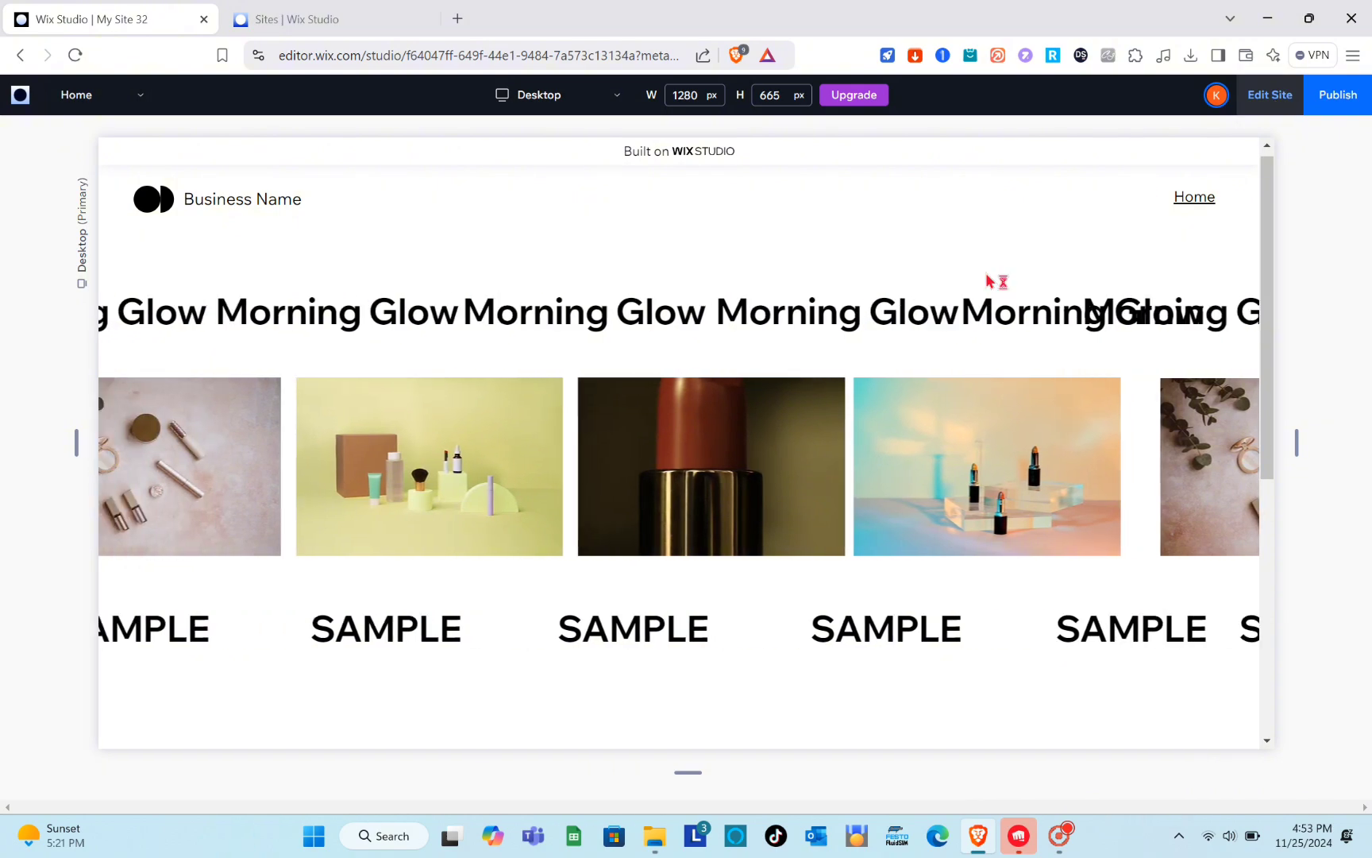
- Create a new site from the Studio blank canvas in the Sites dashboard
click(328, 10)
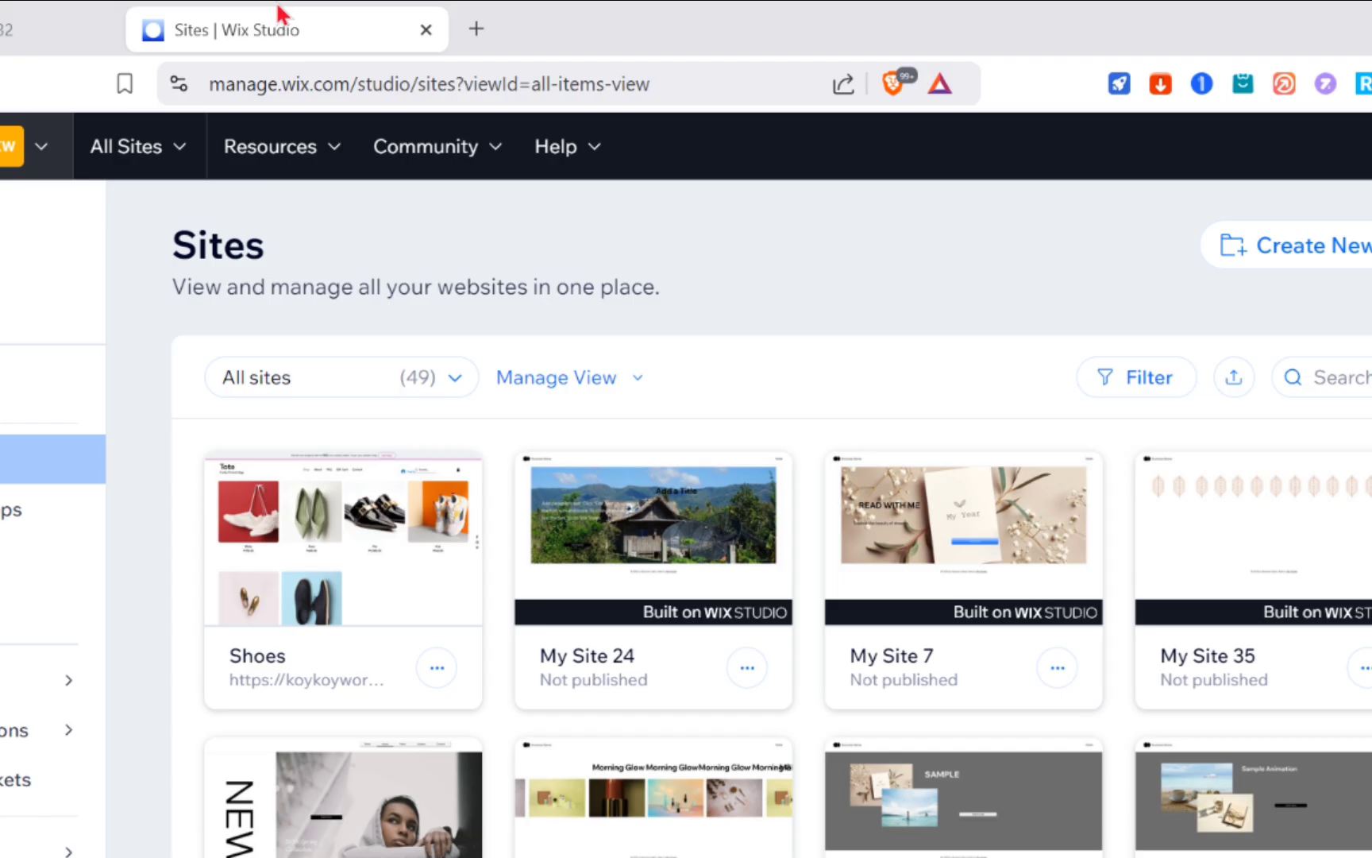
scroll(849, 658, down, 5)
scroll(848, 659, up, 5)
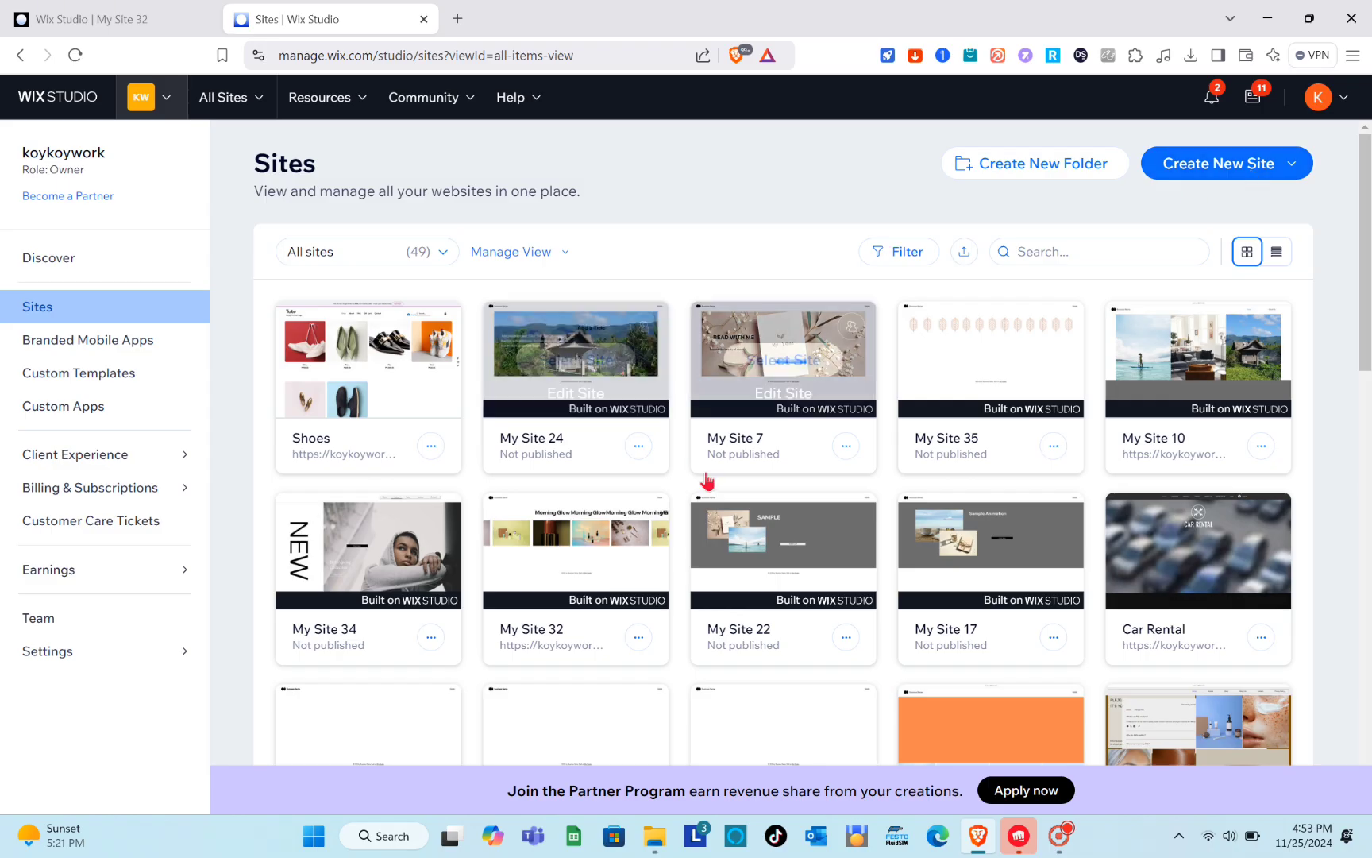
scroll(706, 481, down, 5)
scroll(707, 480, up, 5)
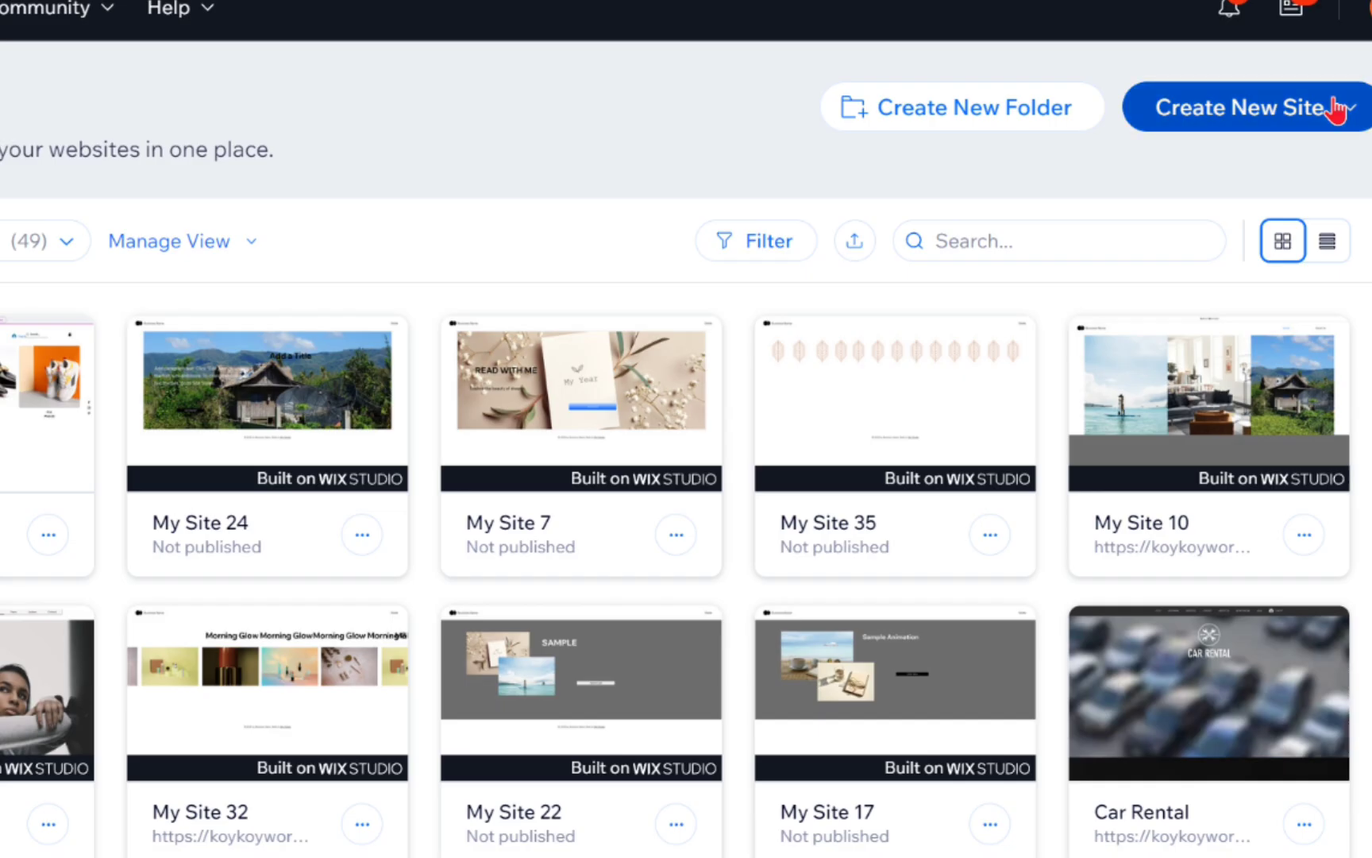
click(1292, 159)
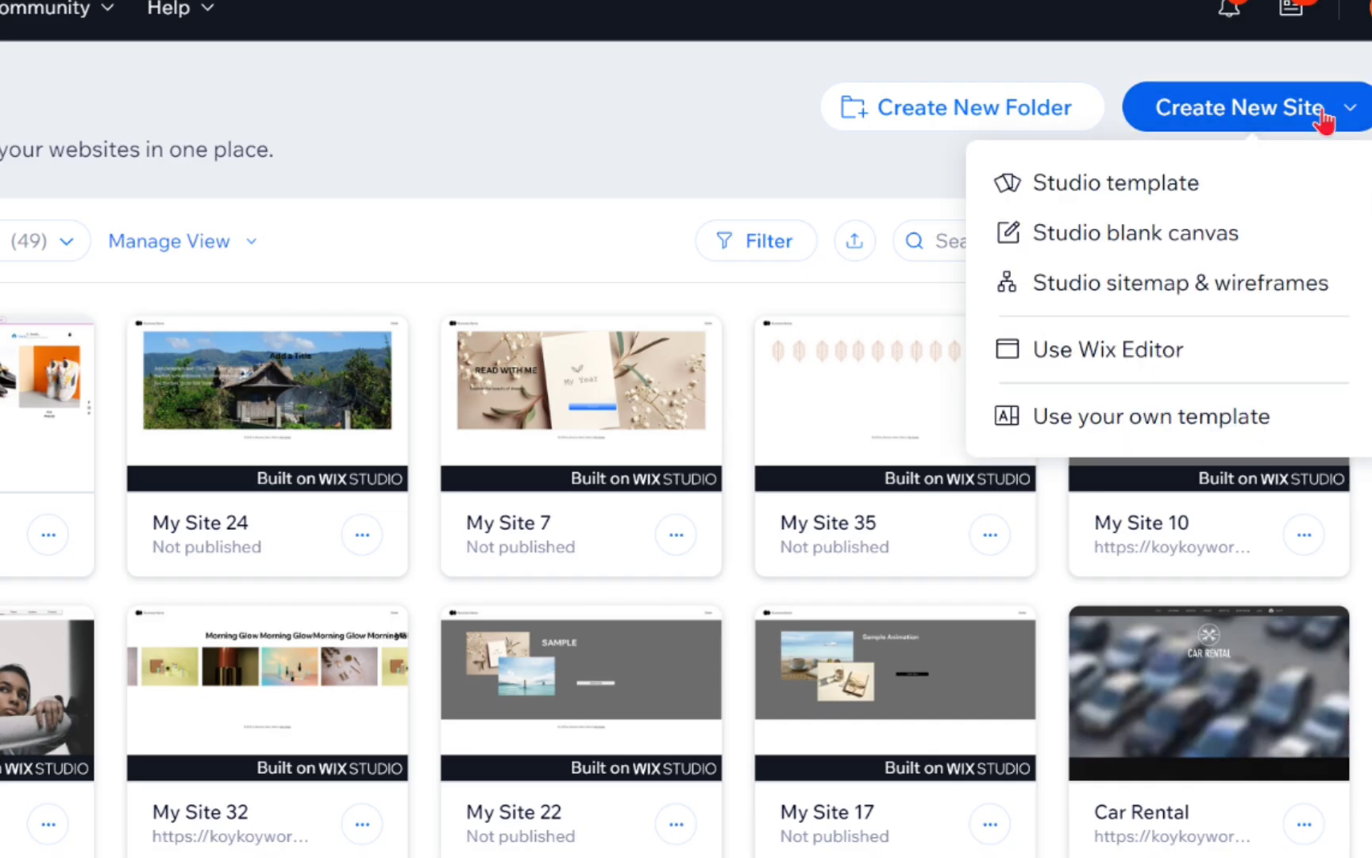
click(1141, 229)
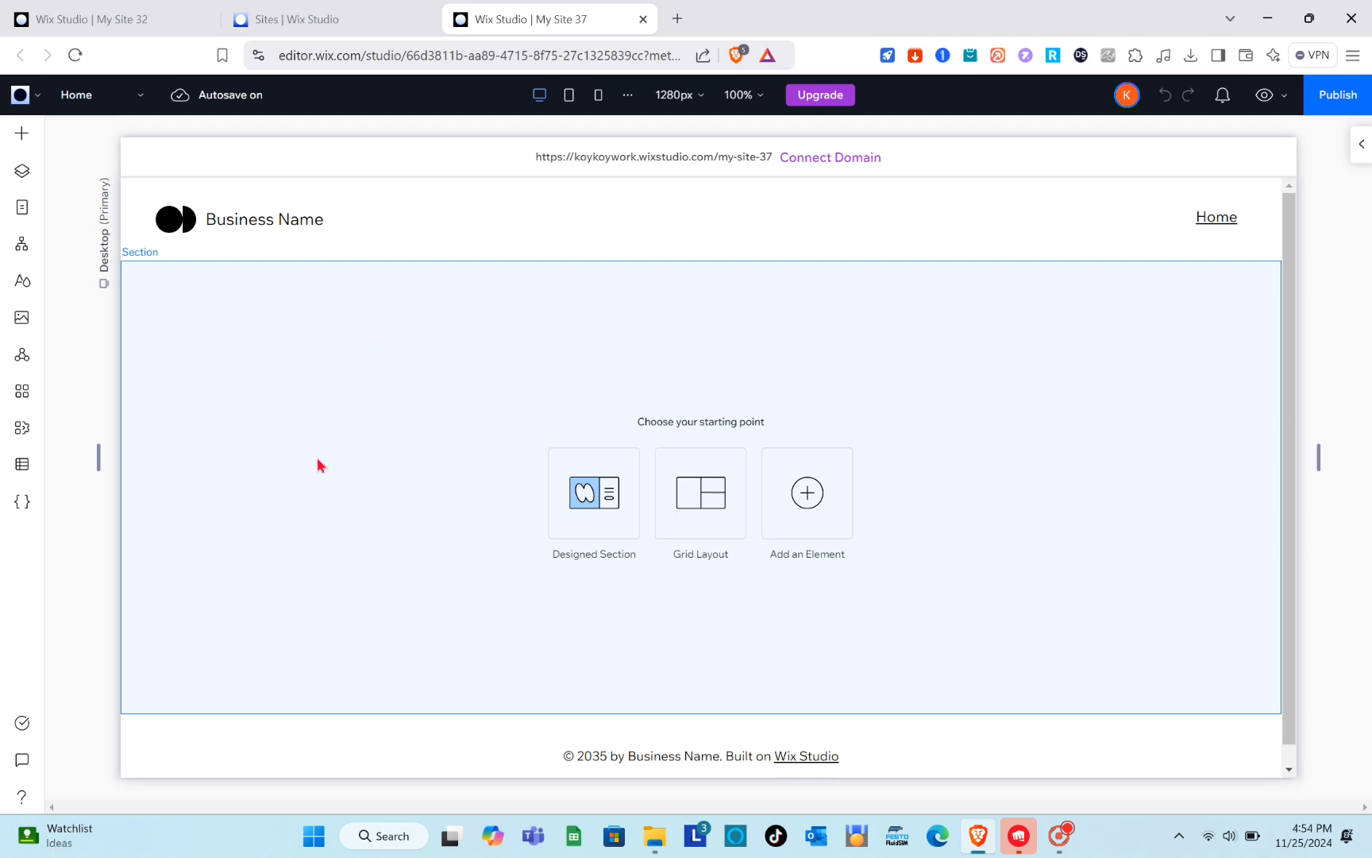
- Set the blank section's background to the grey theme color #C2C2C2
click(787, 361)
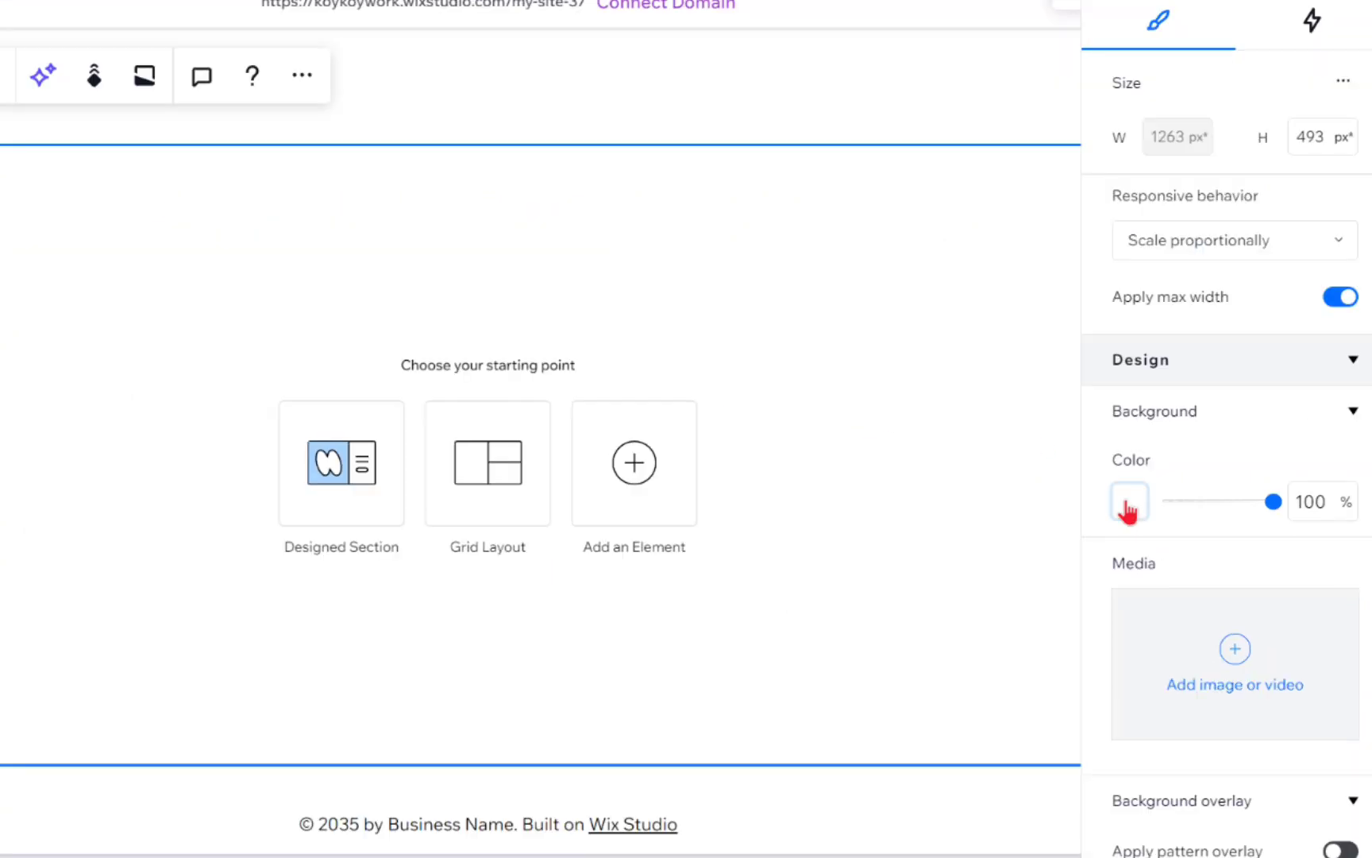
click(1128, 504)
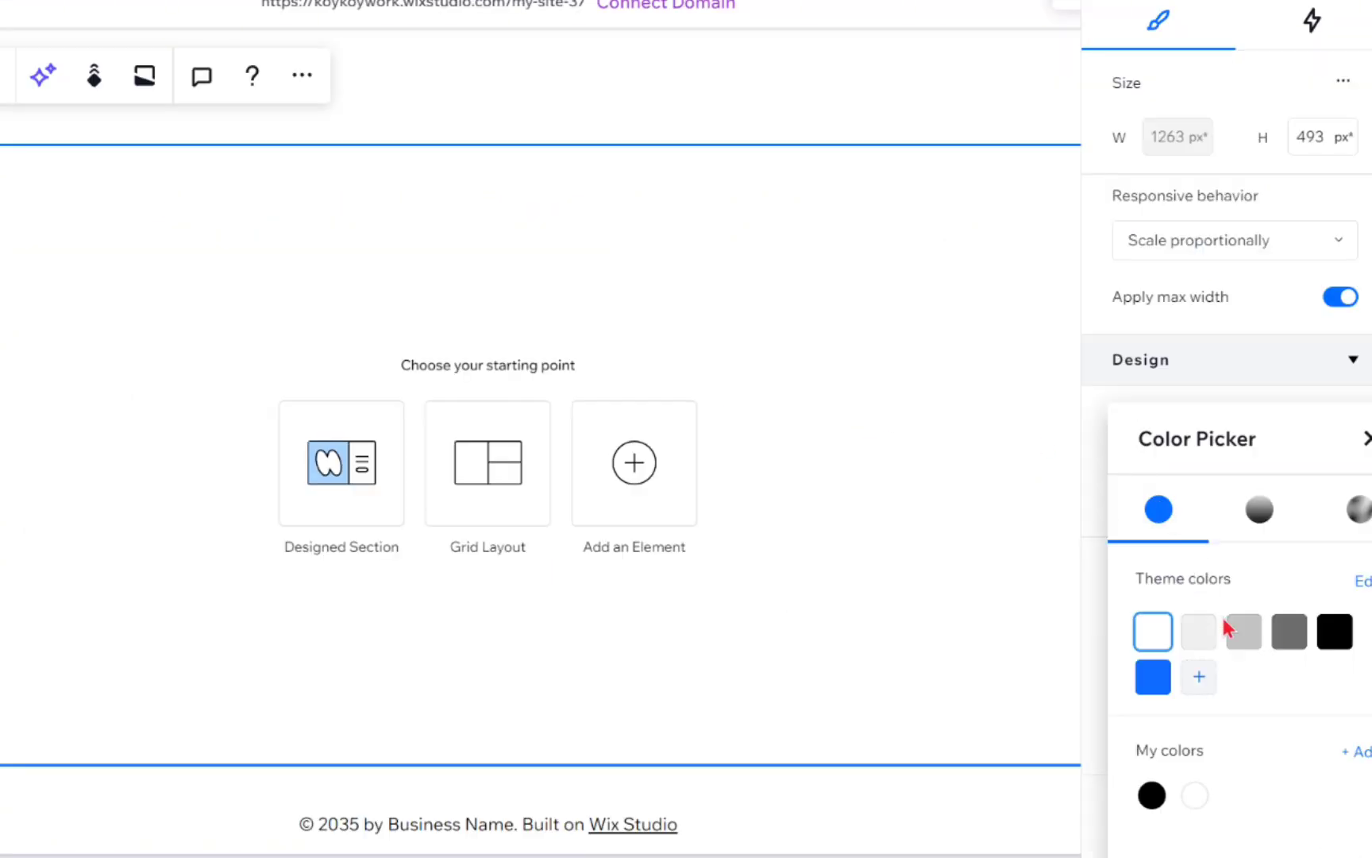
click(1240, 631)
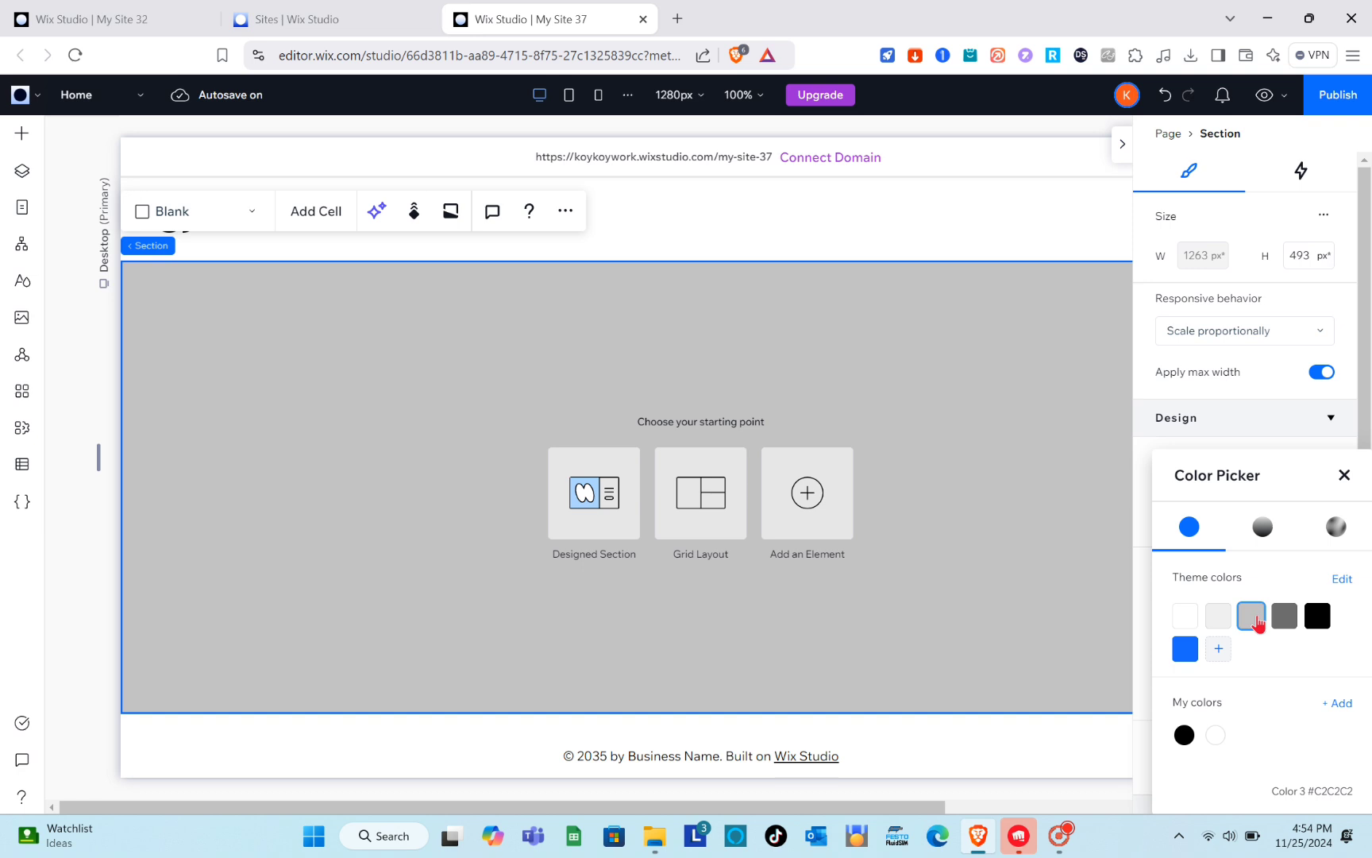
click(1343, 580)
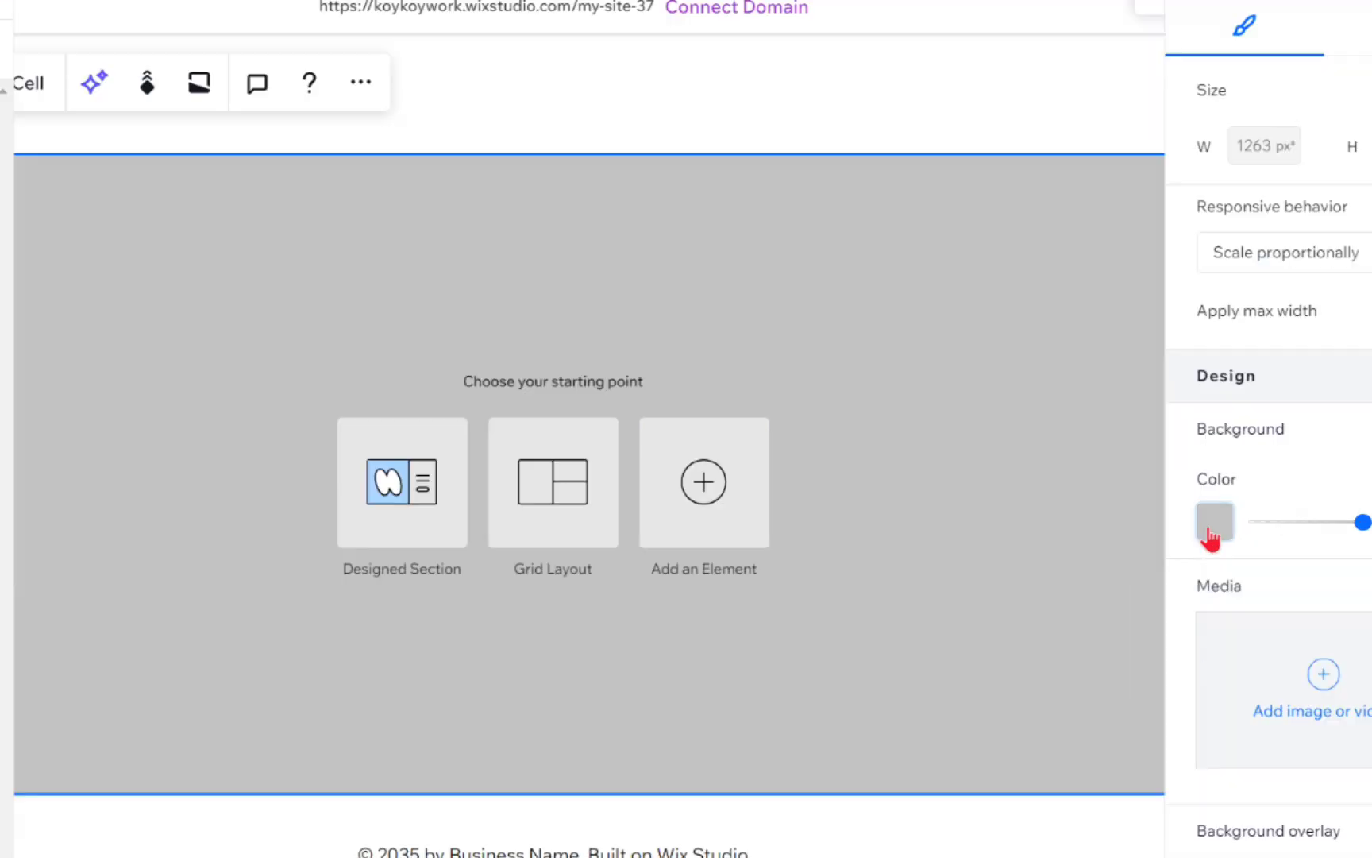
click(1214, 521)
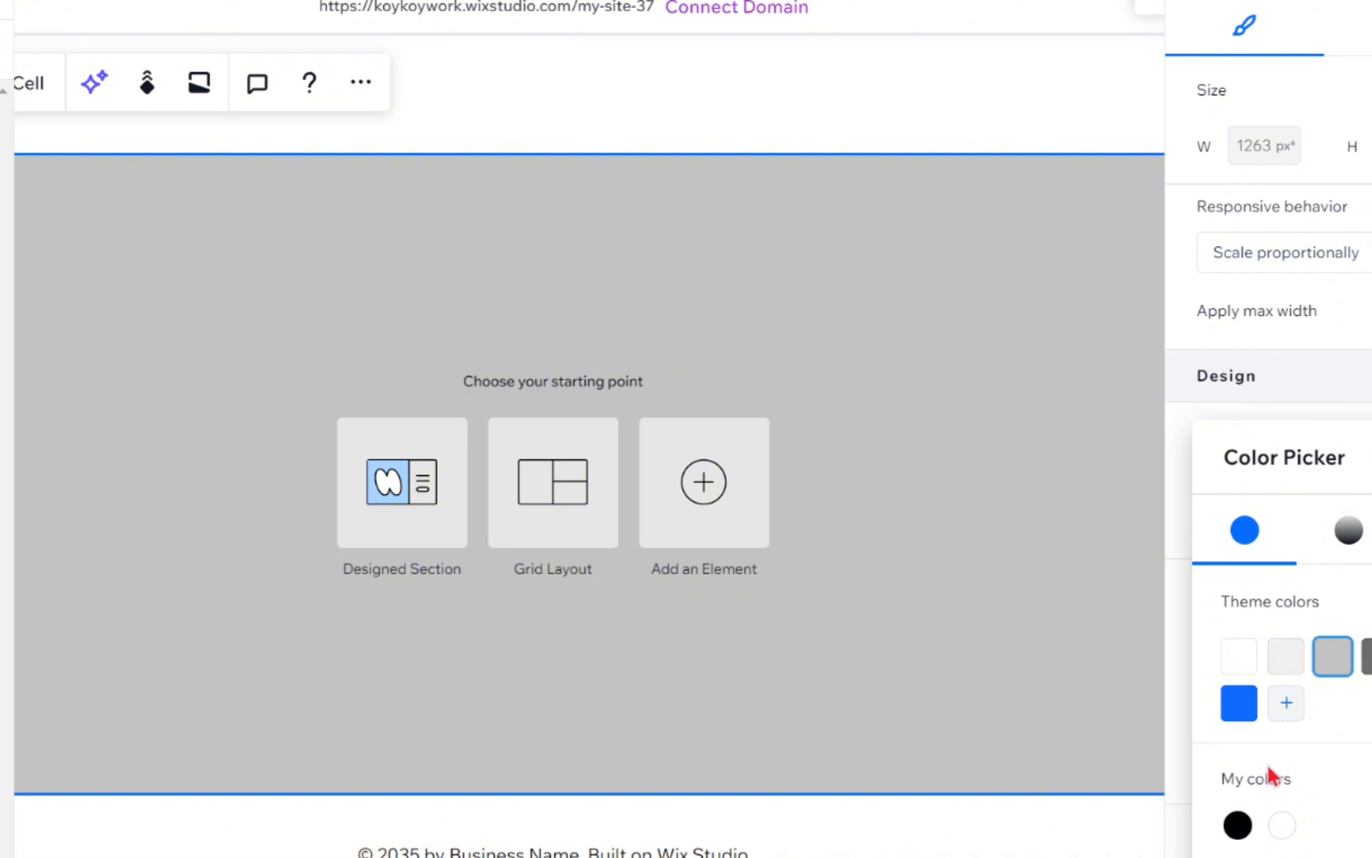
click(1285, 713)
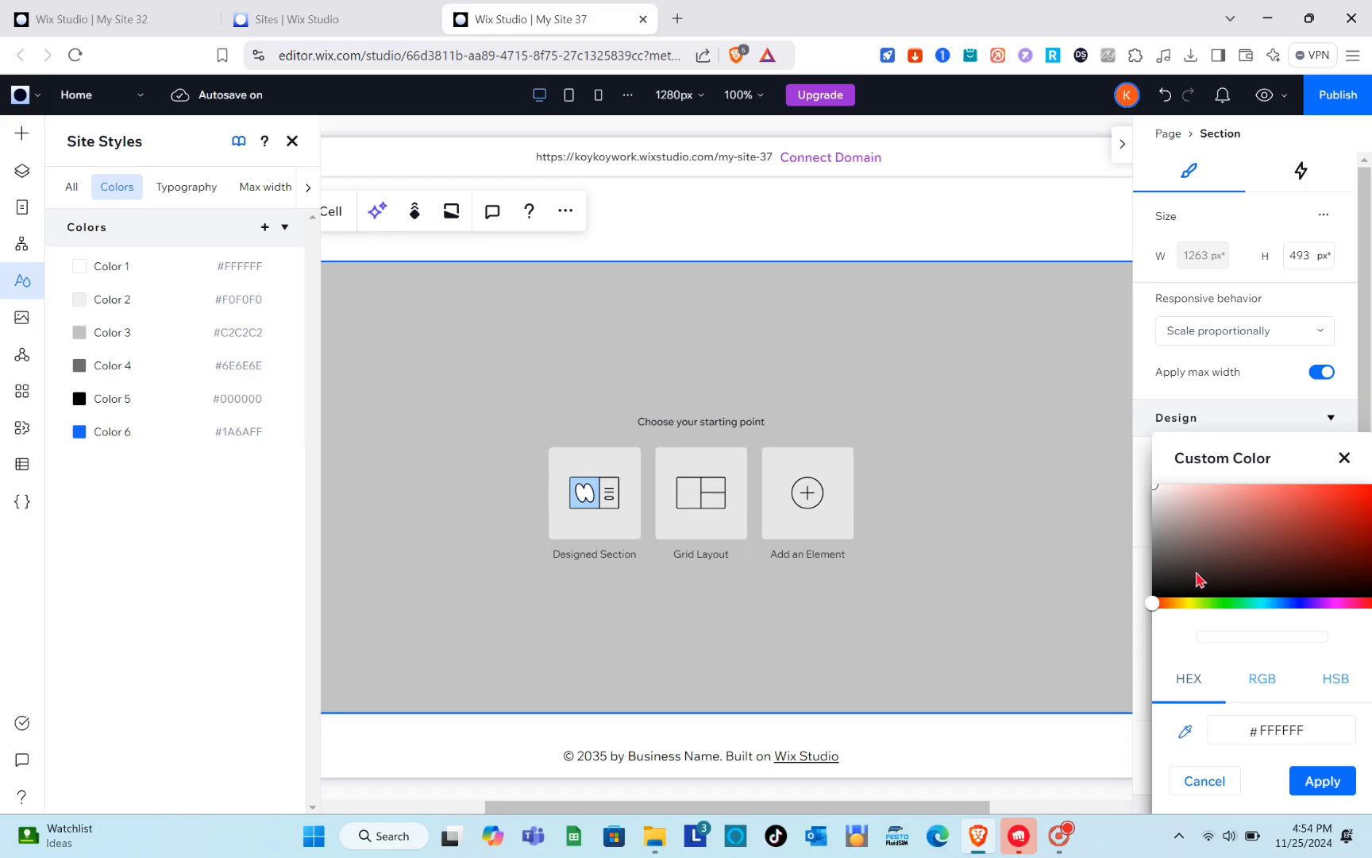
click(1252, 594)
click(1325, 604)
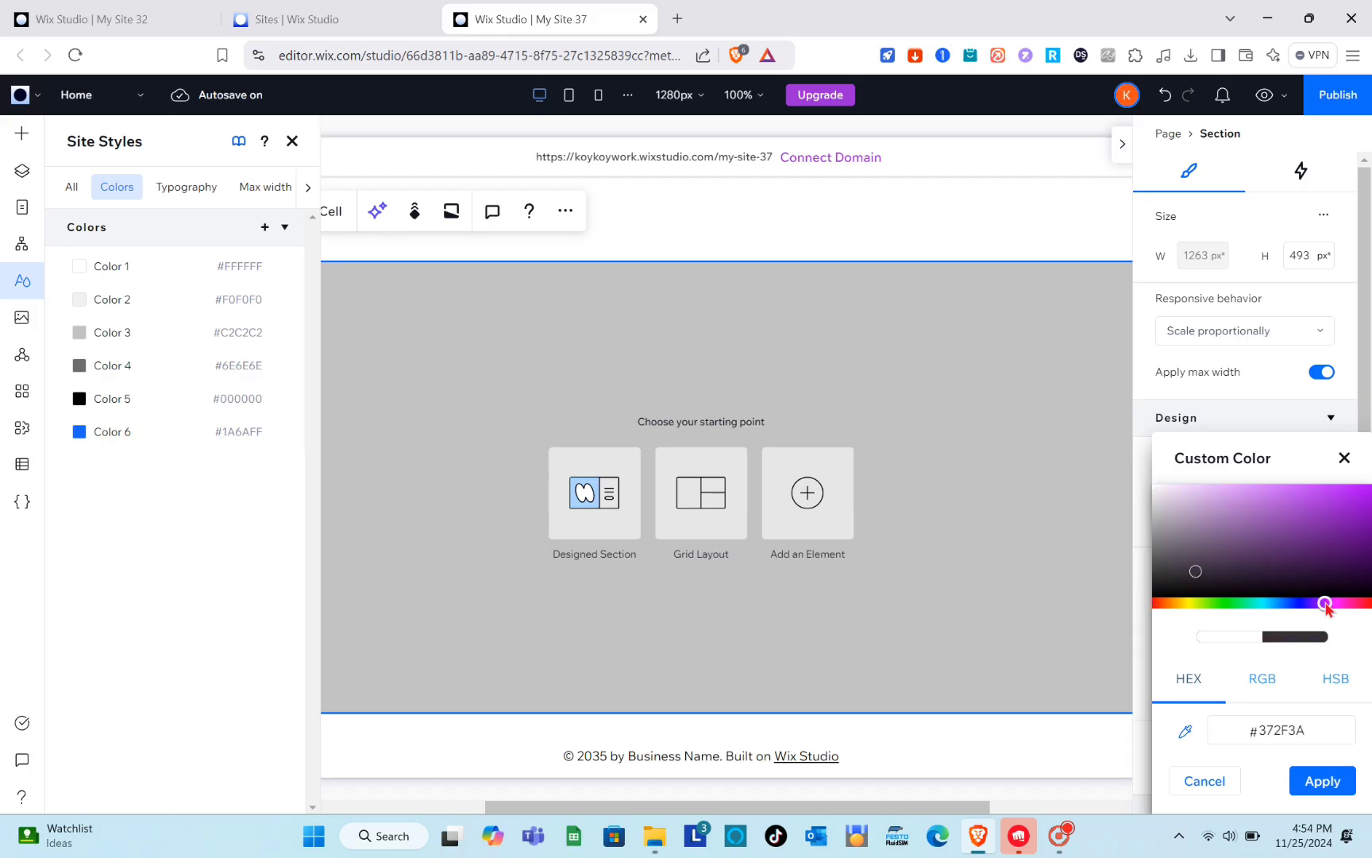
drag(1196, 572, 1255, 517)
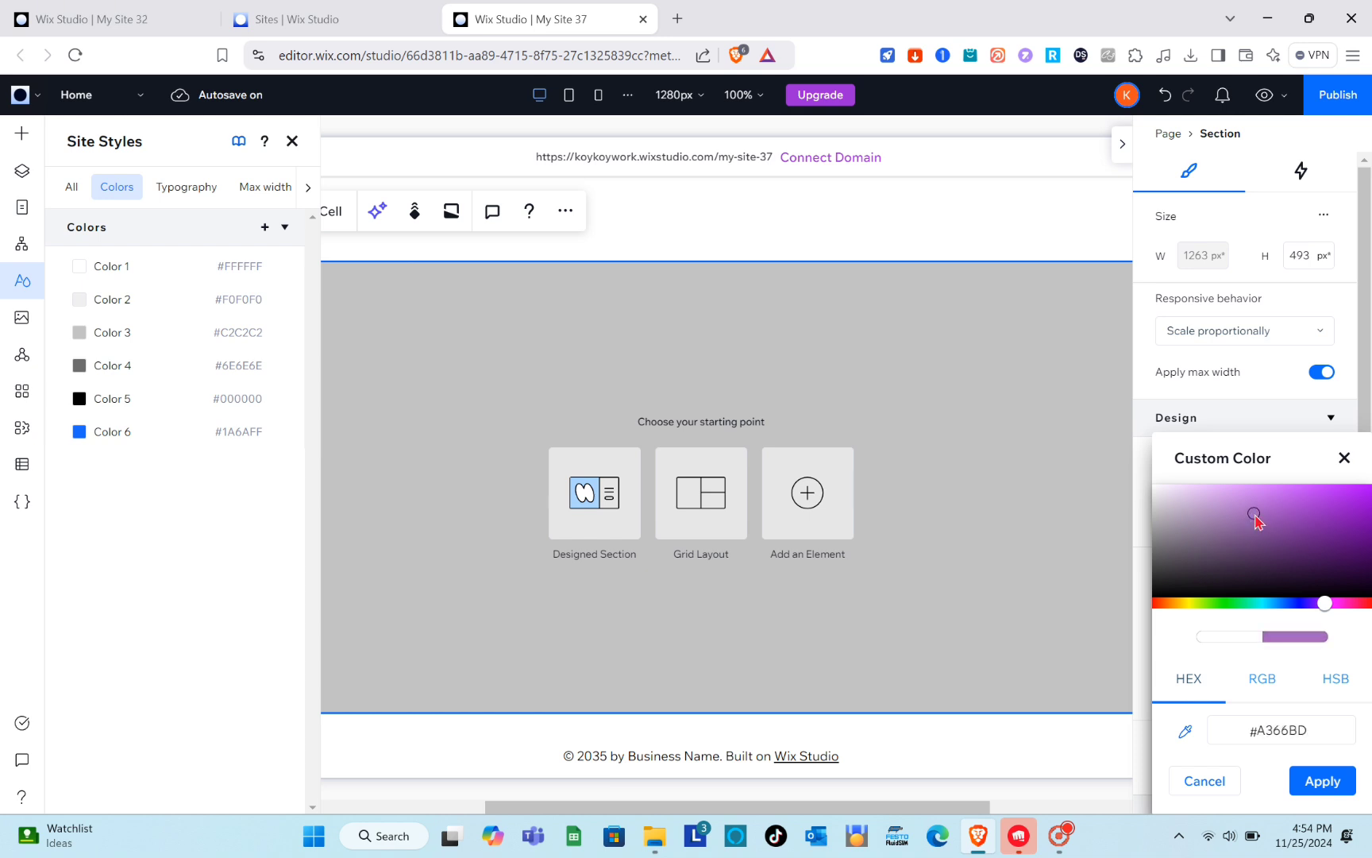
click(1344, 458)
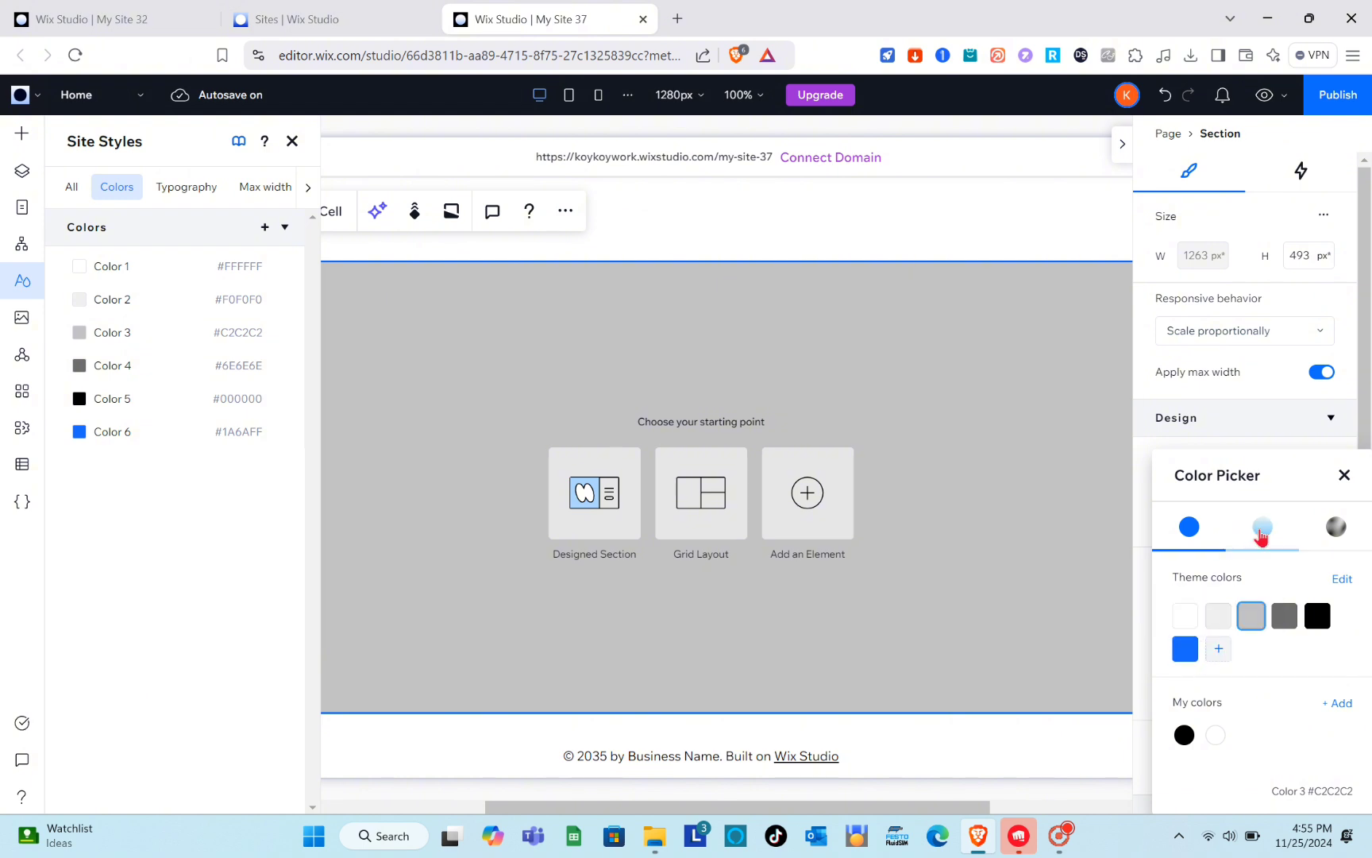
click(1261, 528)
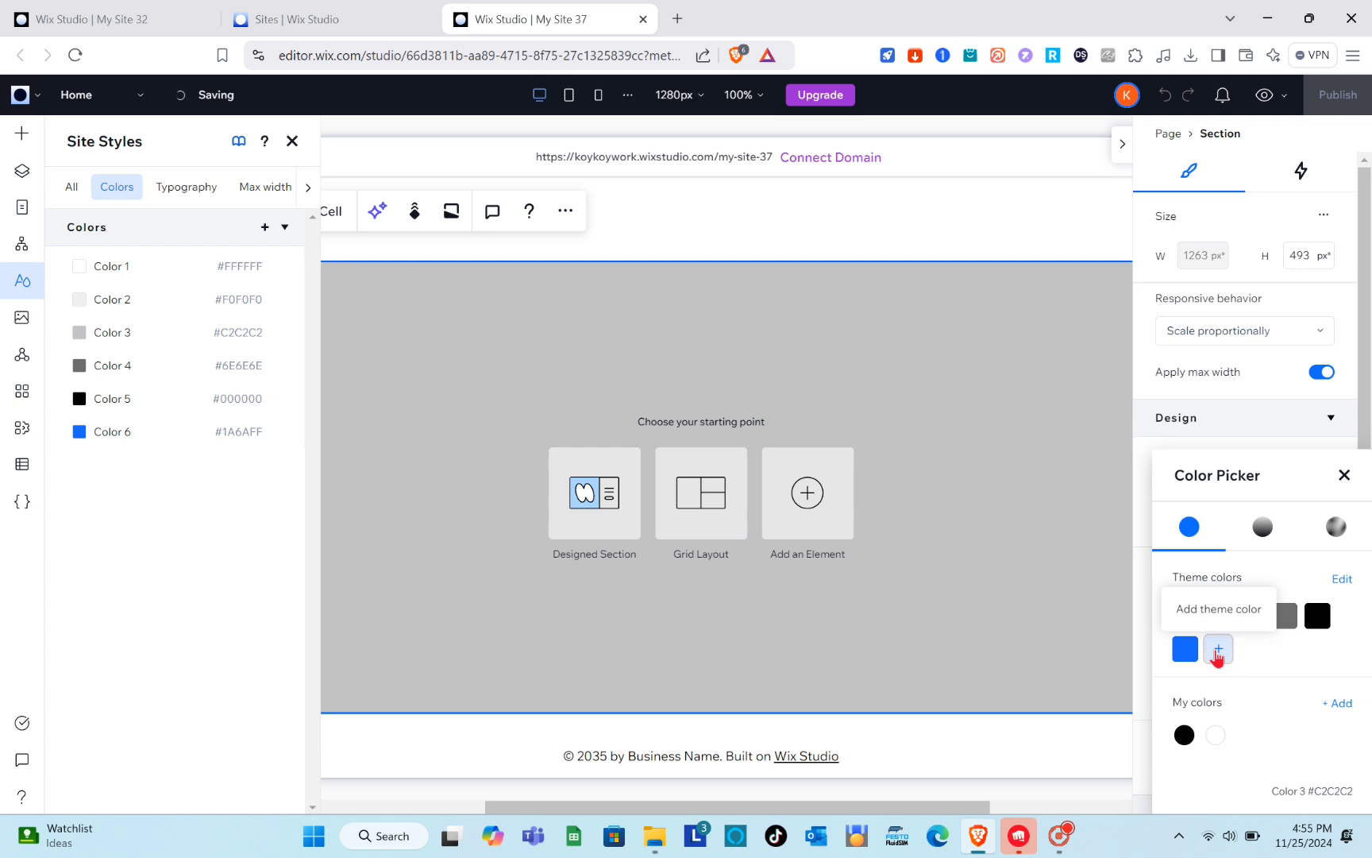
- Add the purple theme color #A554B1 and apply it as the section's background
click(1218, 650)
click(1332, 603)
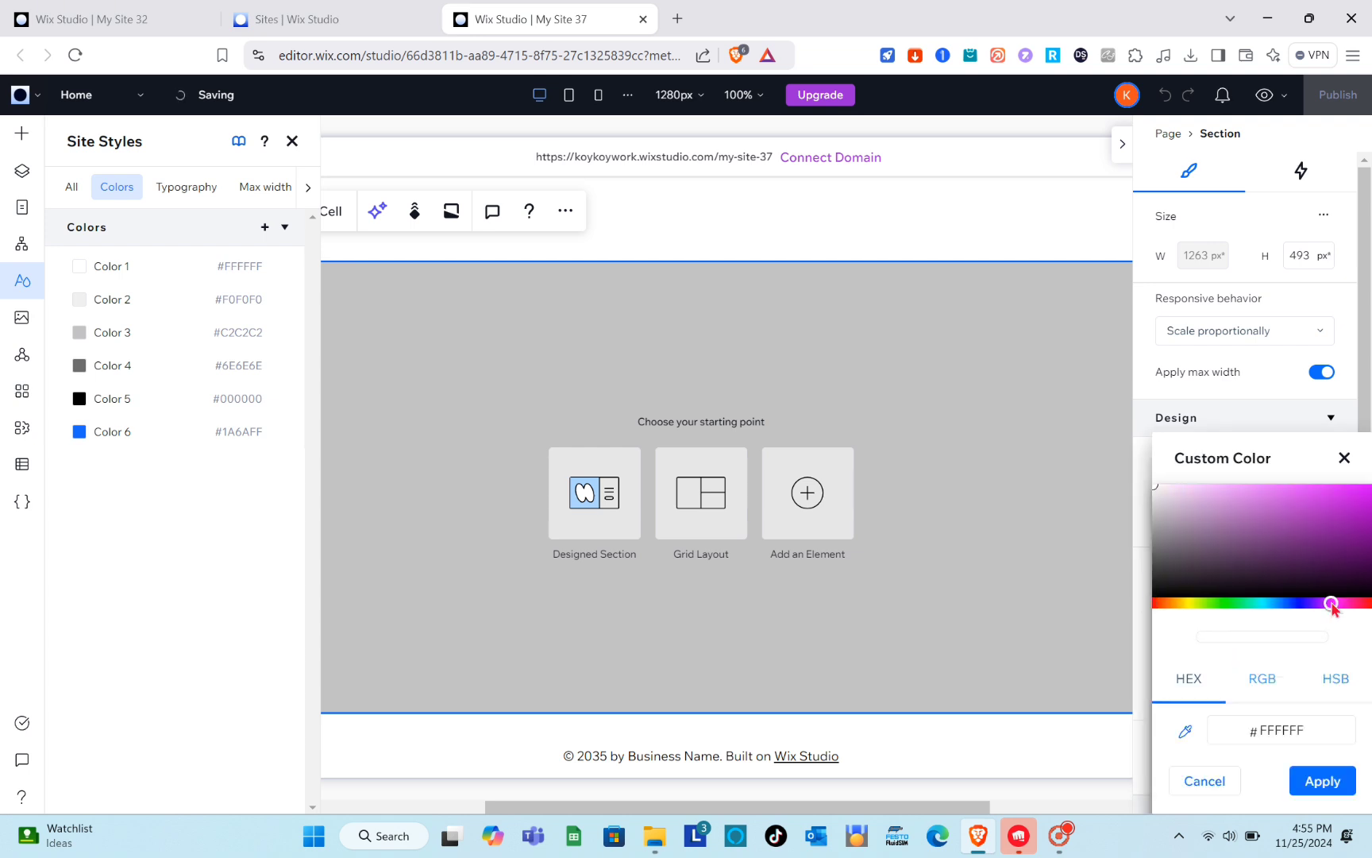
click(1292, 551)
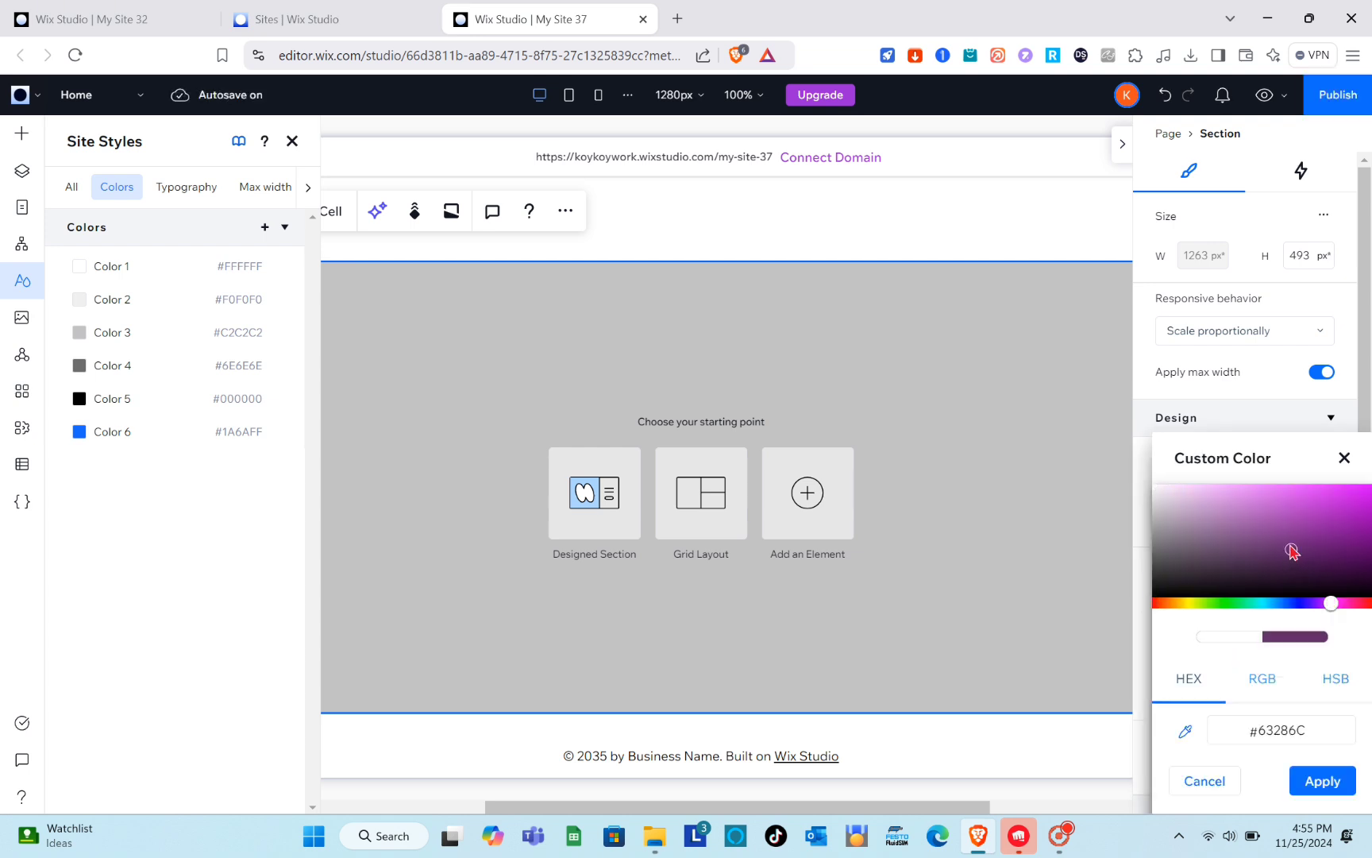
drag(1292, 551, 1269, 523)
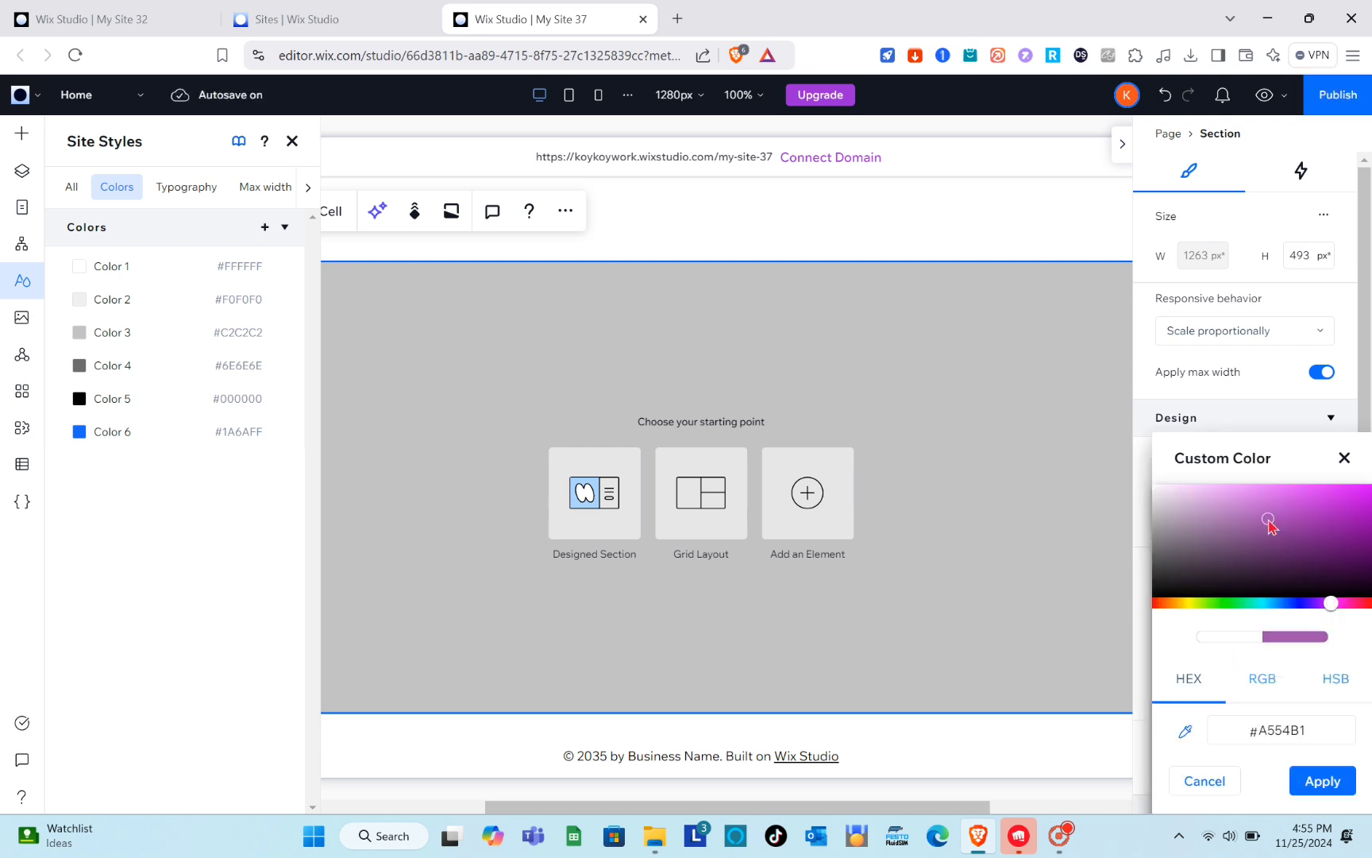
click(1322, 781)
click(1215, 648)
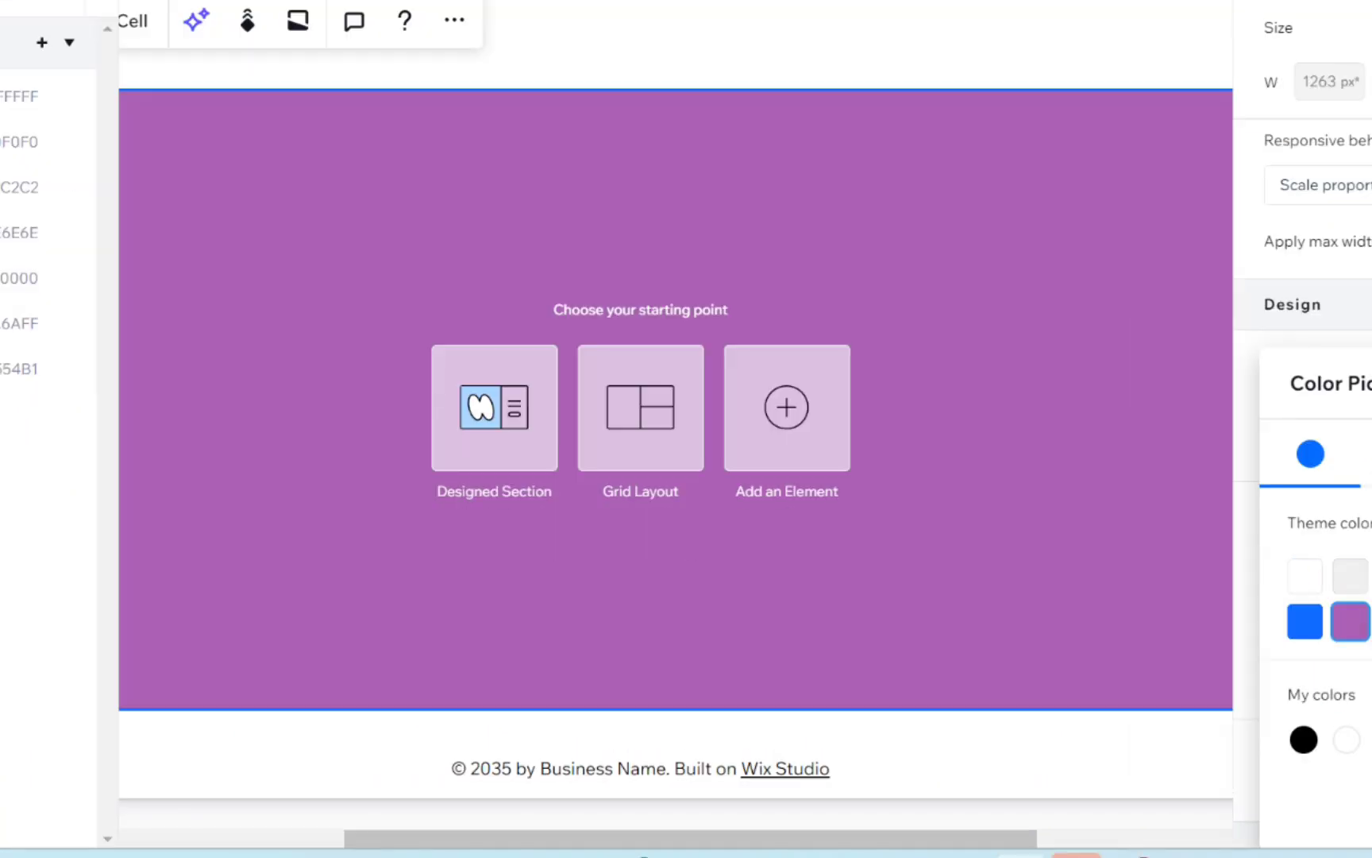
click(1335, 107)
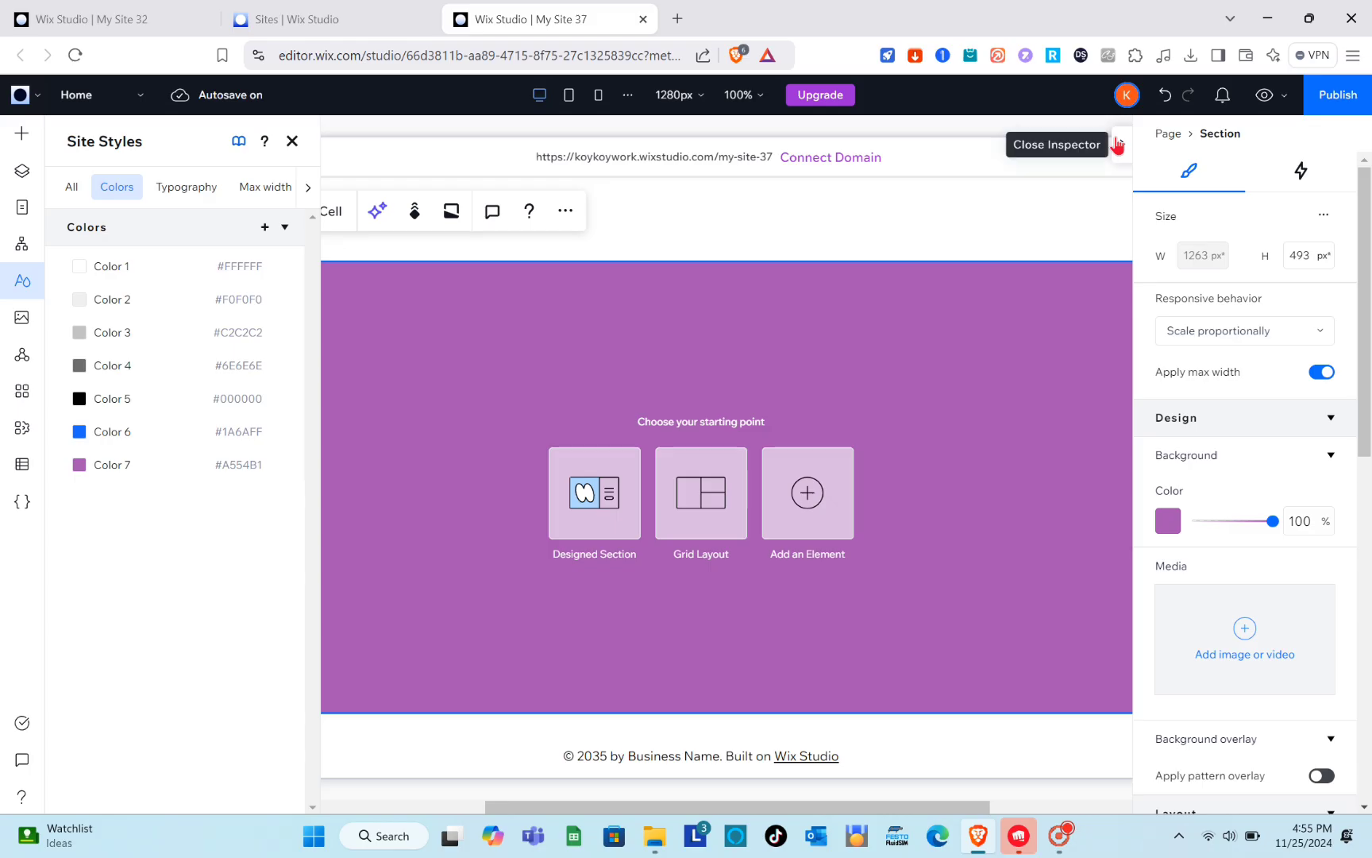
click(1118, 145)
click(742, 215)
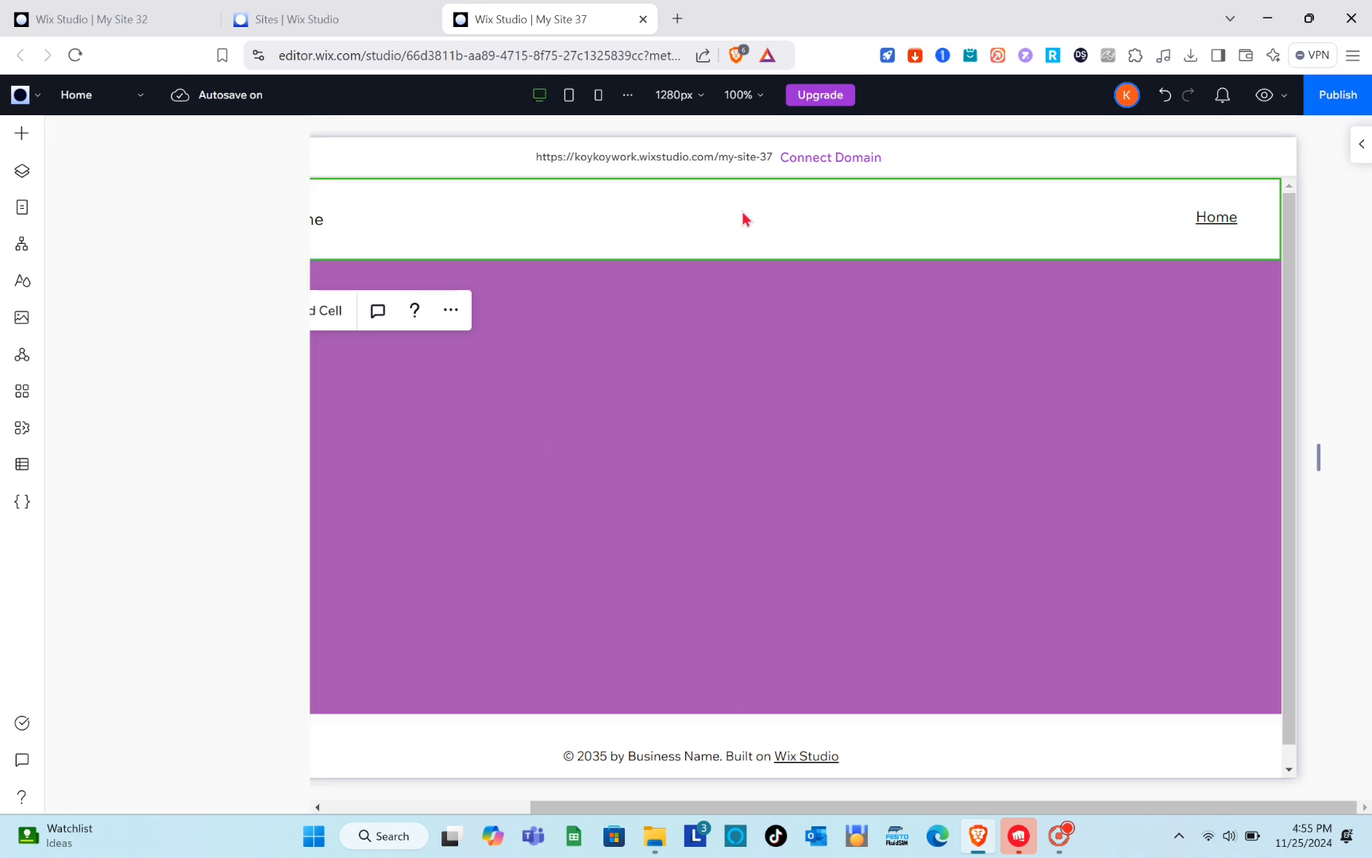
- Add an image element to the upper-left part of the purple section
click(927, 326)
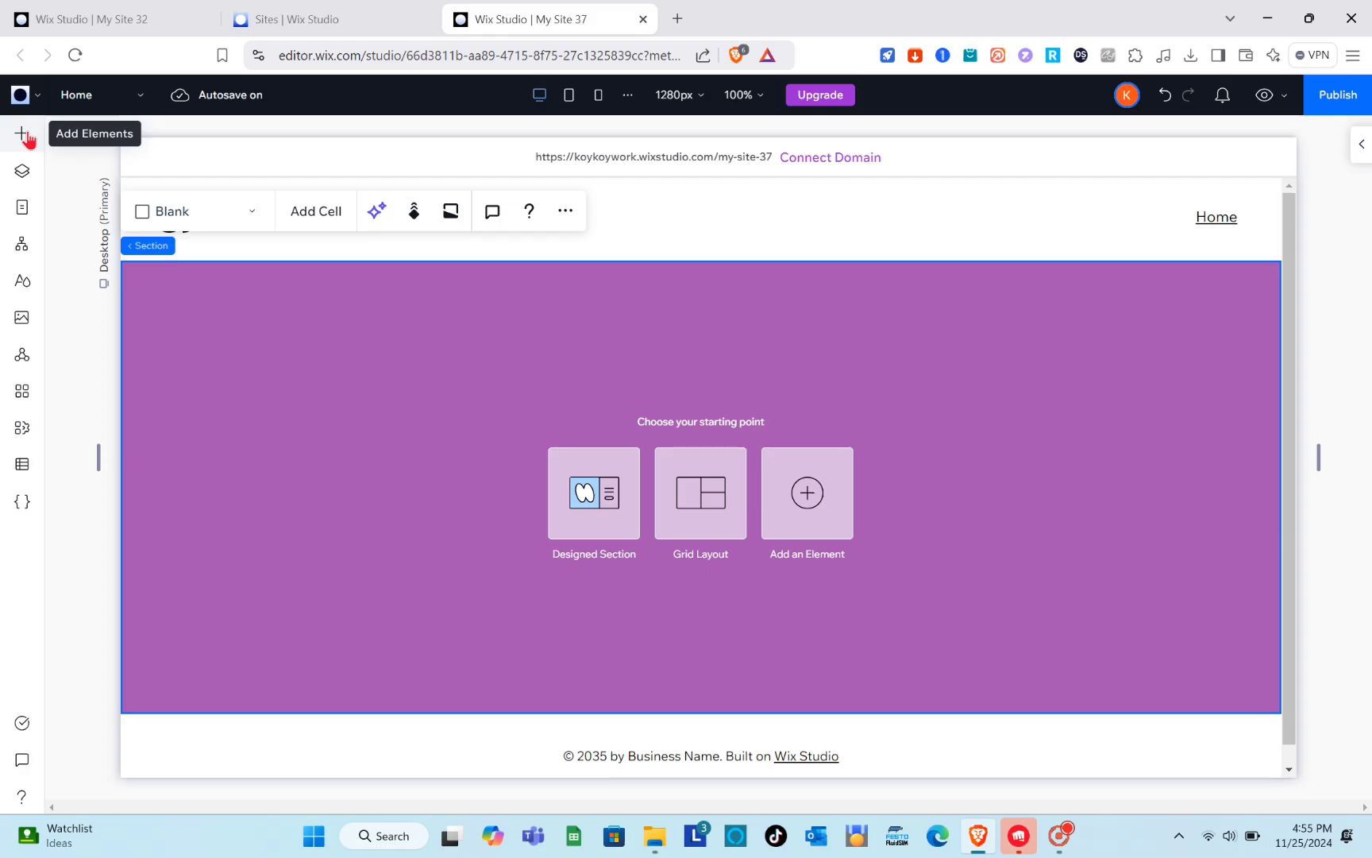
click(22, 134)
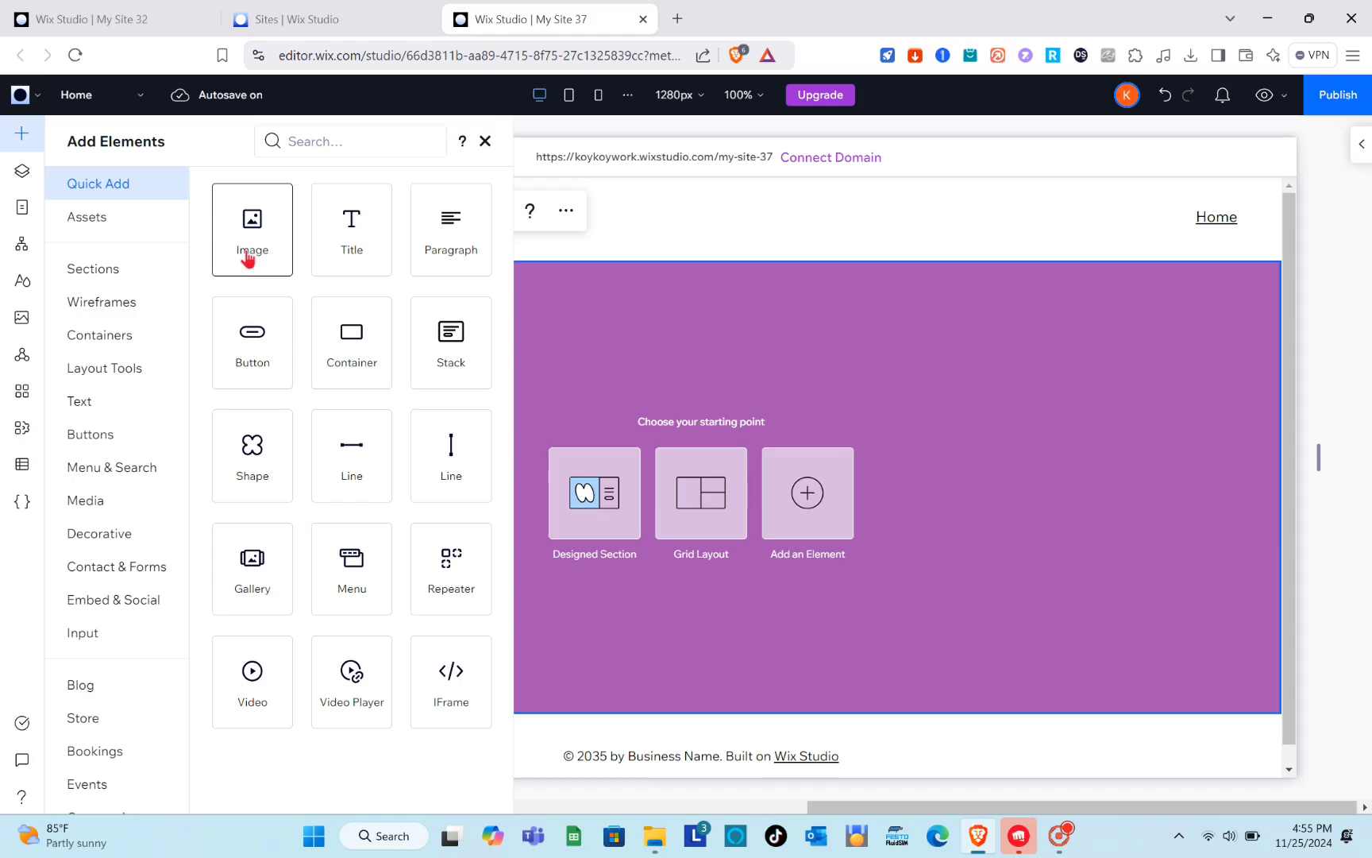
drag(249, 257, 264, 481)
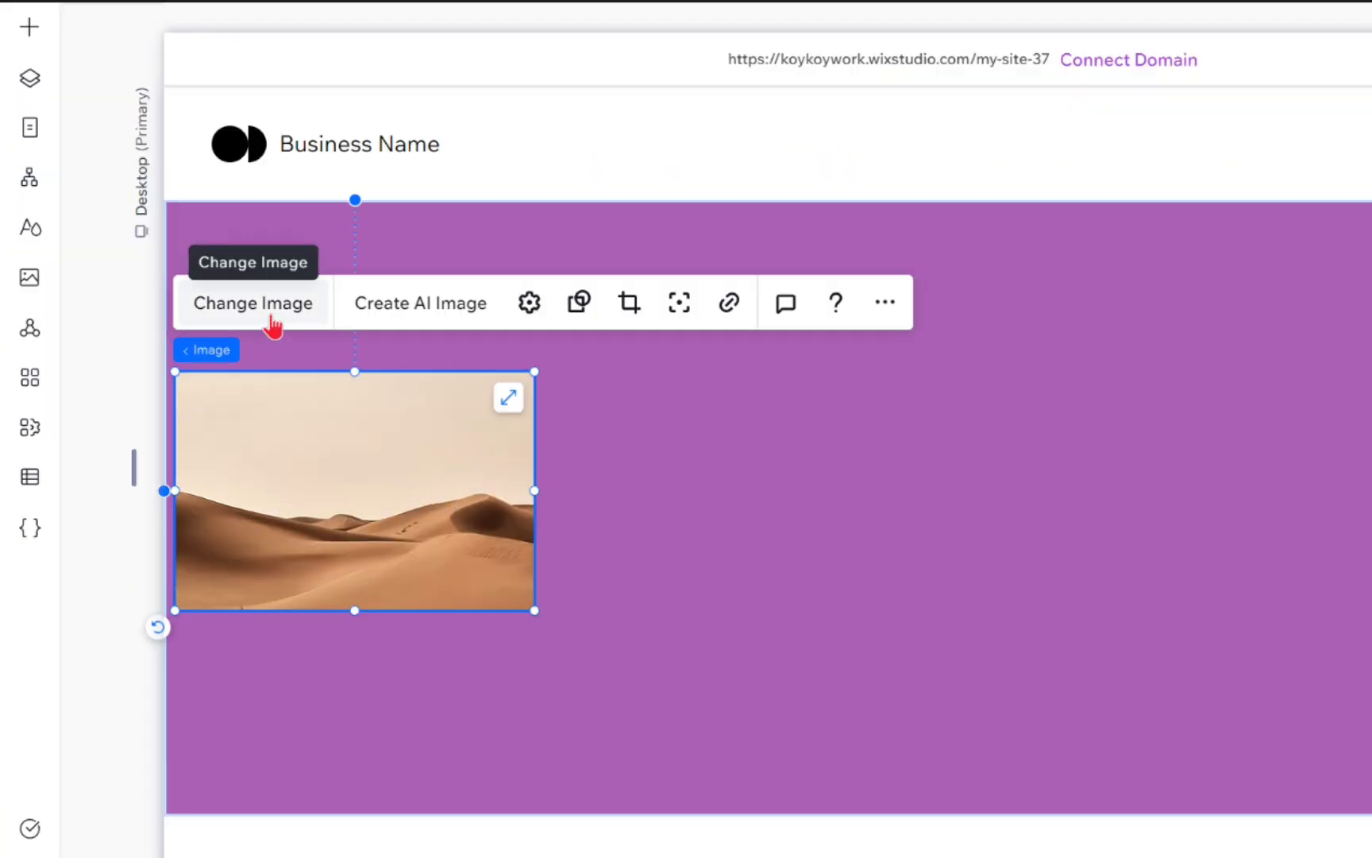
- Start replacing the placeholder image and search Media from Wix for "logo"
click(270, 317)
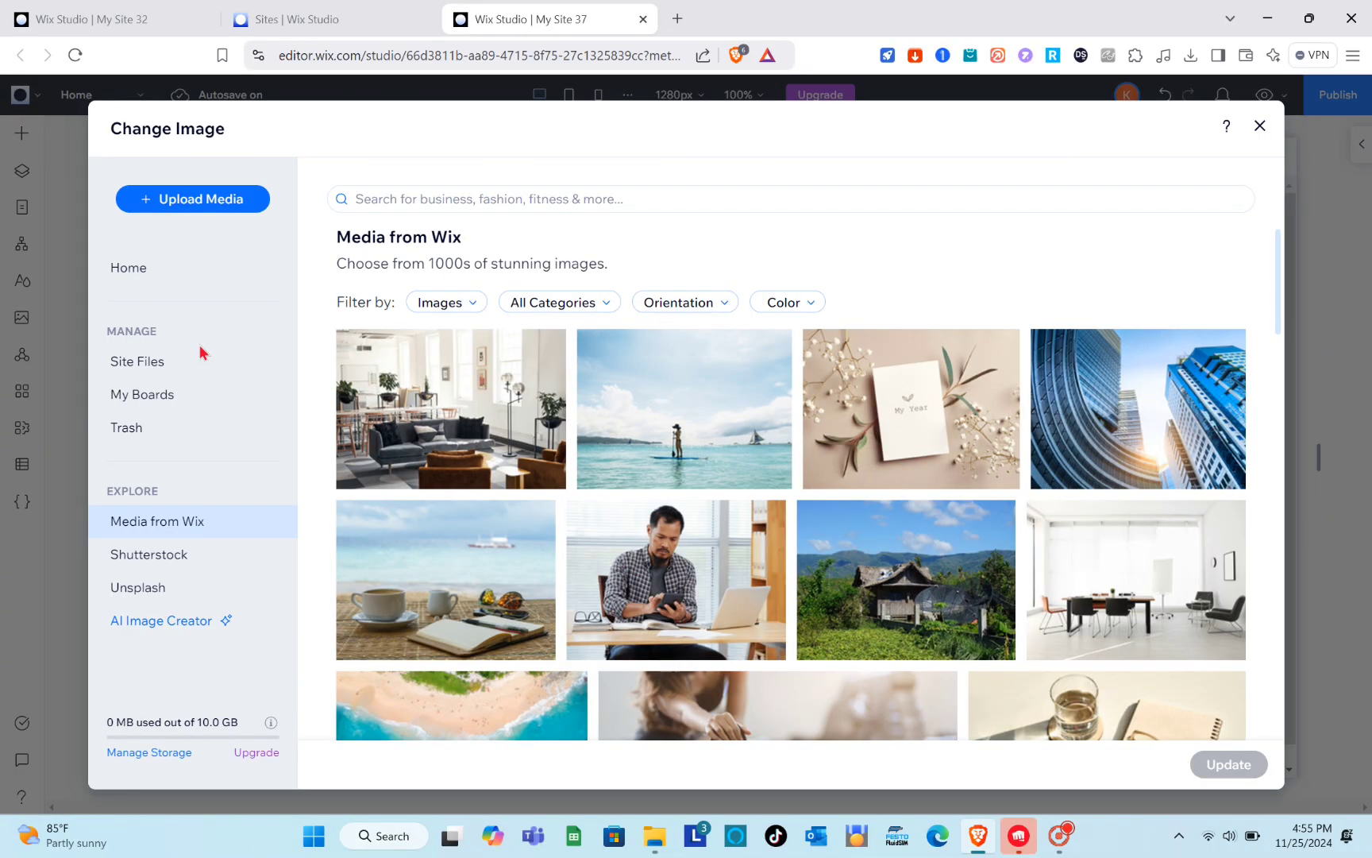
click(214, 193)
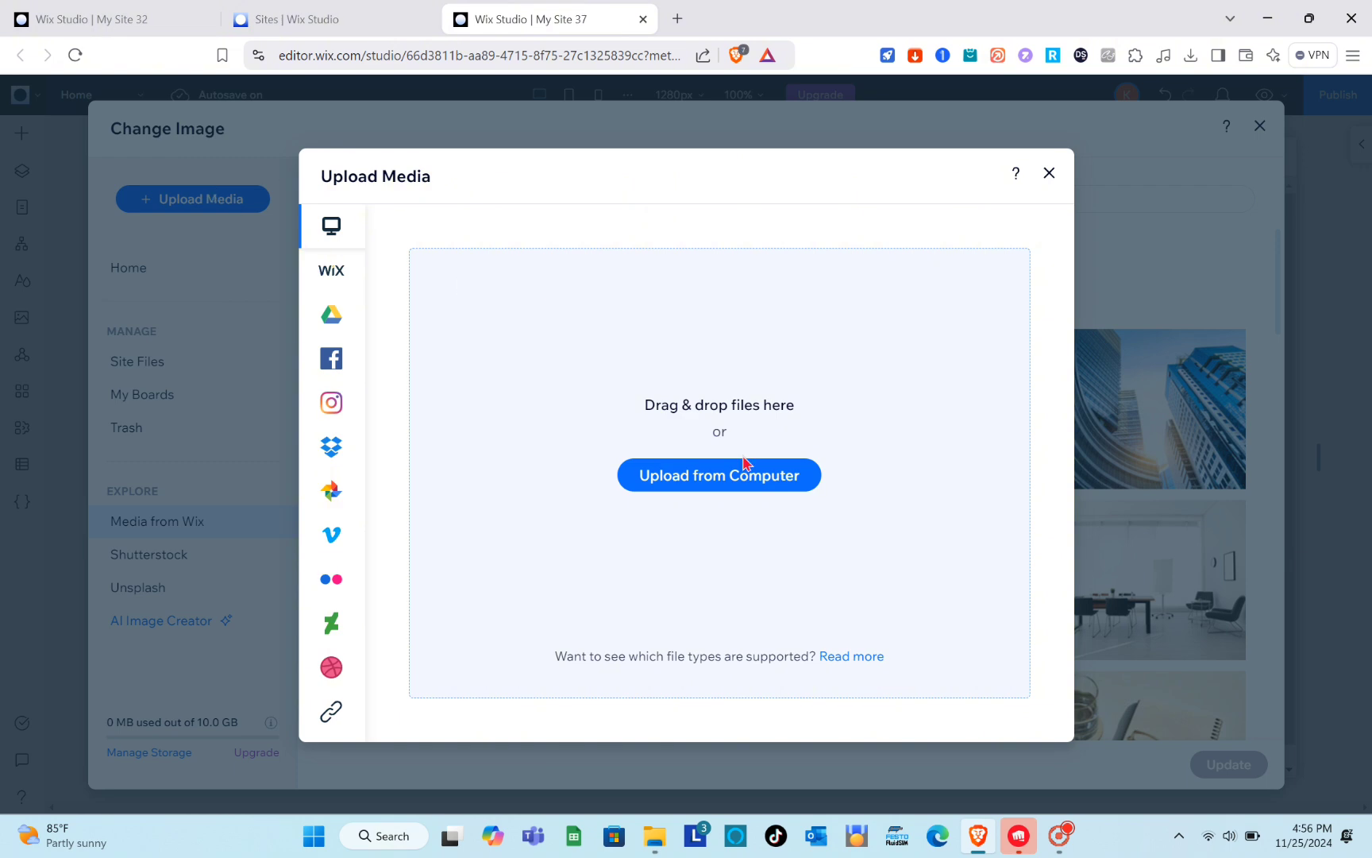
click(1049, 173)
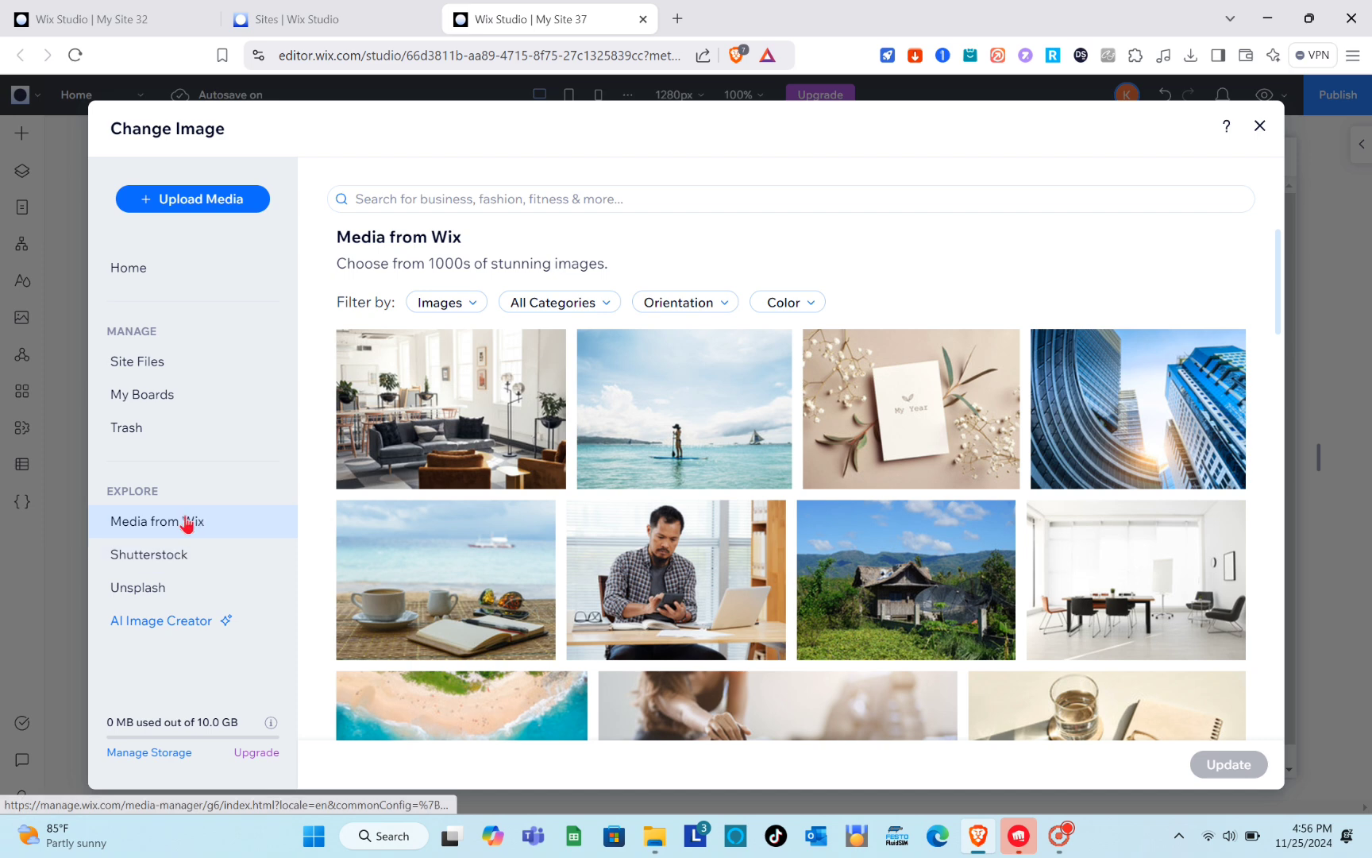
click(491, 210)
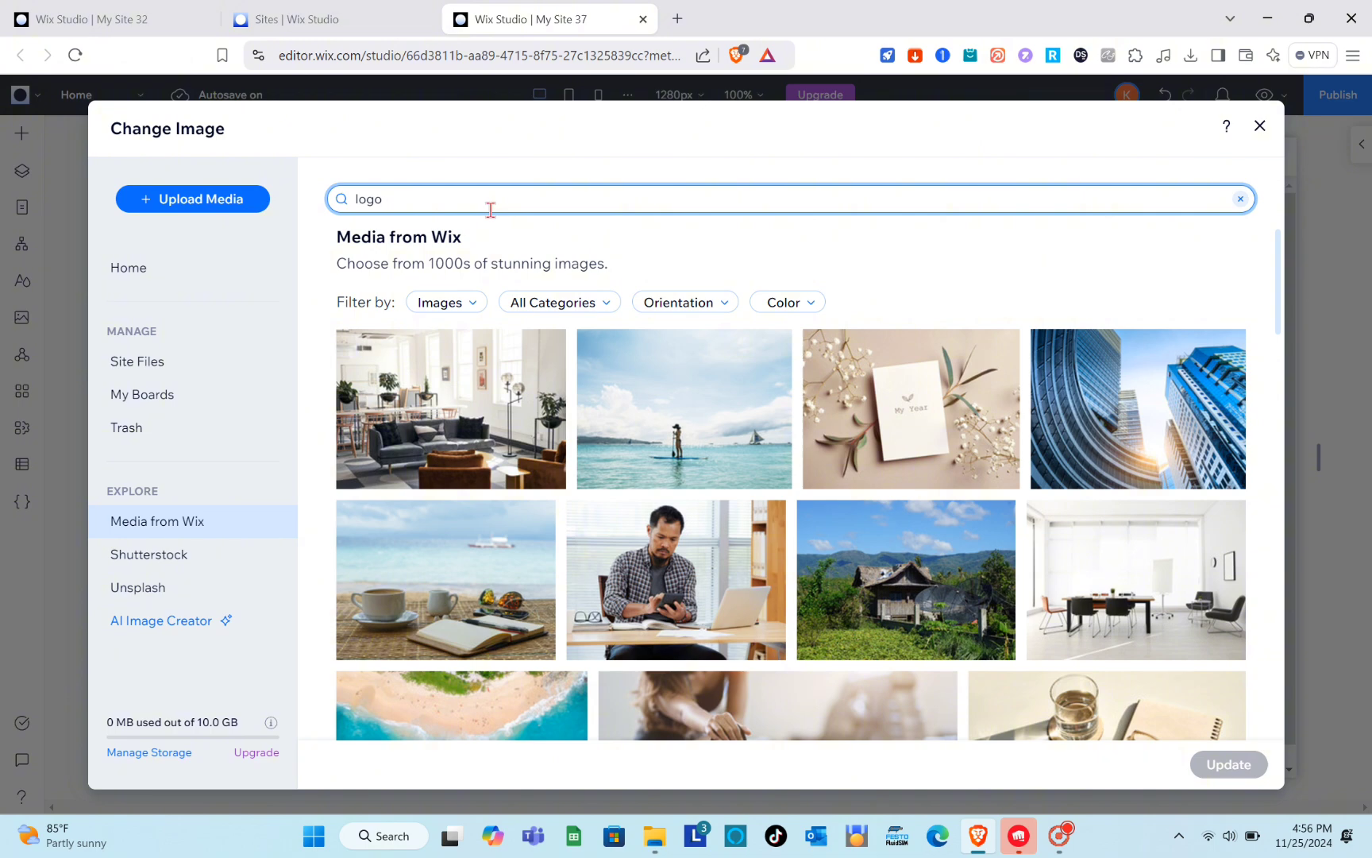
text(ogo)
key(Return)
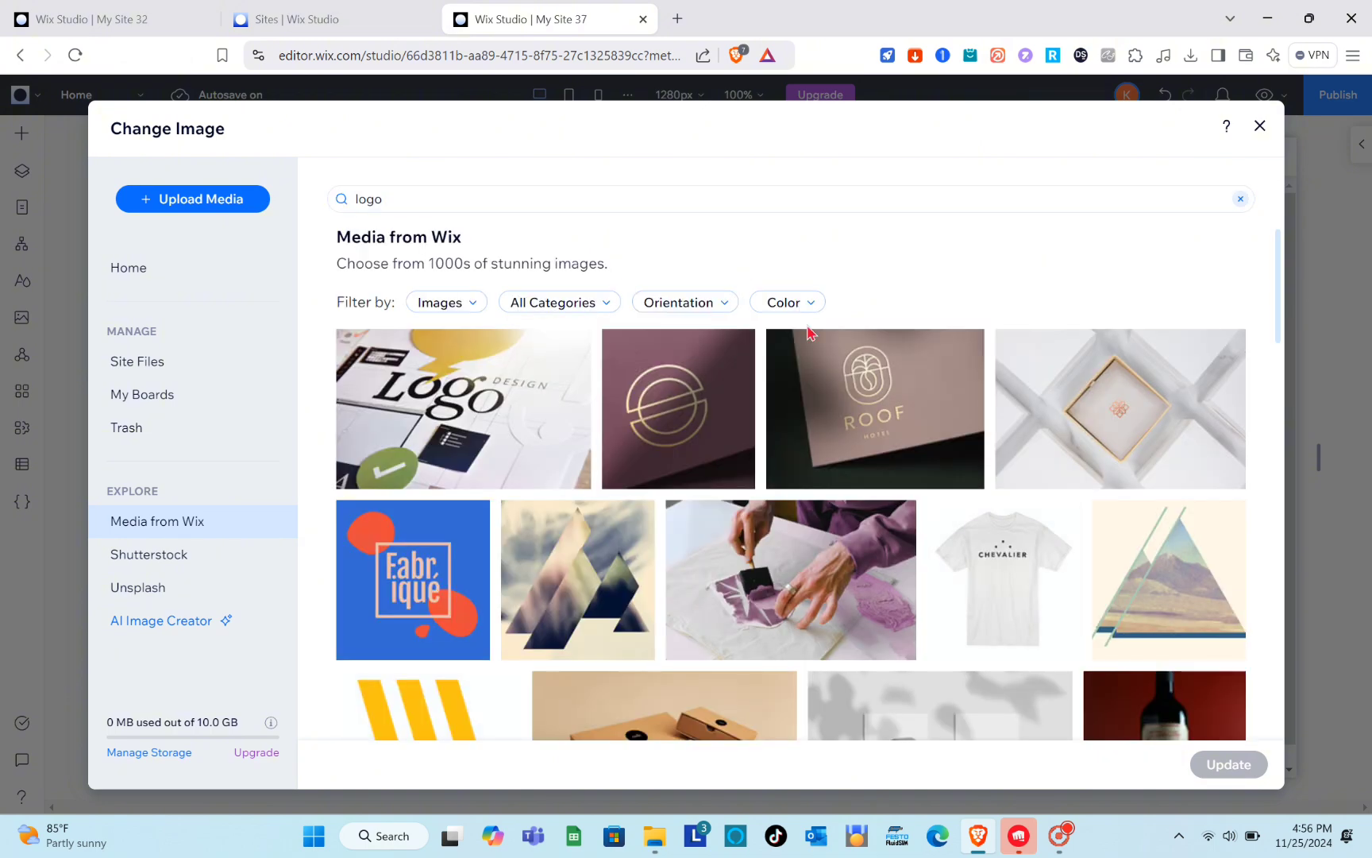
- Choose the "Design advertisement" image with the leaf branch and tag from the logo results and apply it to the image element
scroll(881, 476, down, 5)
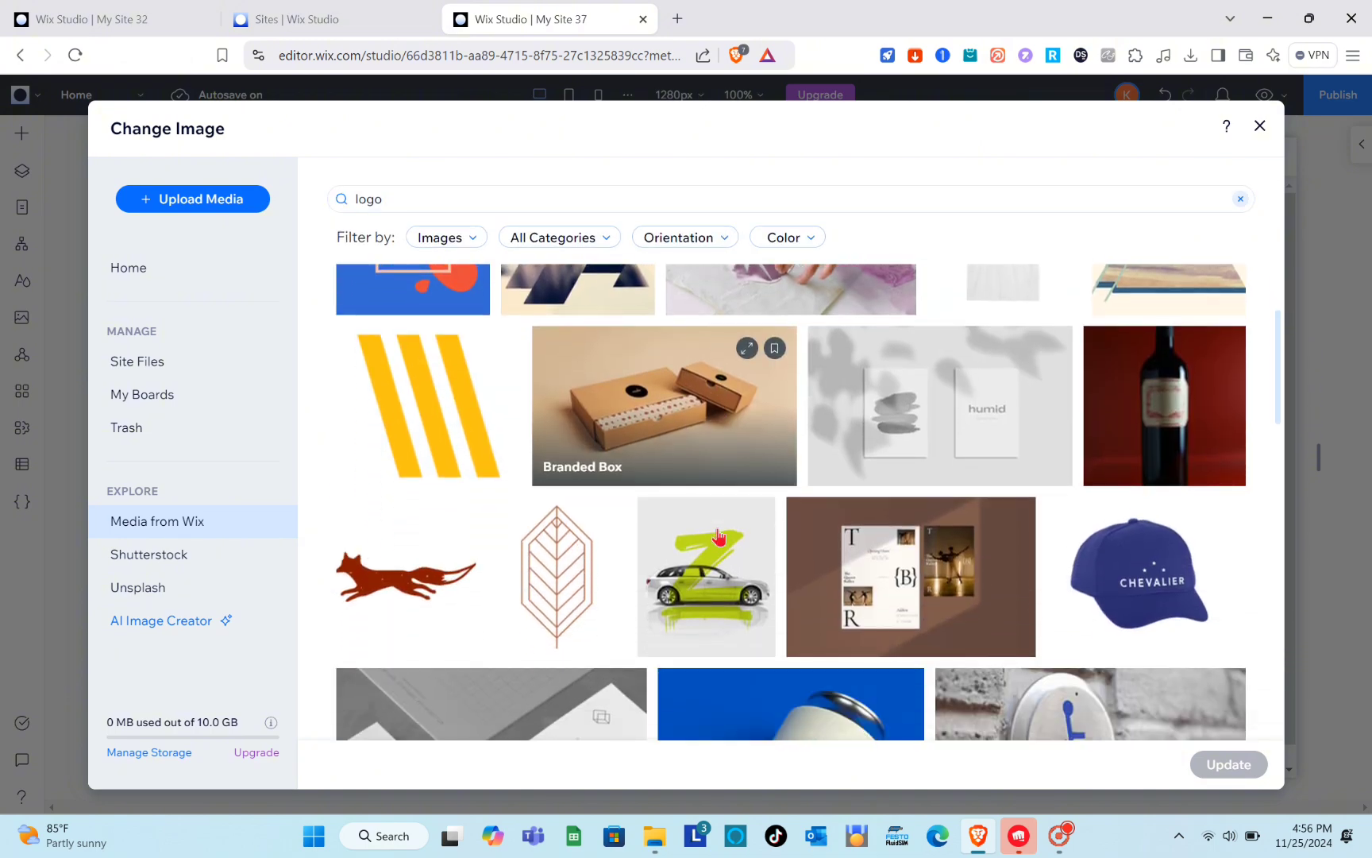
scroll(628, 560, down, 6)
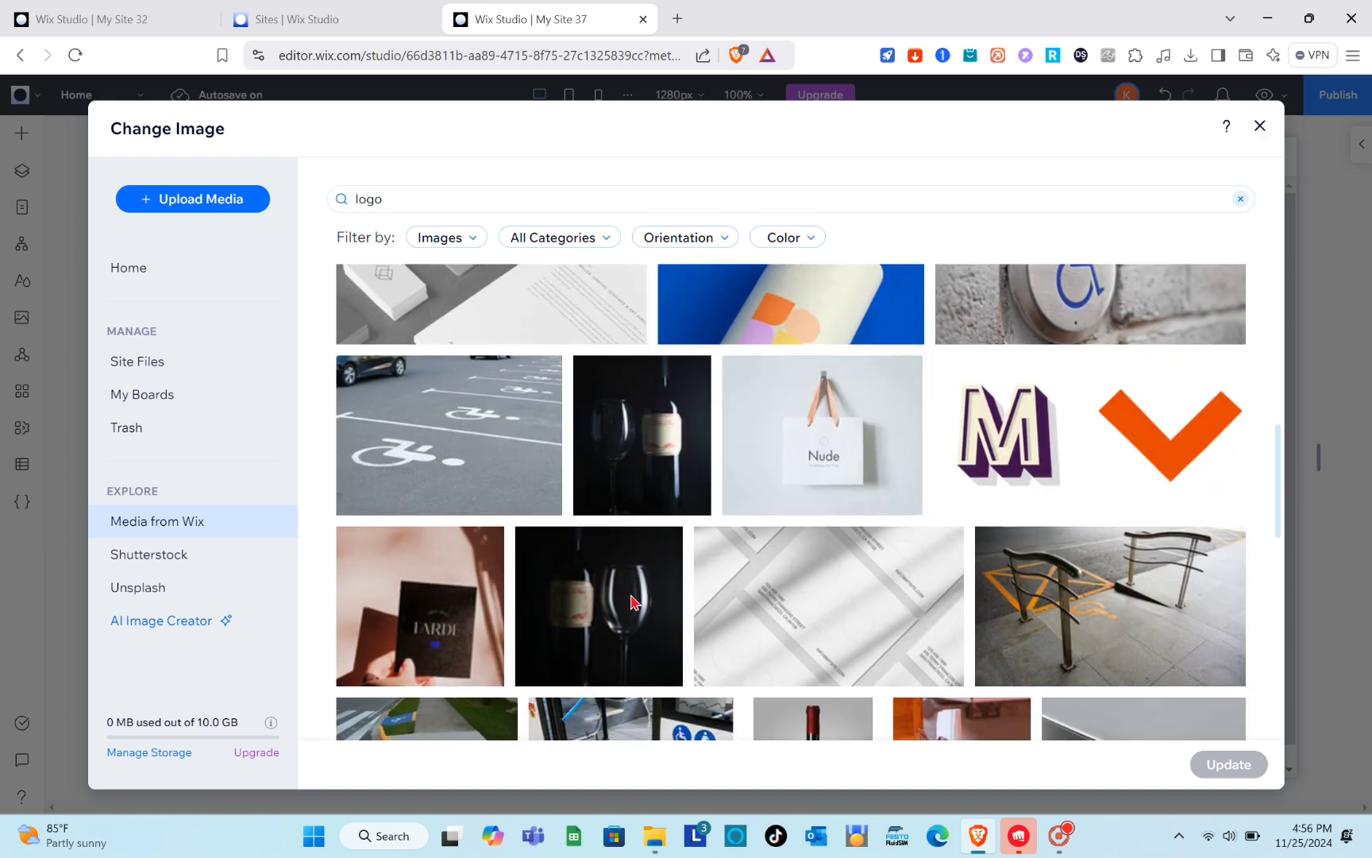
scroll(633, 602, down, 7)
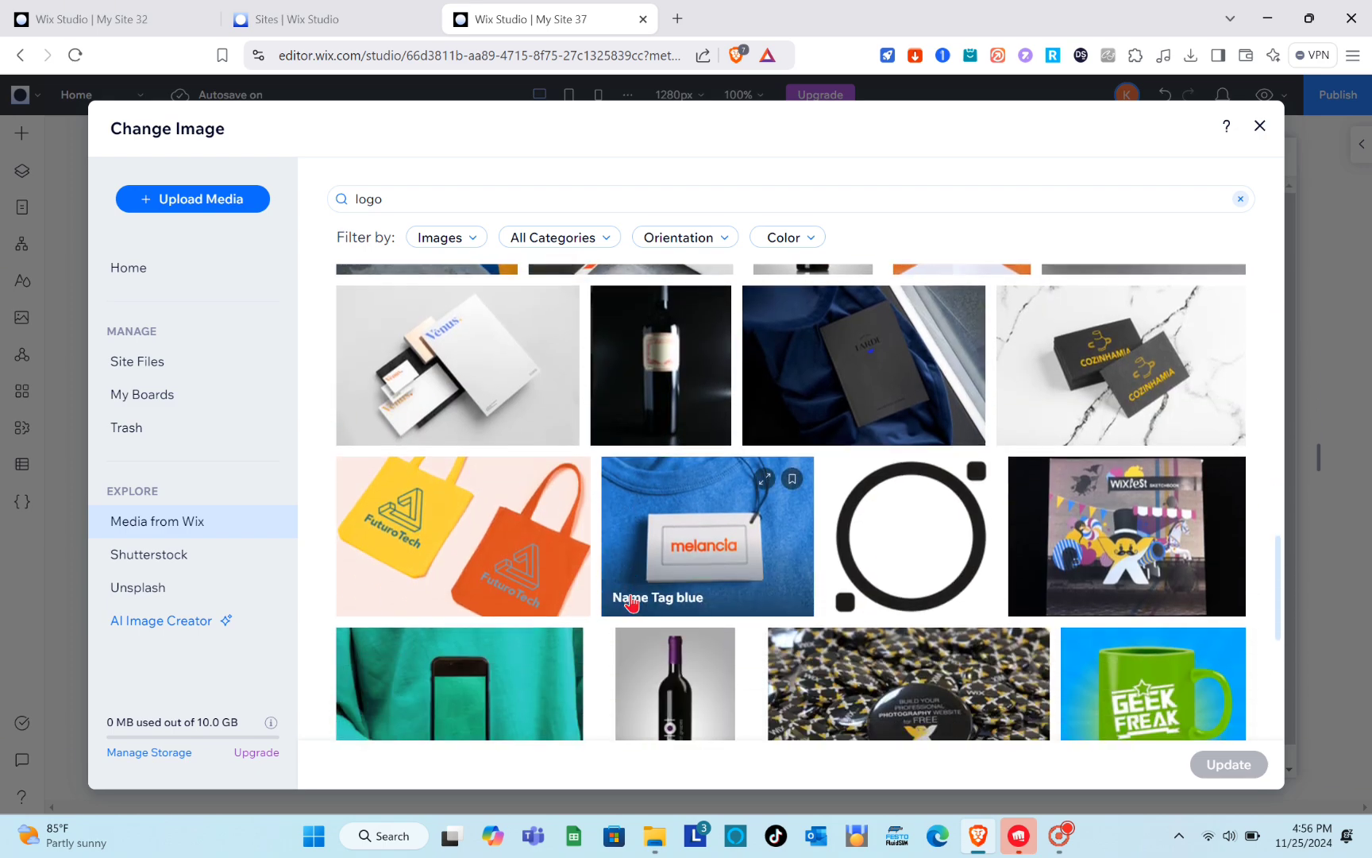
scroll(633, 602, down, 2)
scroll(832, 542, down, 2)
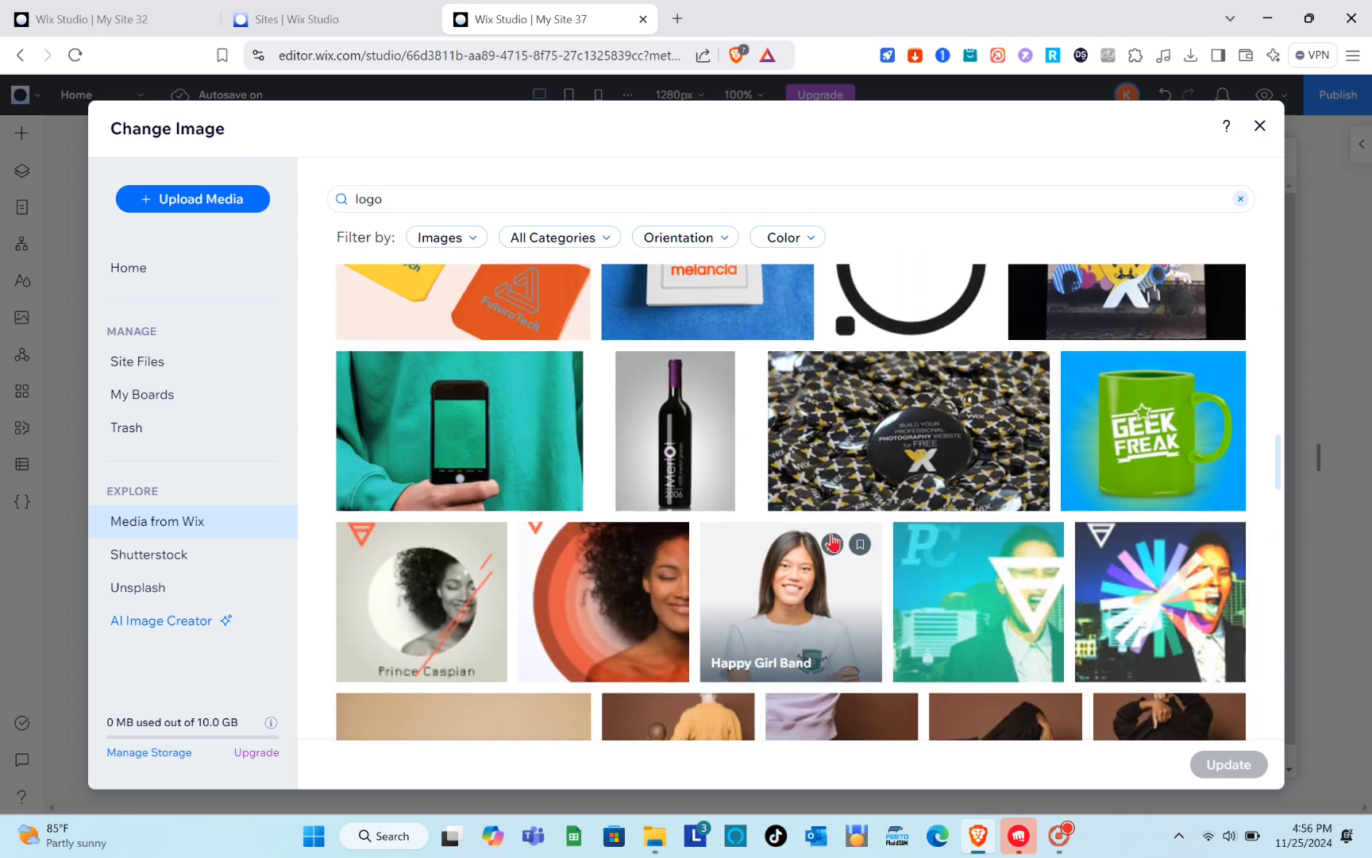
scroll(832, 542, down, 1)
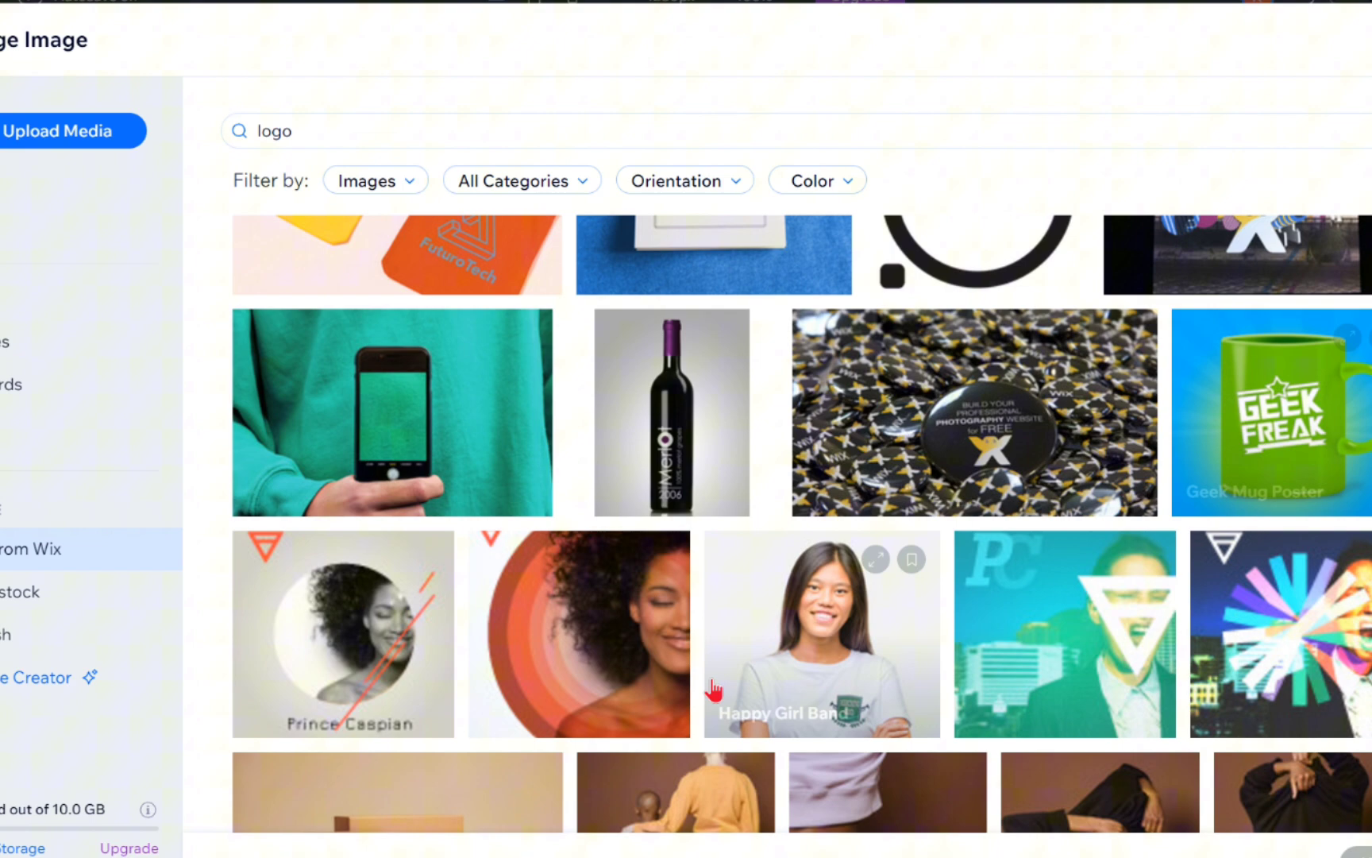
scroll(706, 629, down, 3)
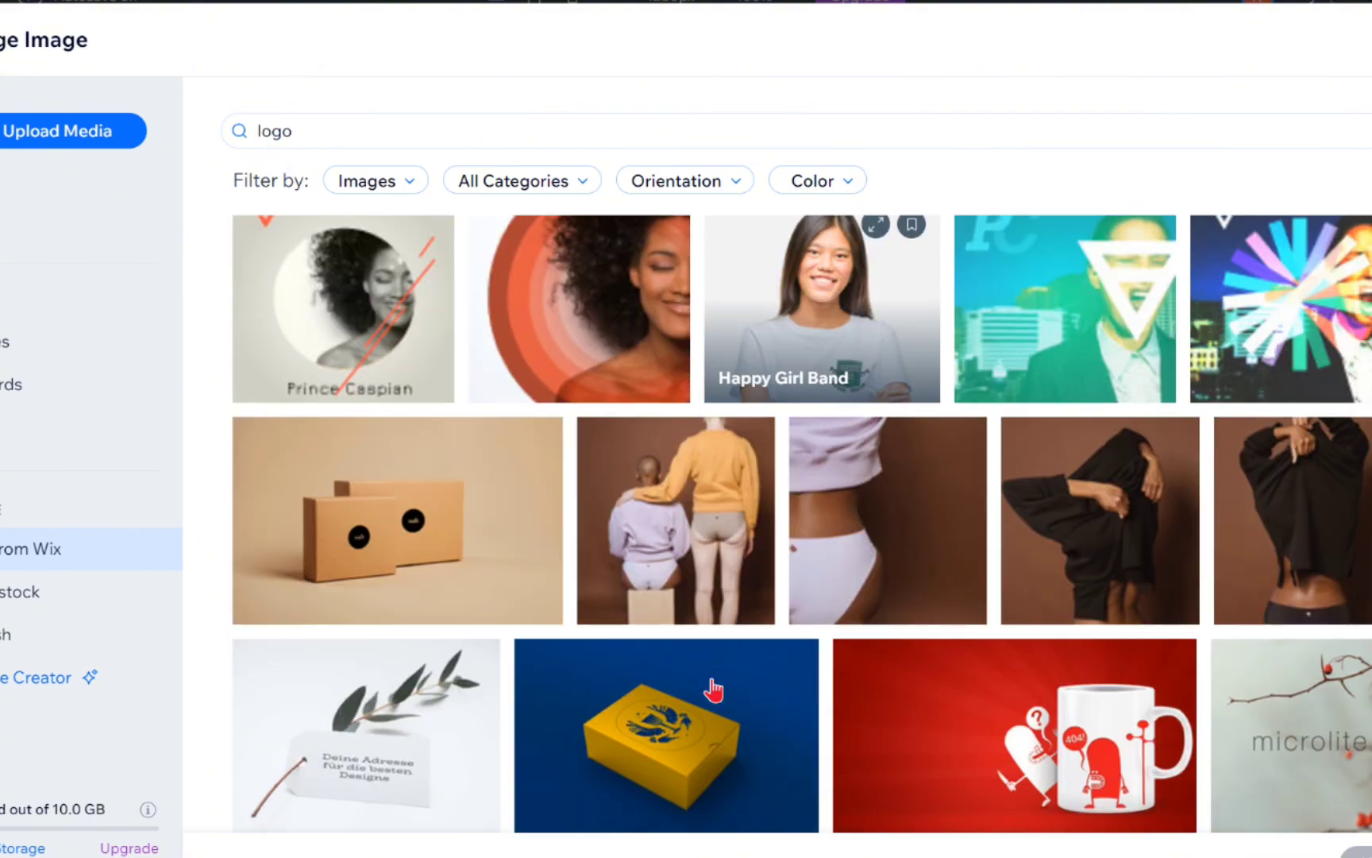
scroll(582, 658, down, 2)
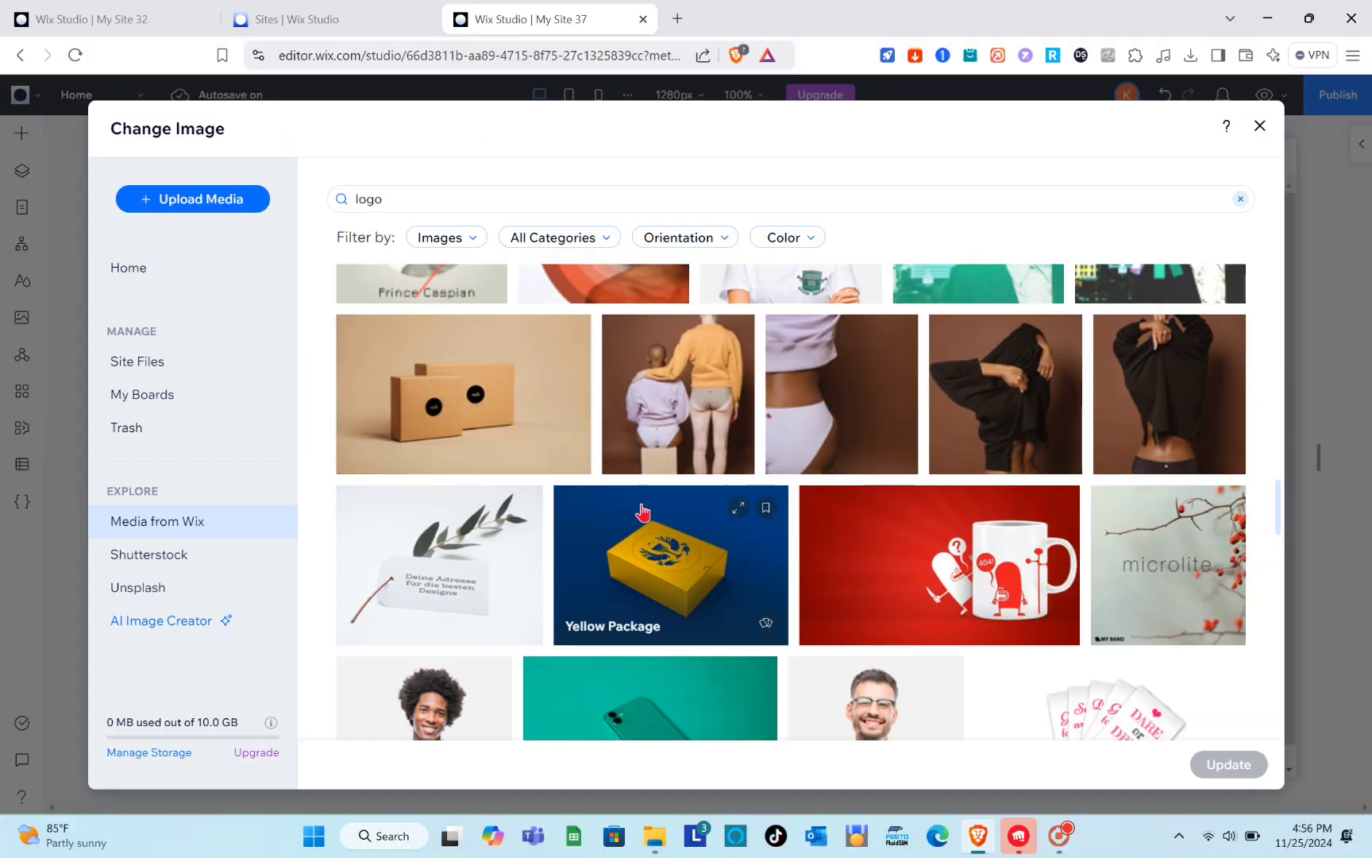
scroll(643, 512, down, 3)
scroll(541, 466, up, 9)
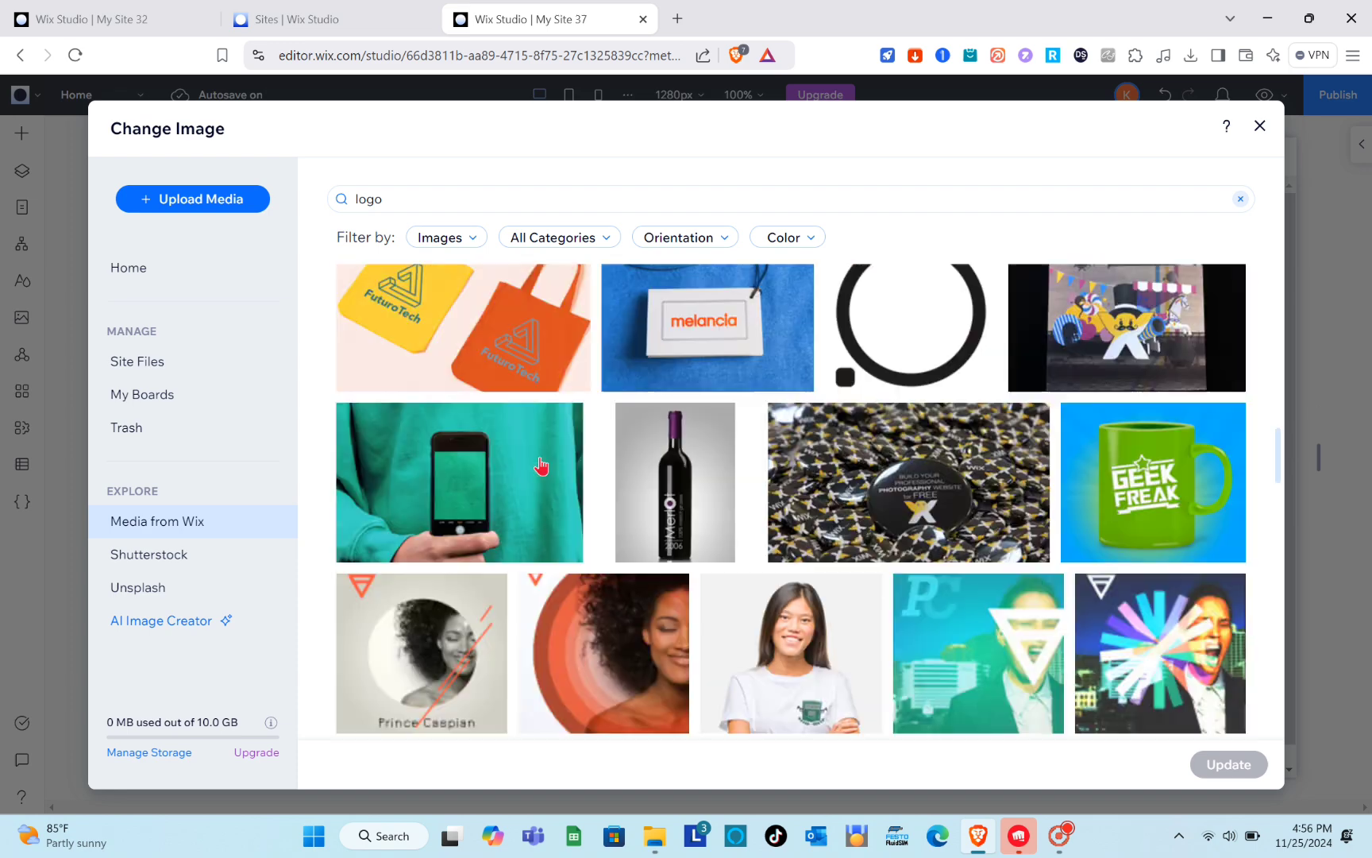
scroll(541, 466, up, 10)
scroll(541, 466, down, 12)
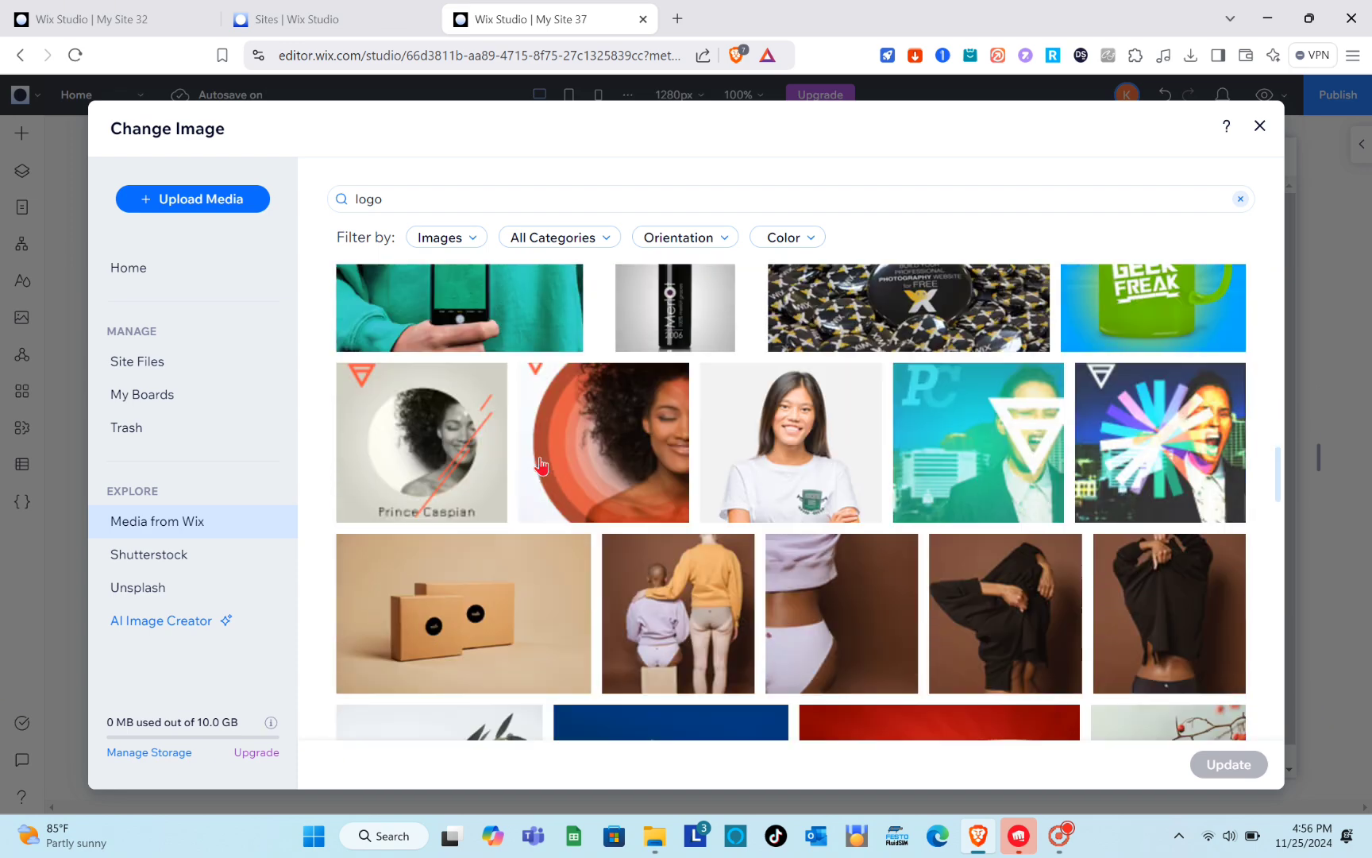
scroll(541, 466, down, 5)
mouse_move(370, 423)
mouse_down()
mouse_move(873, 615)
mouse_move(370, 423)
mouse_up()
click(413, 445)
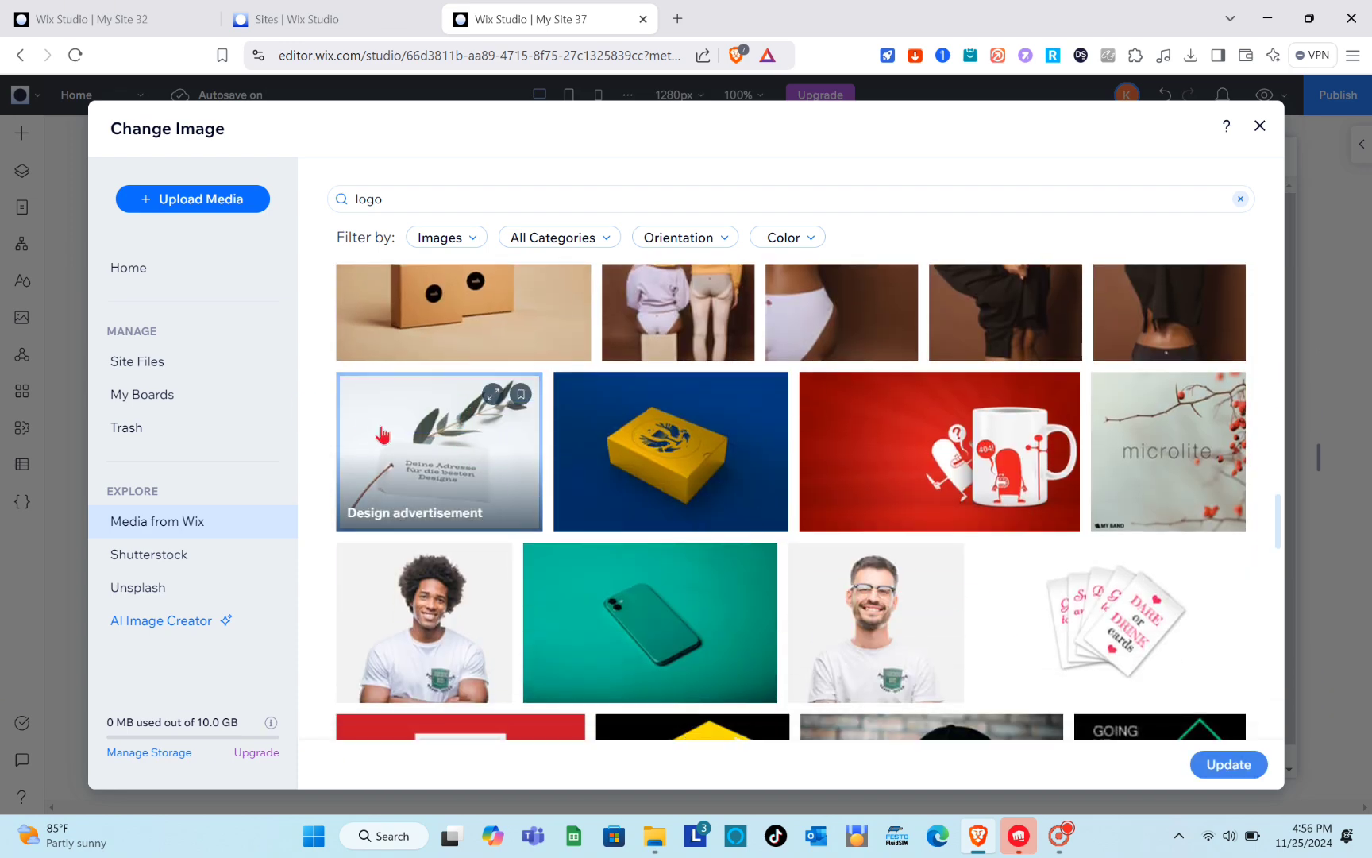
click(1216, 767)
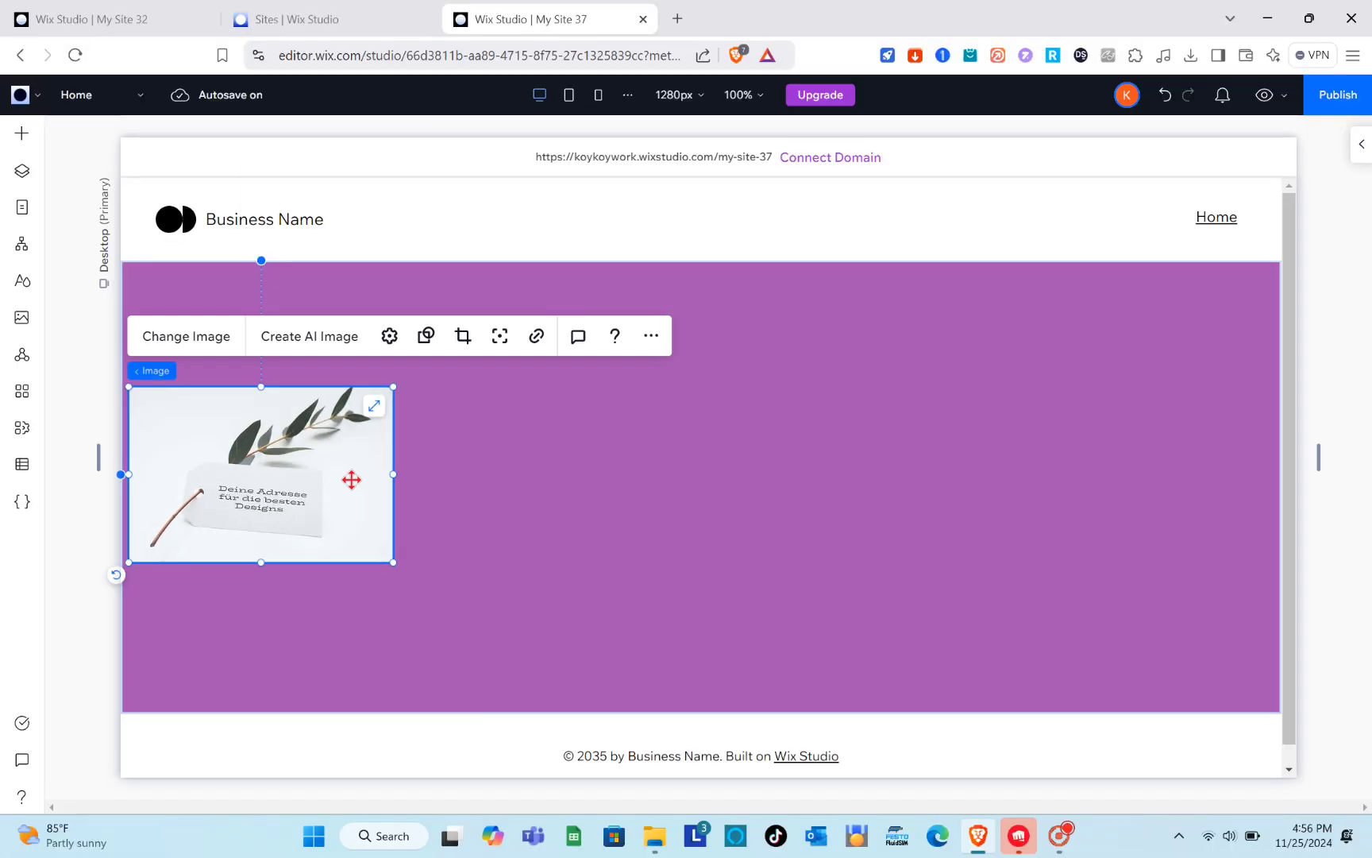
- Duplicate the full-size image and place the copy directly to the right of the original
drag(352, 479, 370, 498)
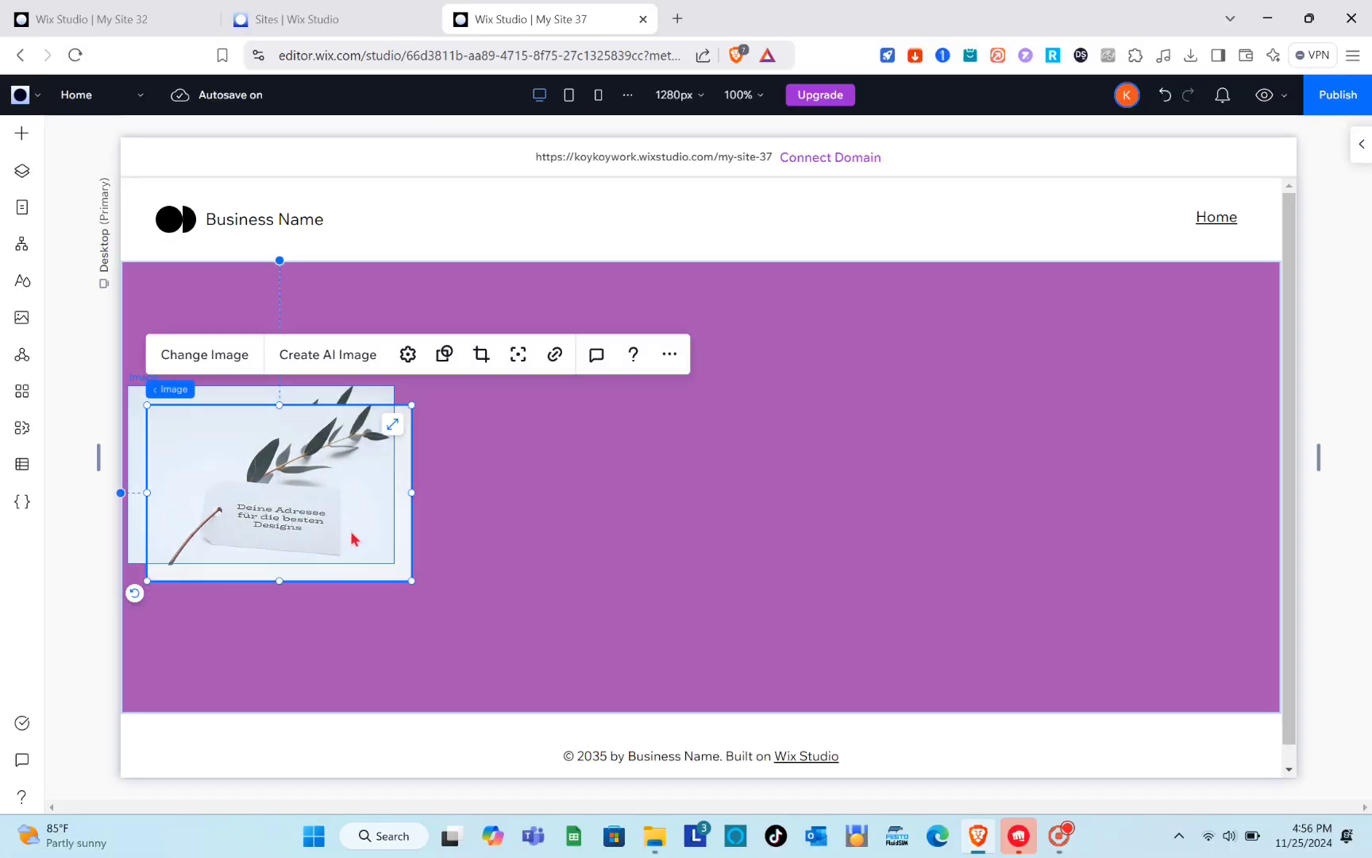
drag(451, 512, 572, 498)
- Shrink the original image to about 140 × 94 near the purple section's upper-left corner and delete the full-size copy
click(352, 479)
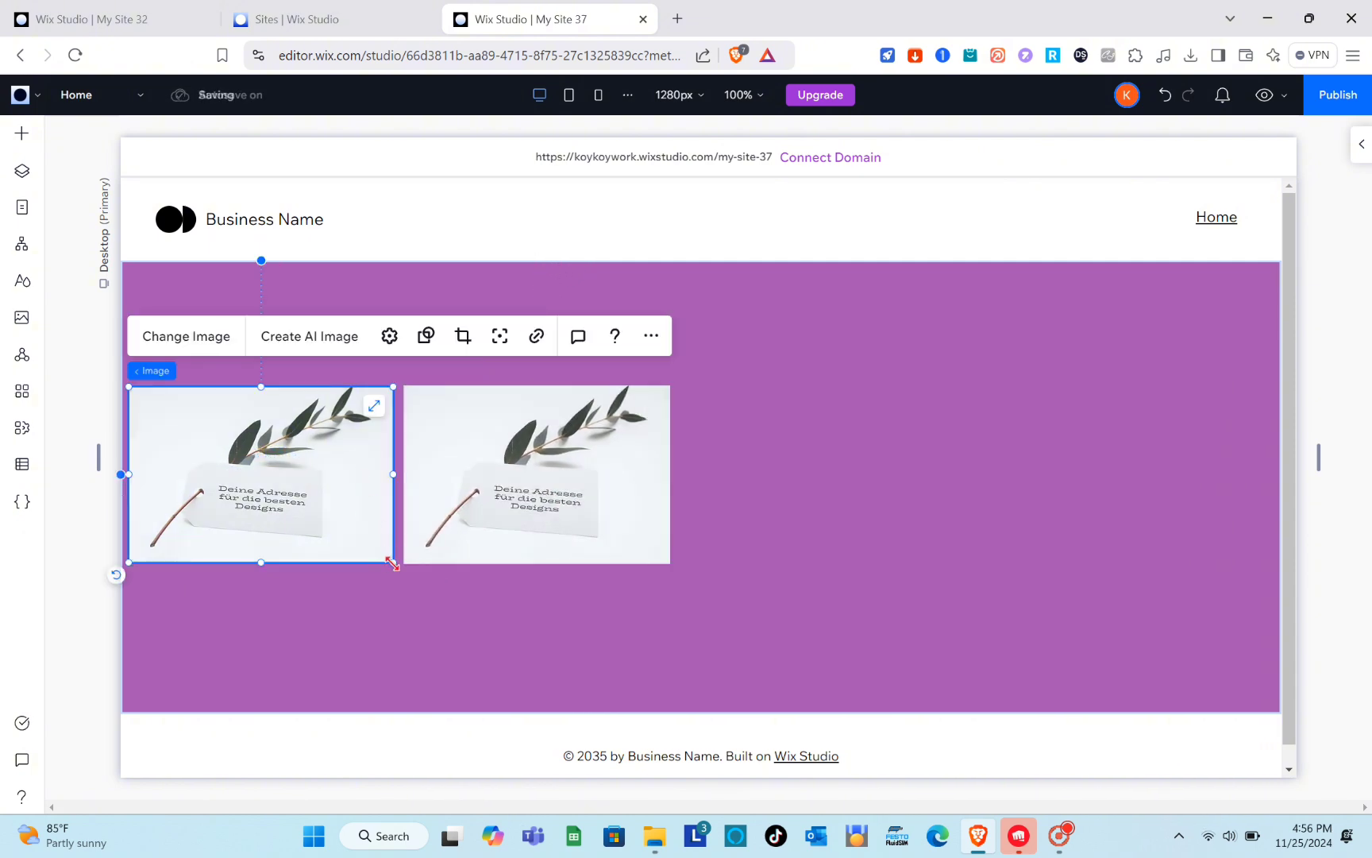
drag(392, 562, 246, 479)
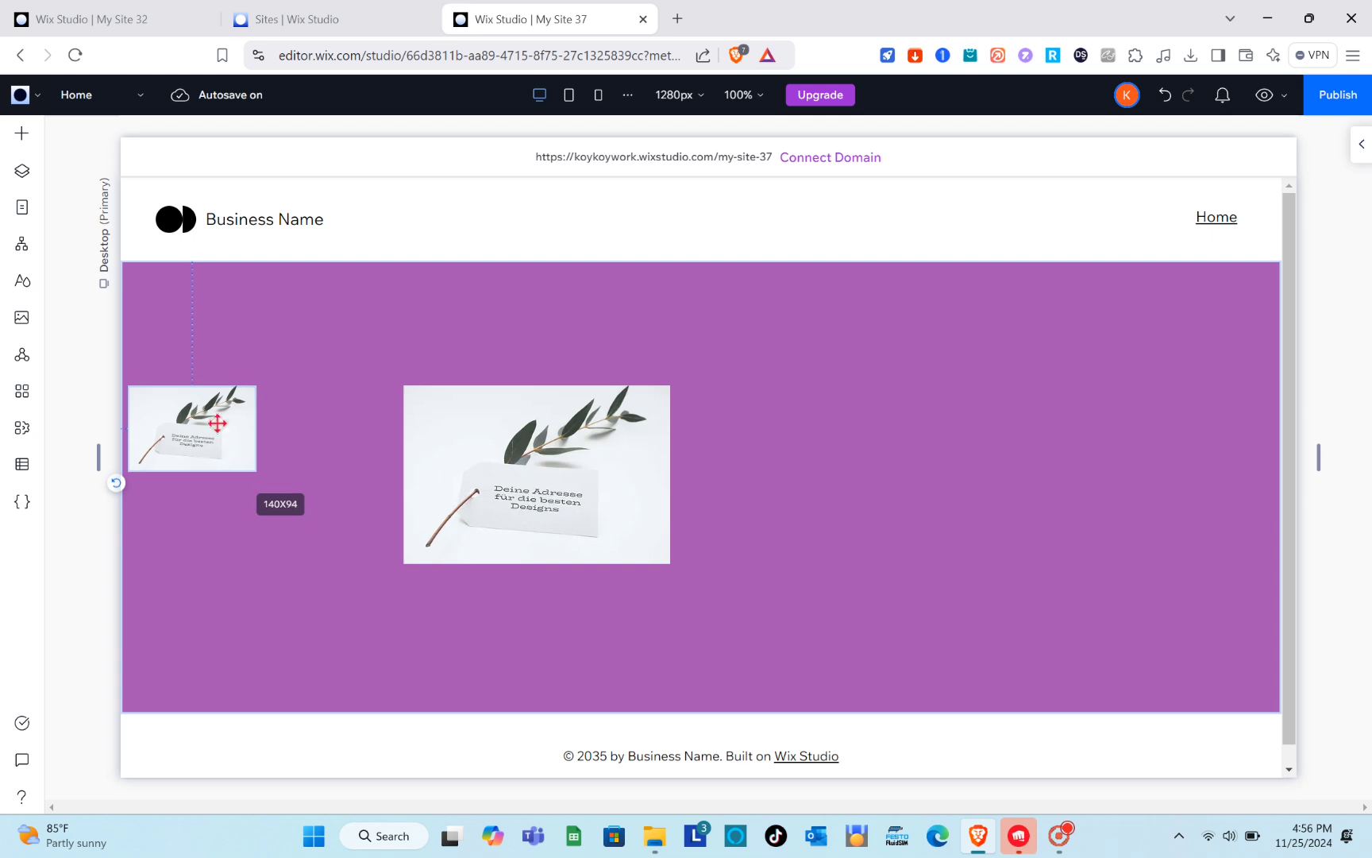
drag(221, 423, 216, 347)
click(492, 467)
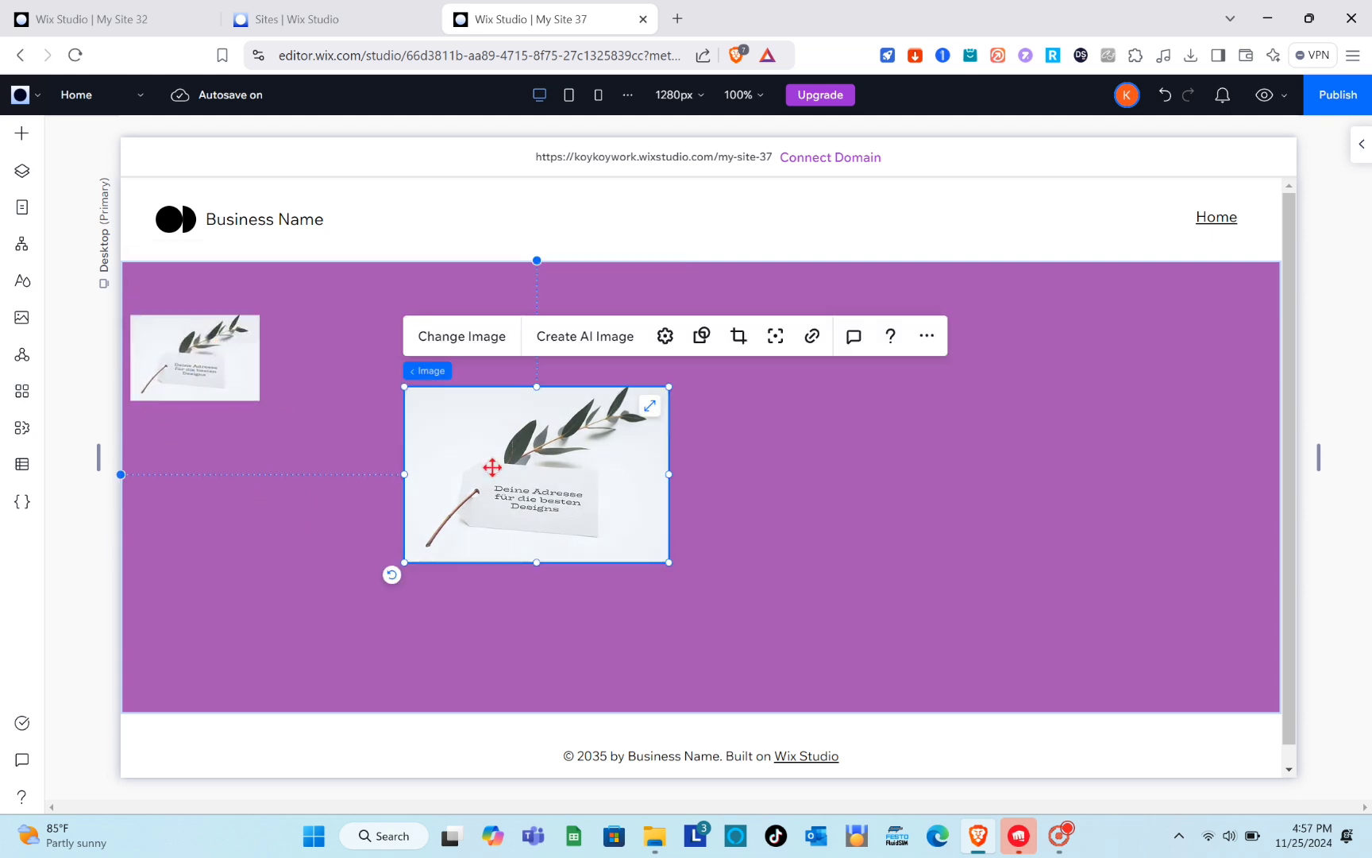
key(Delete)
- Make two copies of the small image and place them to its right, level with it, as the second and third in a row
click(234, 374)
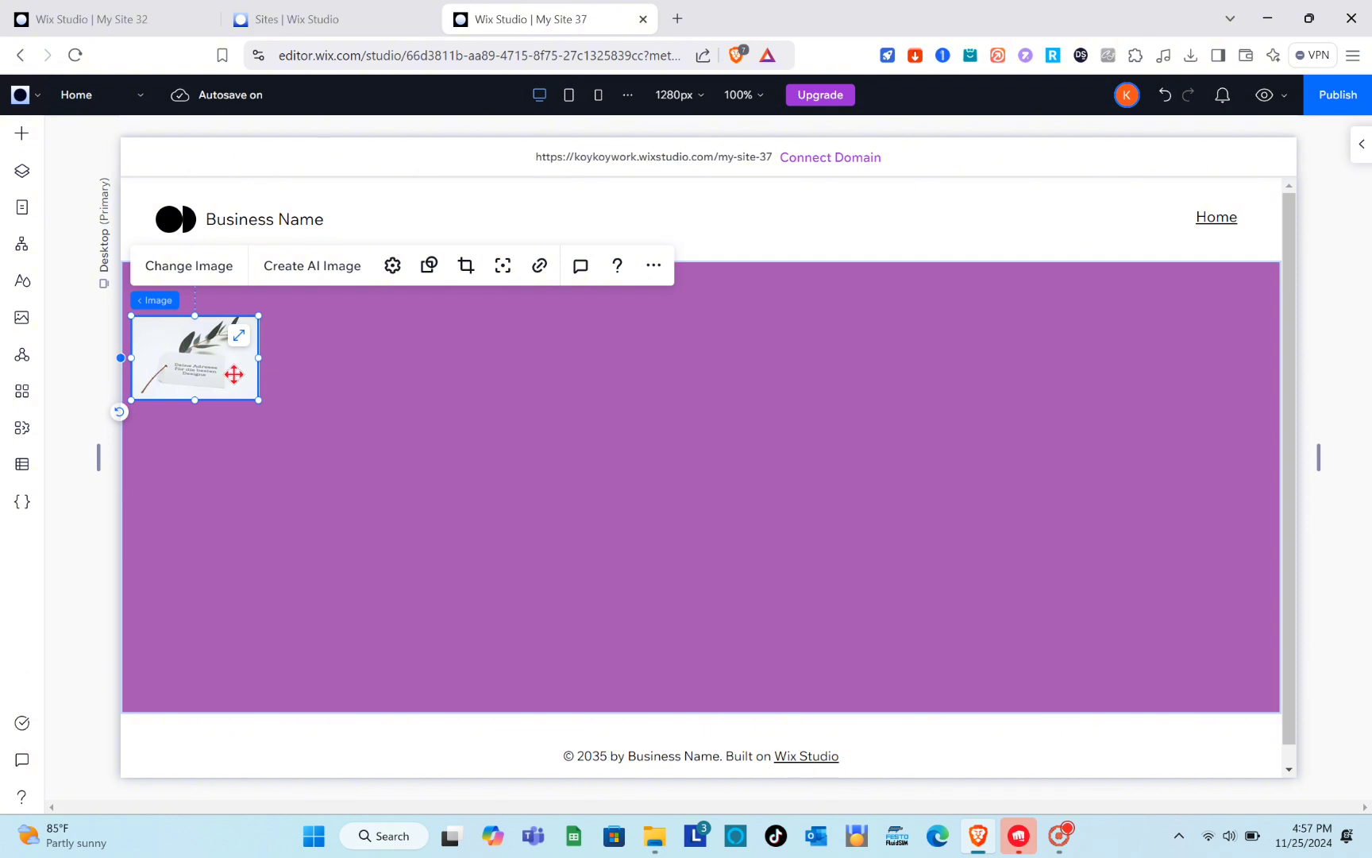
key(Escape)
key(ctrl+v)
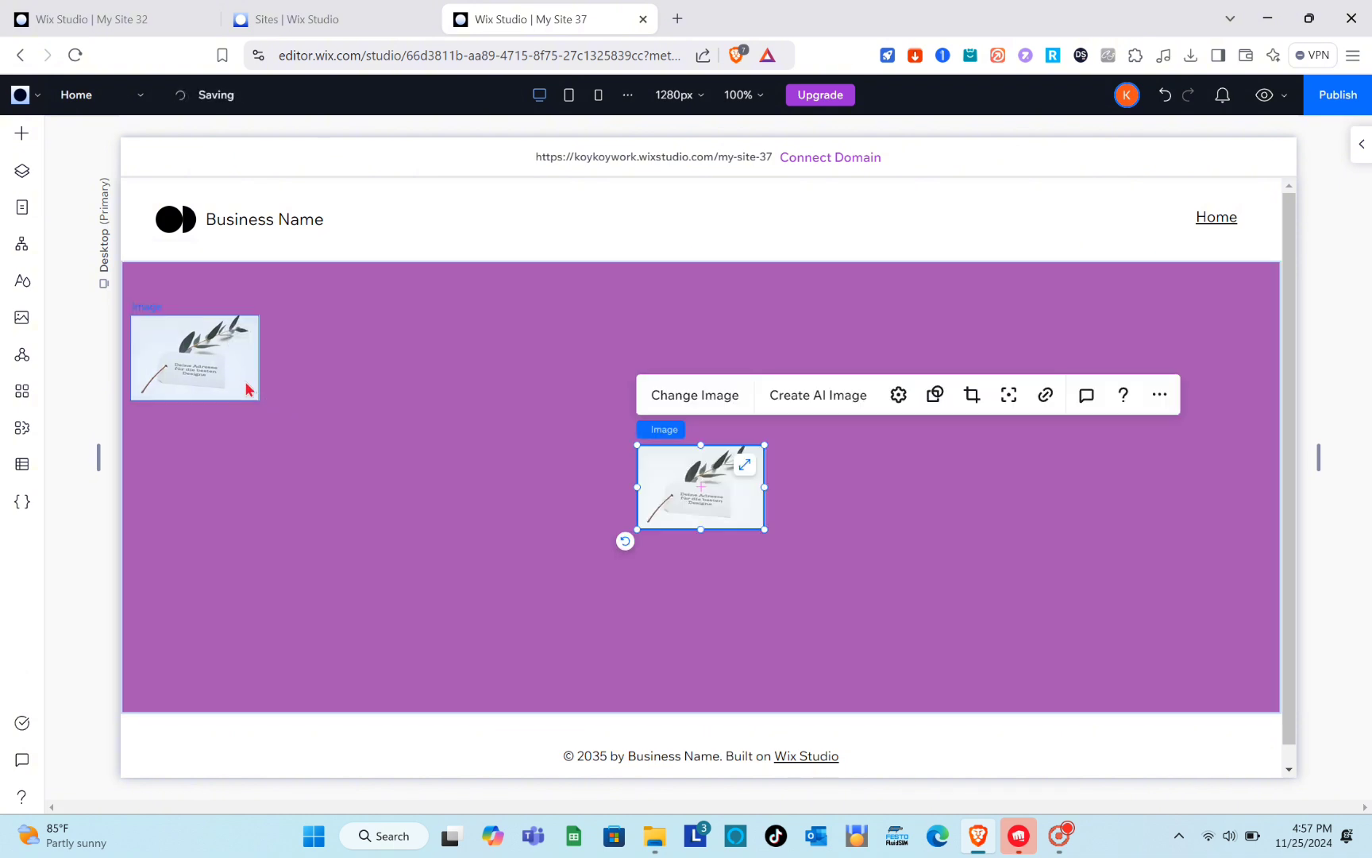
drag(688, 483, 339, 371)
key(Escape)
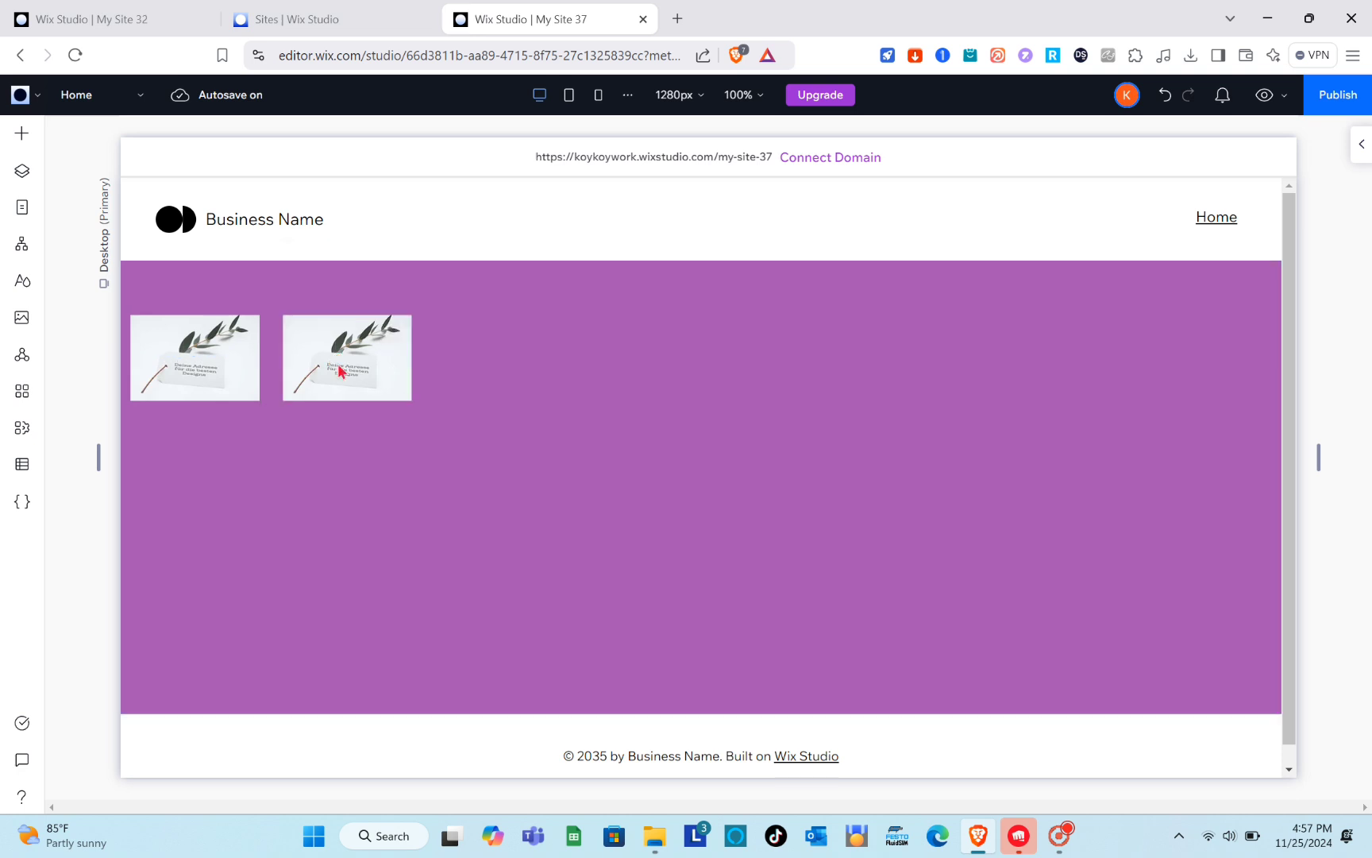
key(ctrl+v)
drag(374, 374, 509, 361)
- Make three more duplicates of the third image in the row
key(ctrl+d)
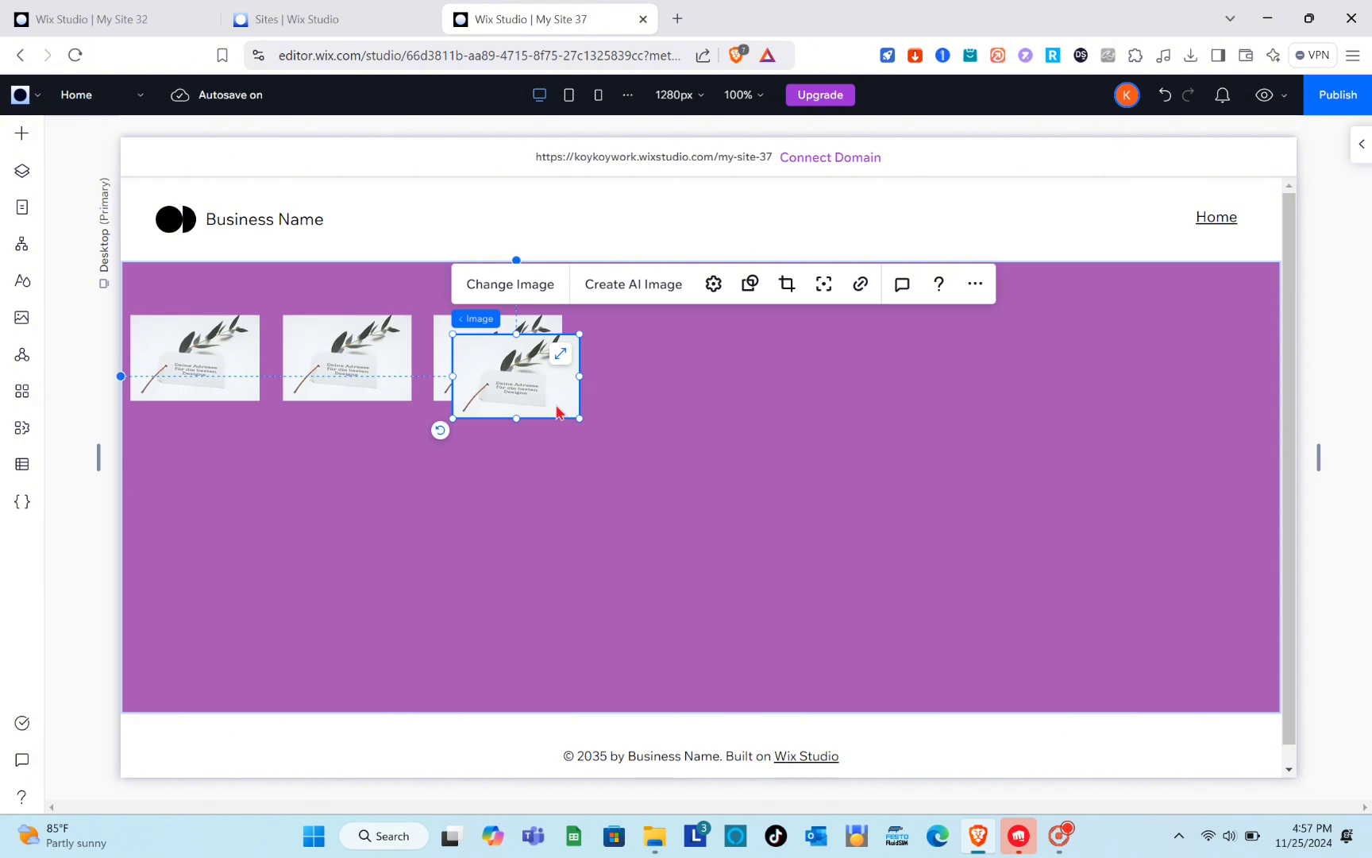
key(Escape)
click(557, 413)
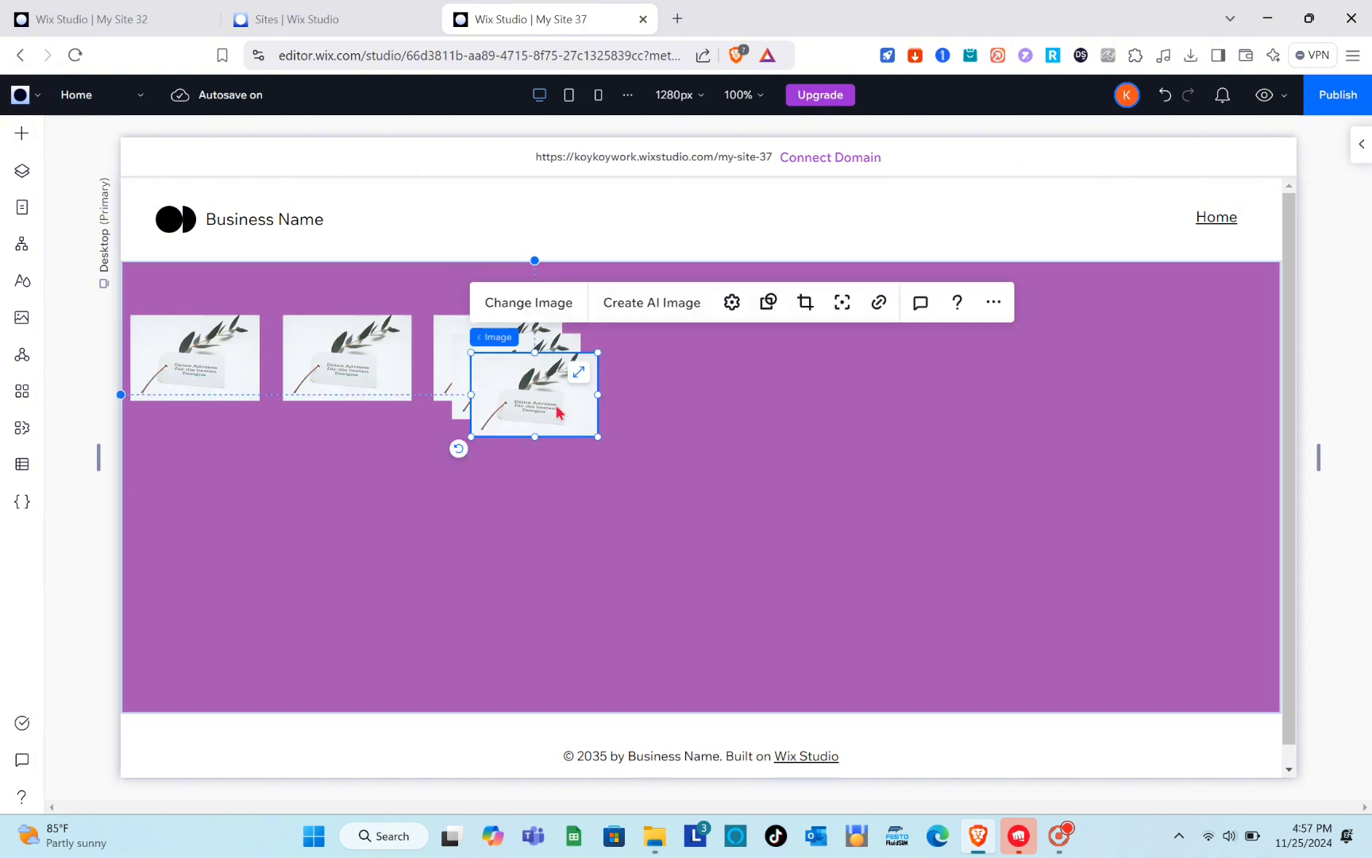
key(ctrl+d)
key(ctrl+d)
- Spread the three loose copies out as the fourth, fifth and sixth images, evenly spaced and level with the row
drag(548, 401, 798, 407)
click(568, 402)
drag(569, 403, 550, 525)
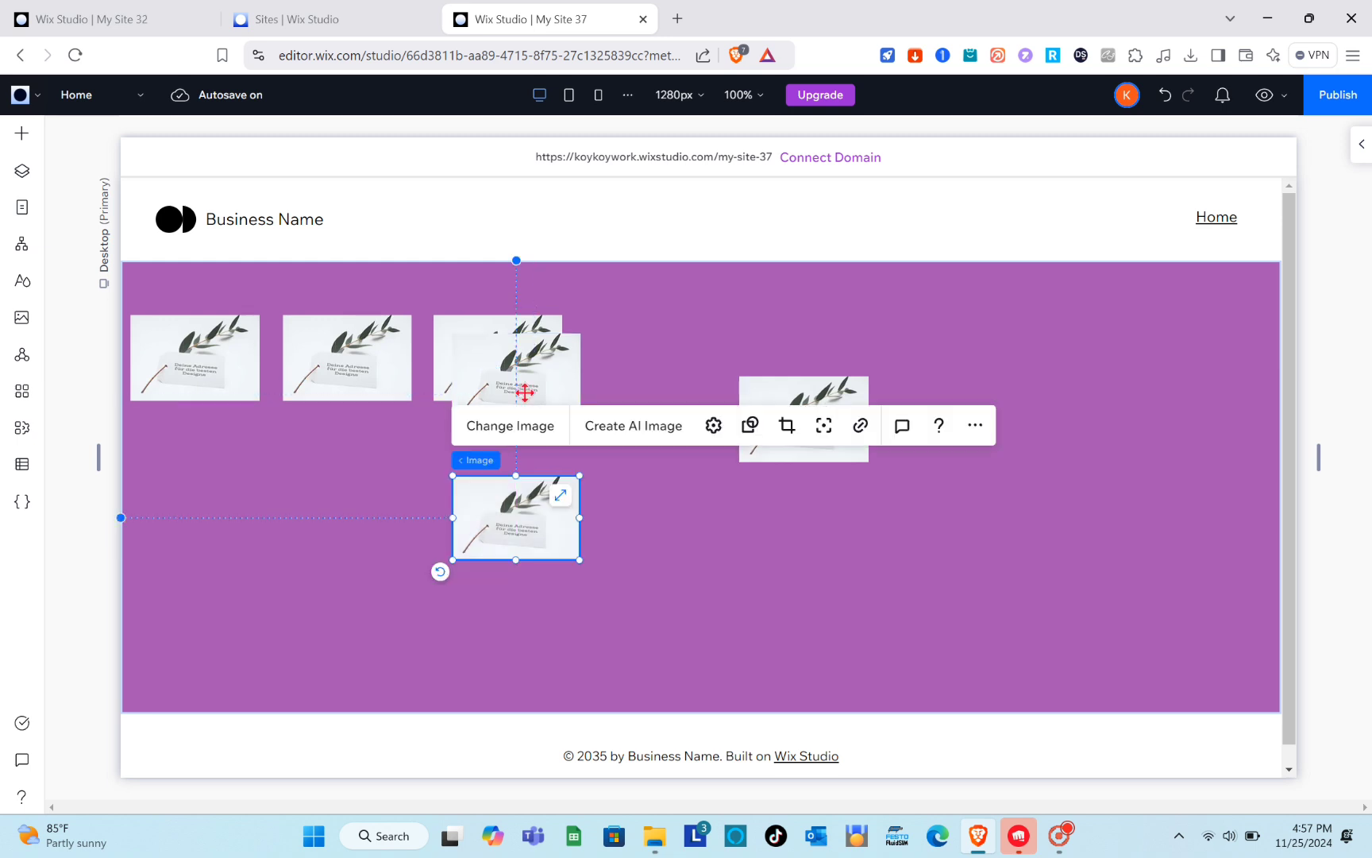
drag(527, 389, 657, 381)
click(797, 429)
drag(796, 429, 769, 385)
click(553, 519)
drag(552, 520, 975, 359)
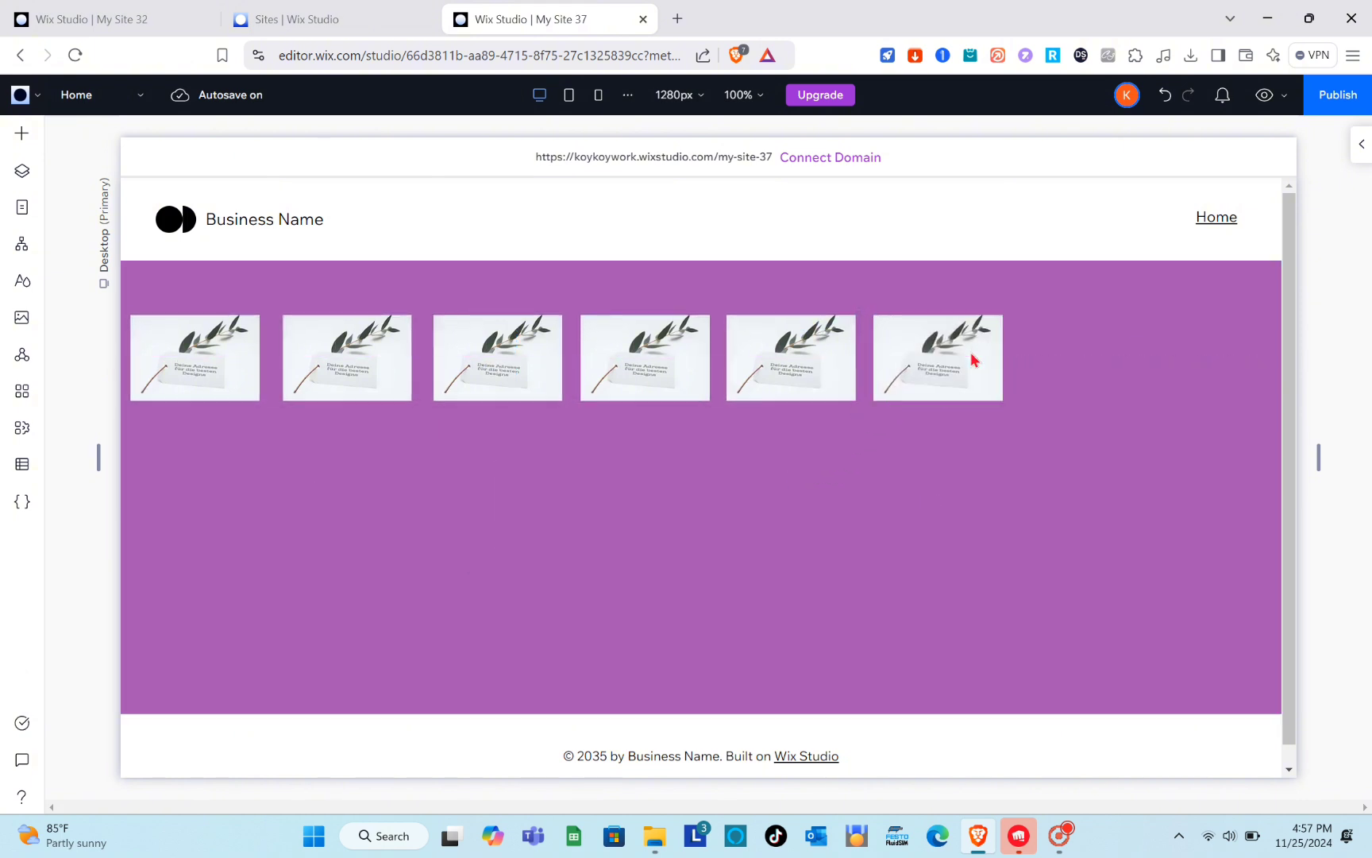
- Add a seventh and an eighth copy of the image at the right end of the row
key(ctrl+v)
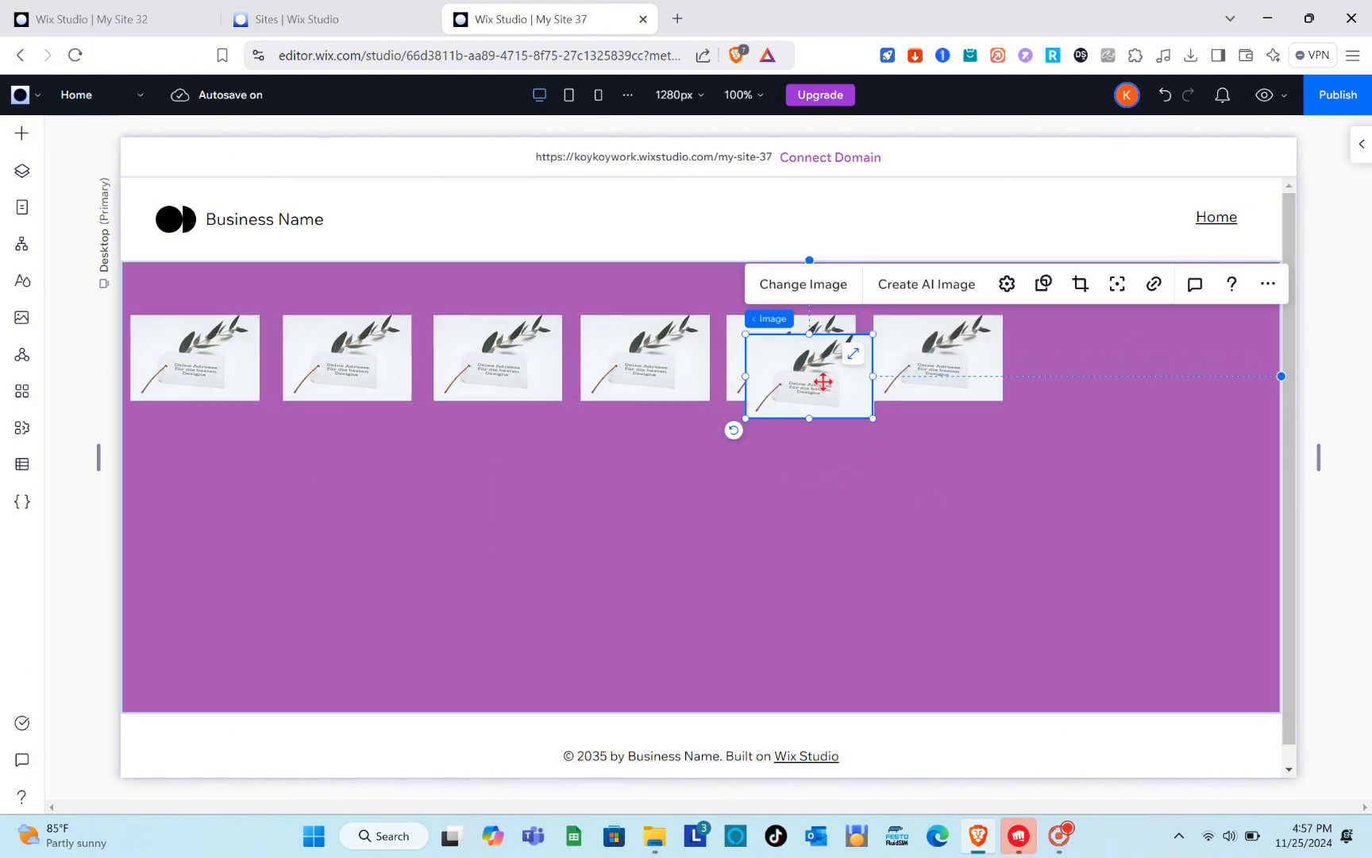
drag(823, 381, 1244, 363)
key(Escape)
key(ctrl+v)
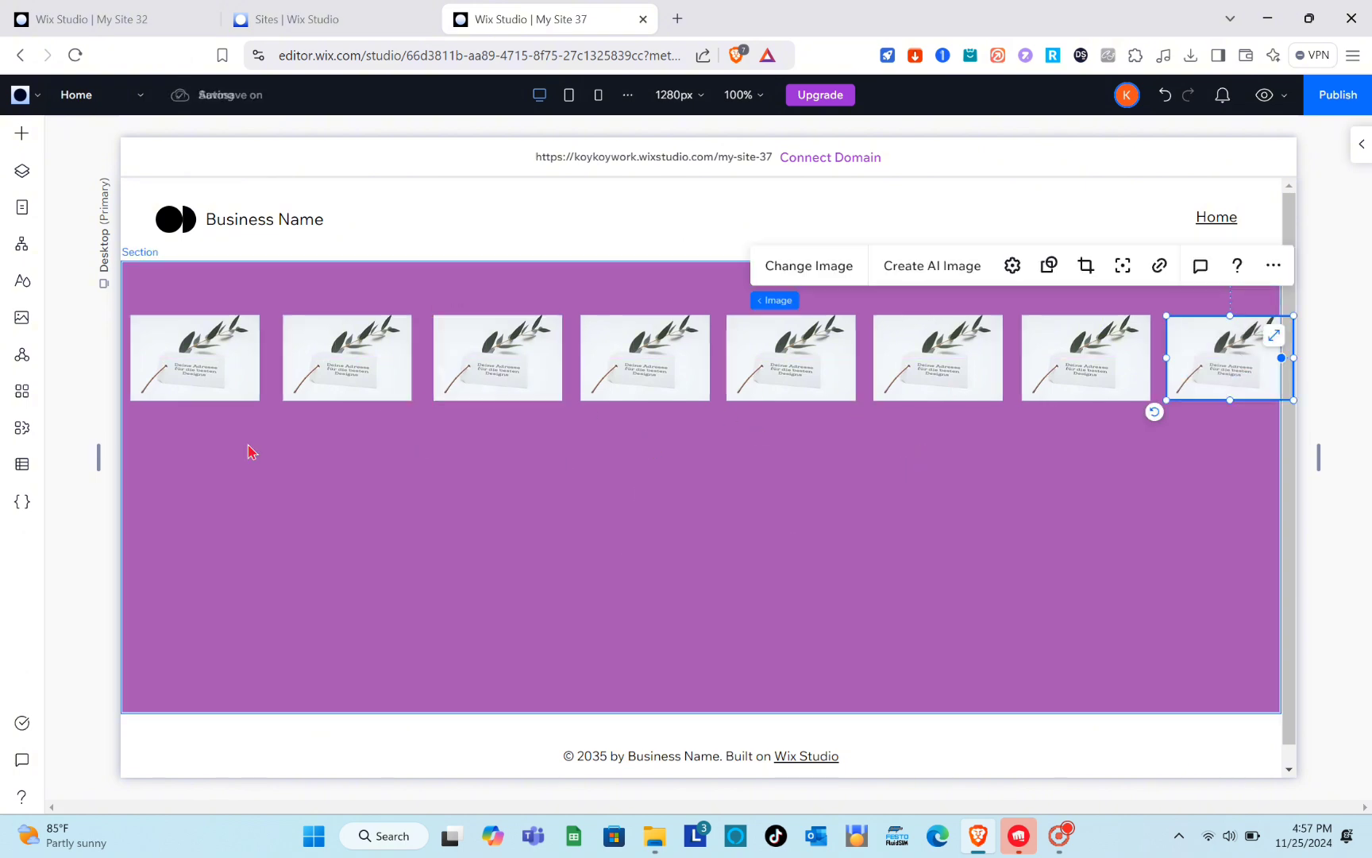
- Combine the first seven images into a horizontal stack and delete the eighth image that overlaps the section's right edge
shift+click(211, 375)
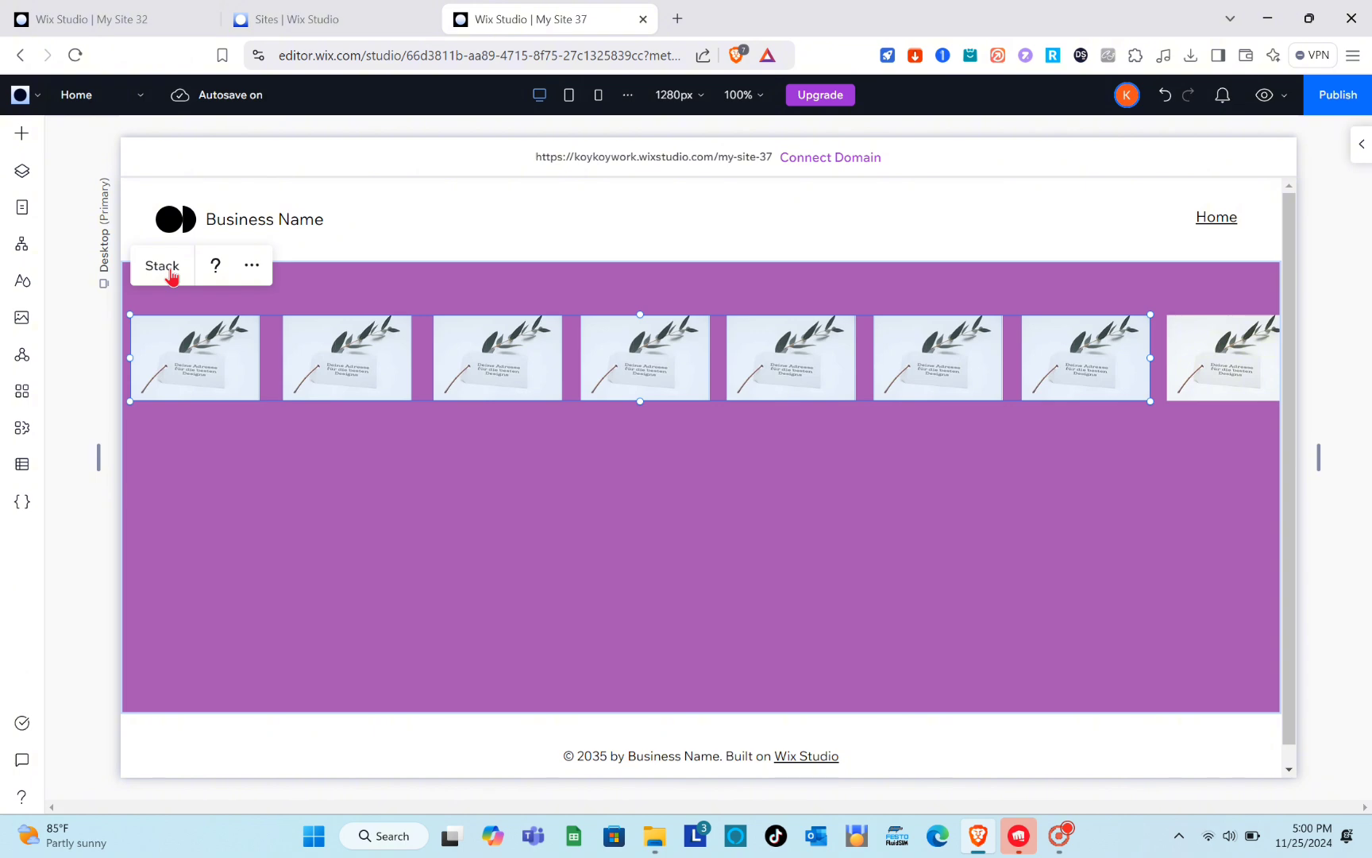
click(169, 270)
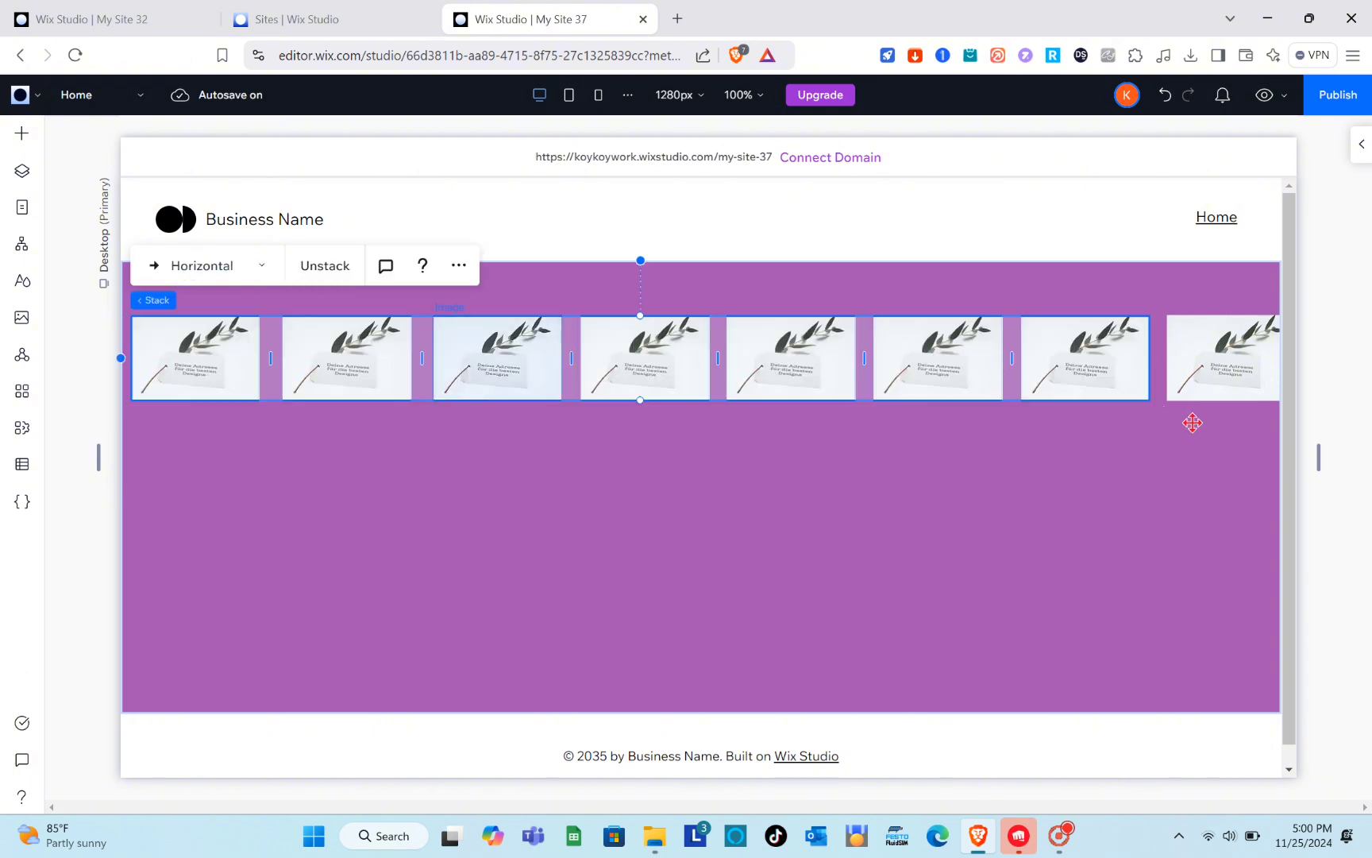
click(1195, 350)
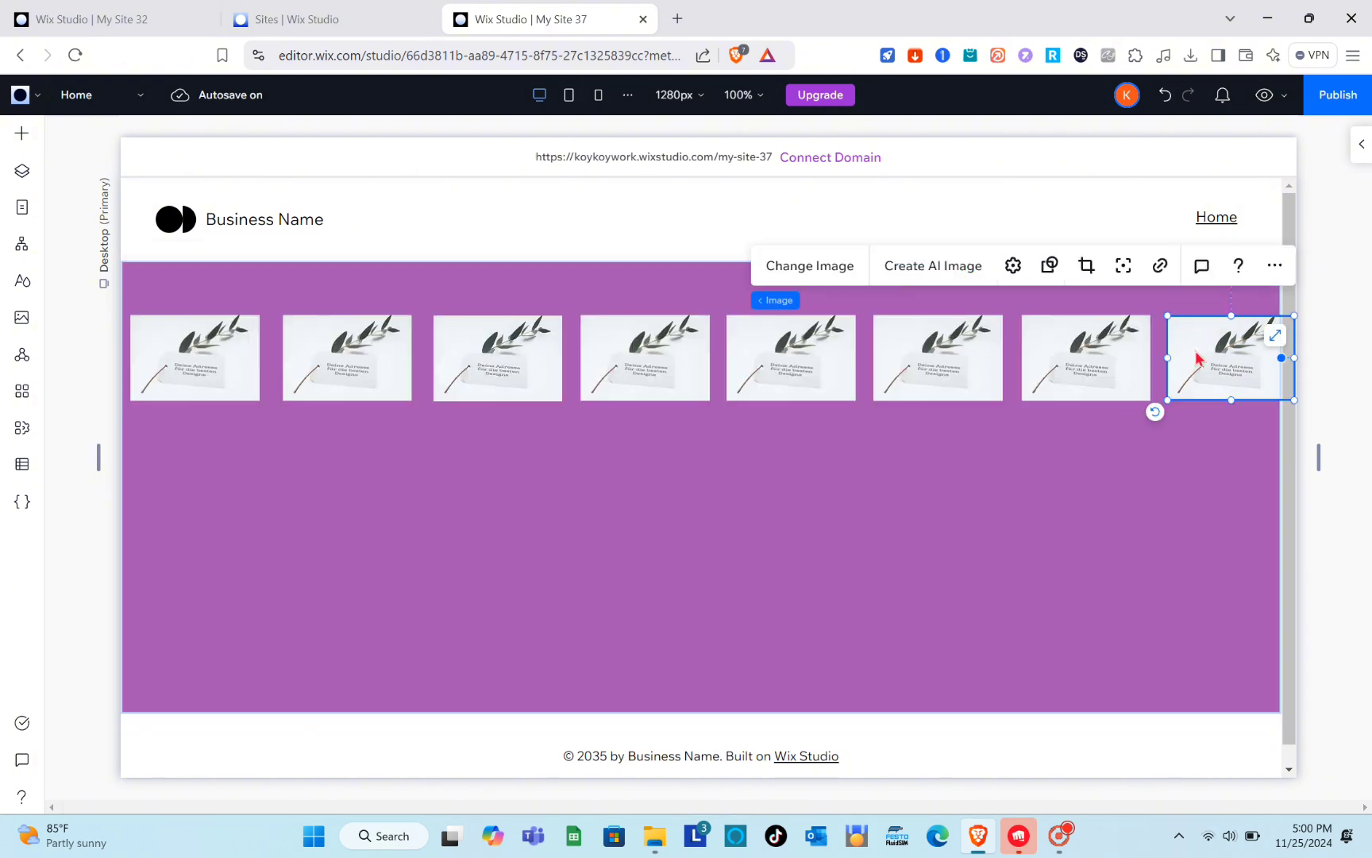
key(Delete)
- Apply the Cross loop animation to the image stack
click(880, 347)
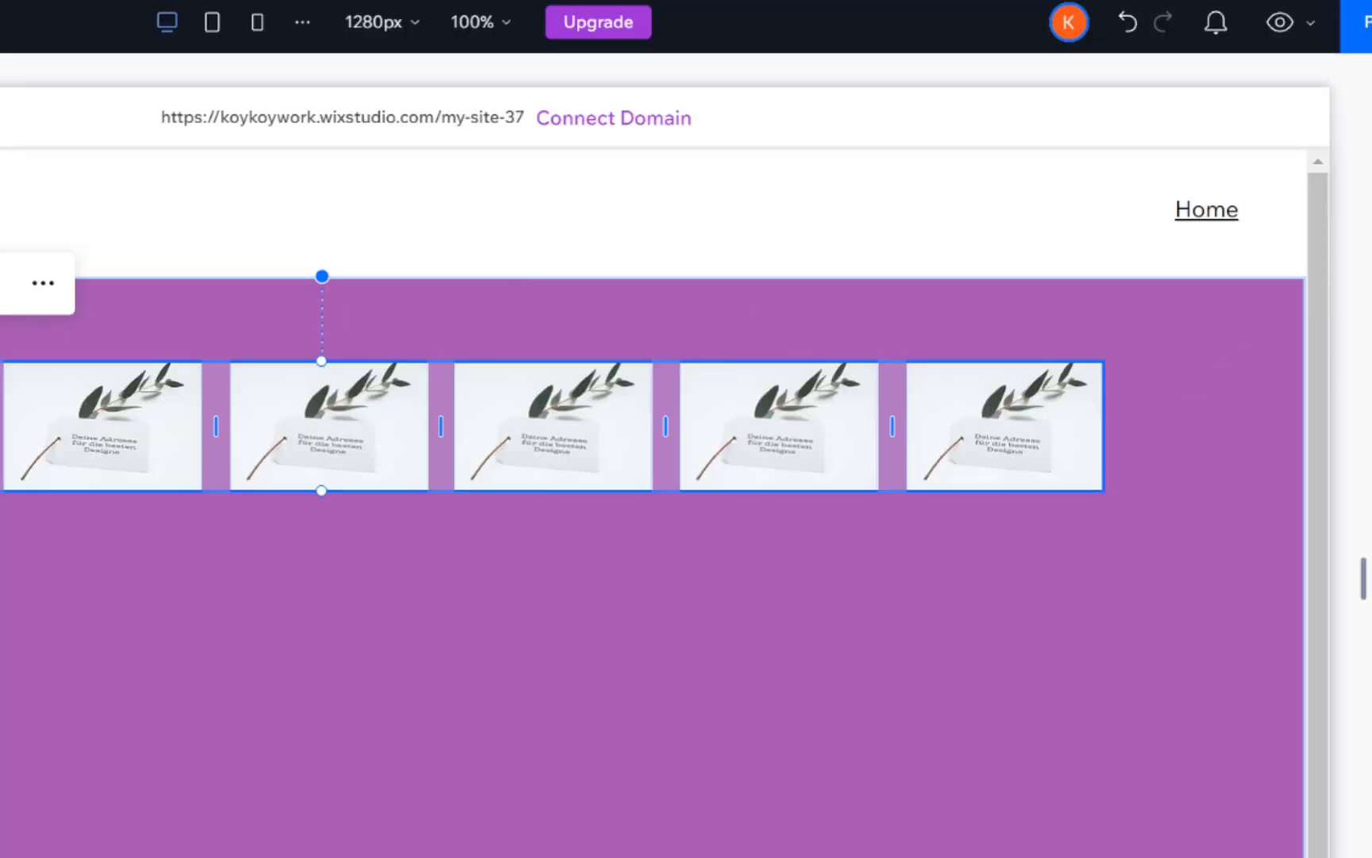
click(1366, 96)
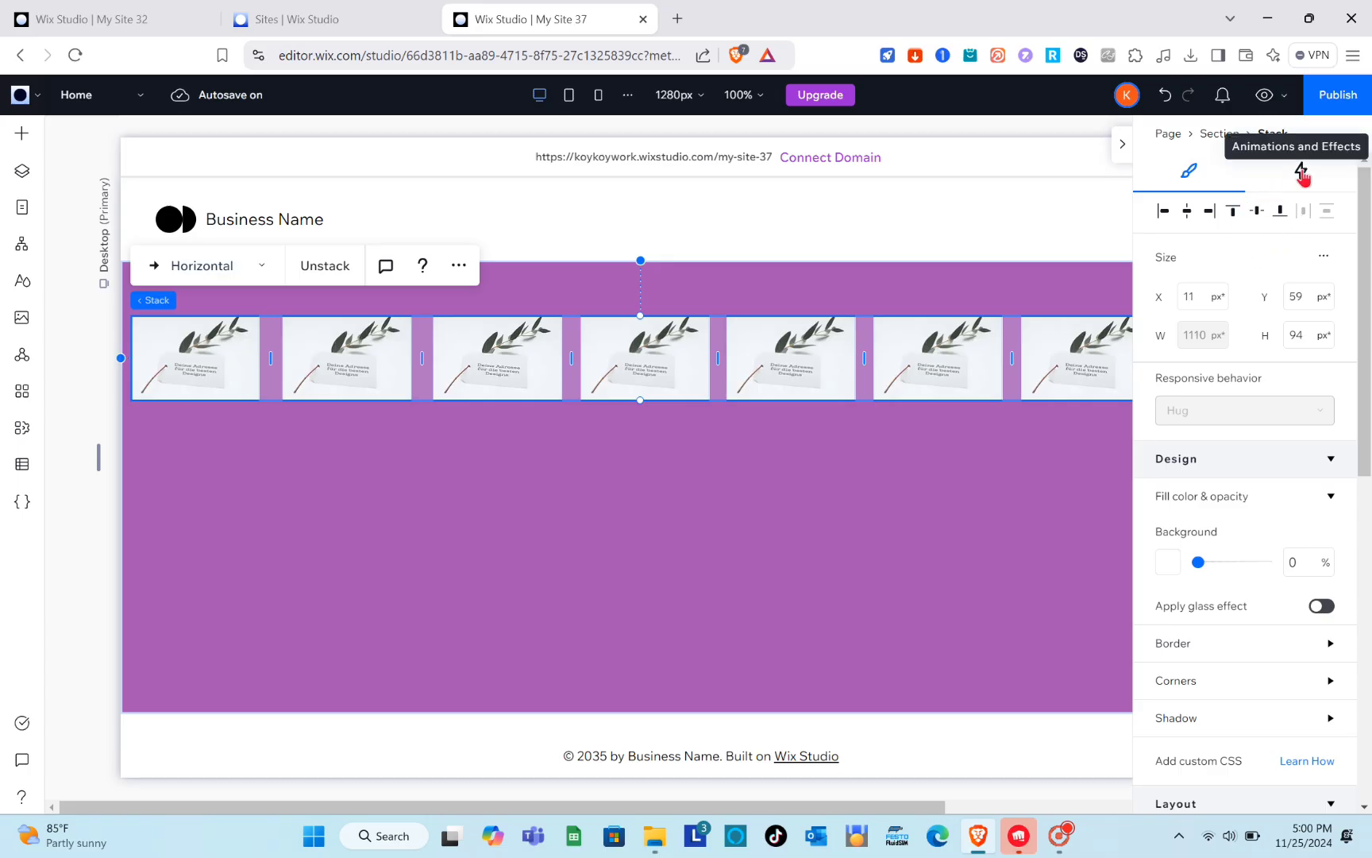
click(1303, 174)
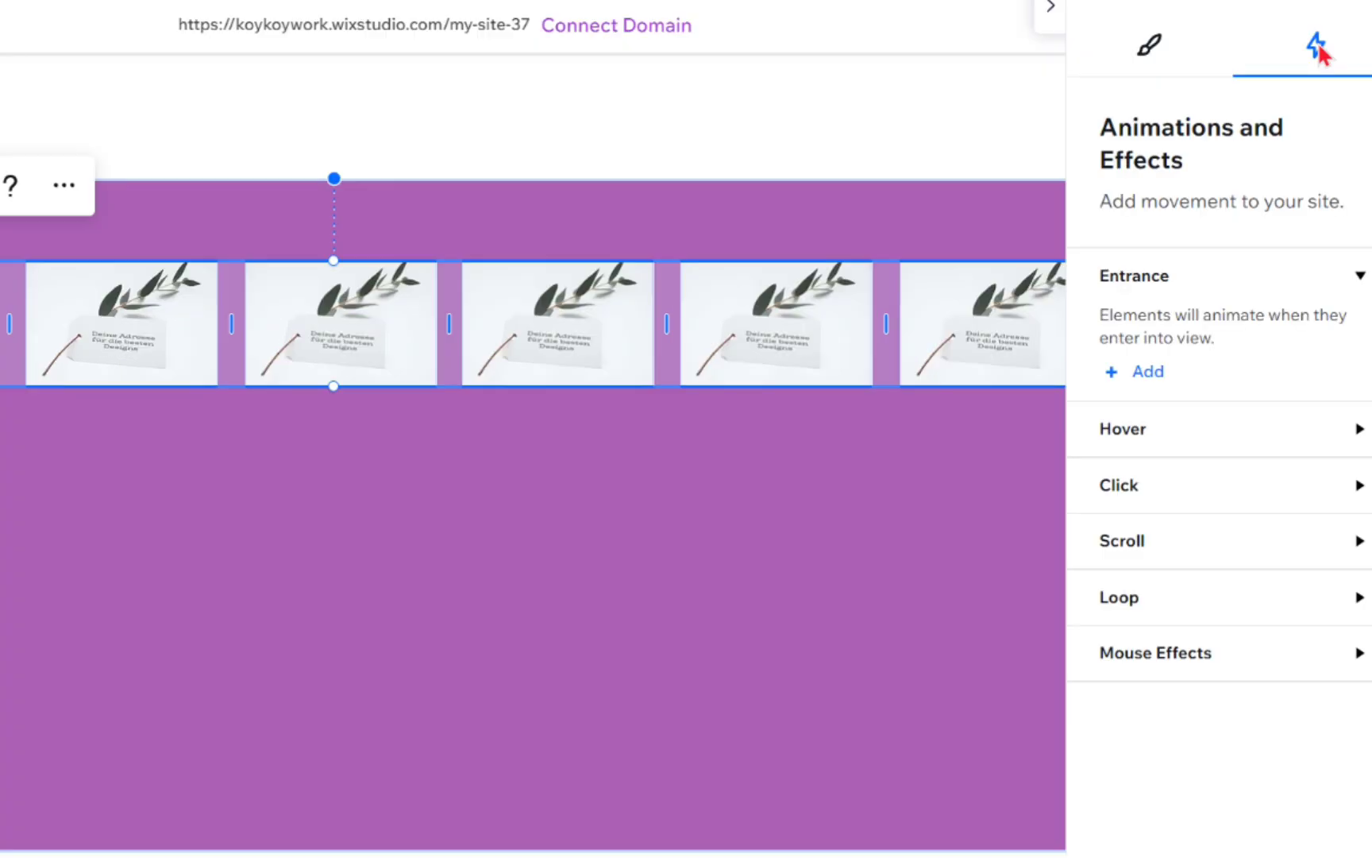
click(1358, 598)
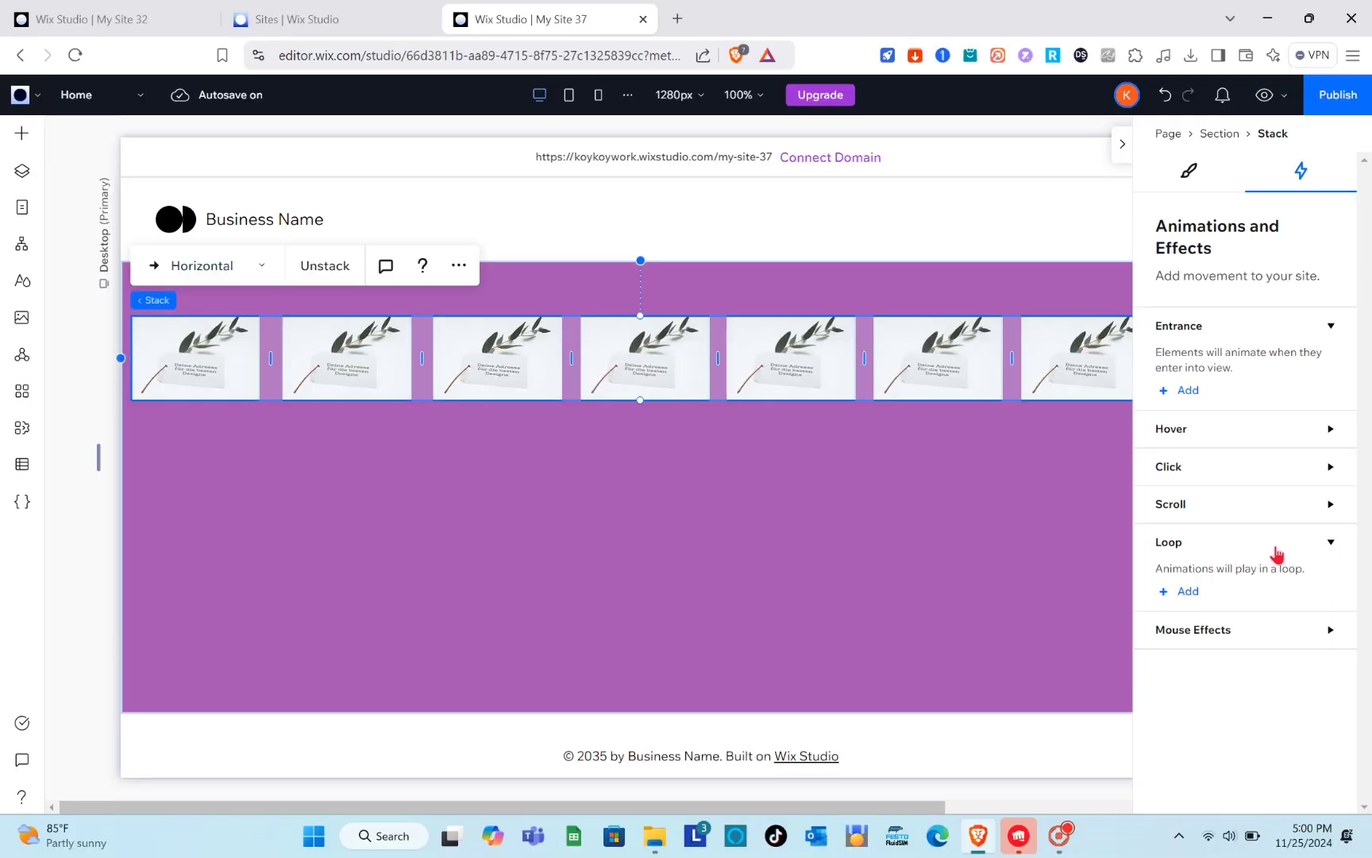
click(1182, 592)
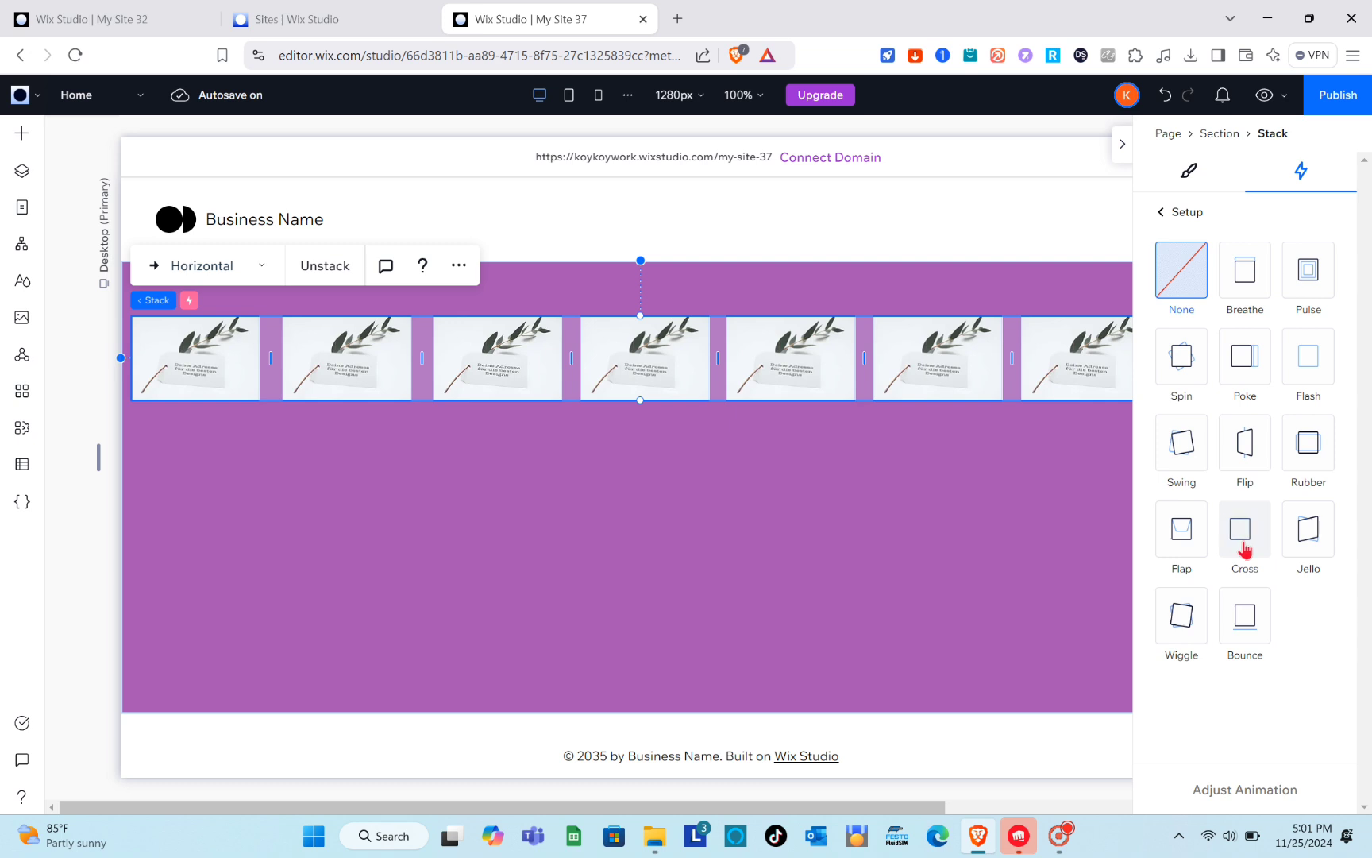
click(1245, 549)
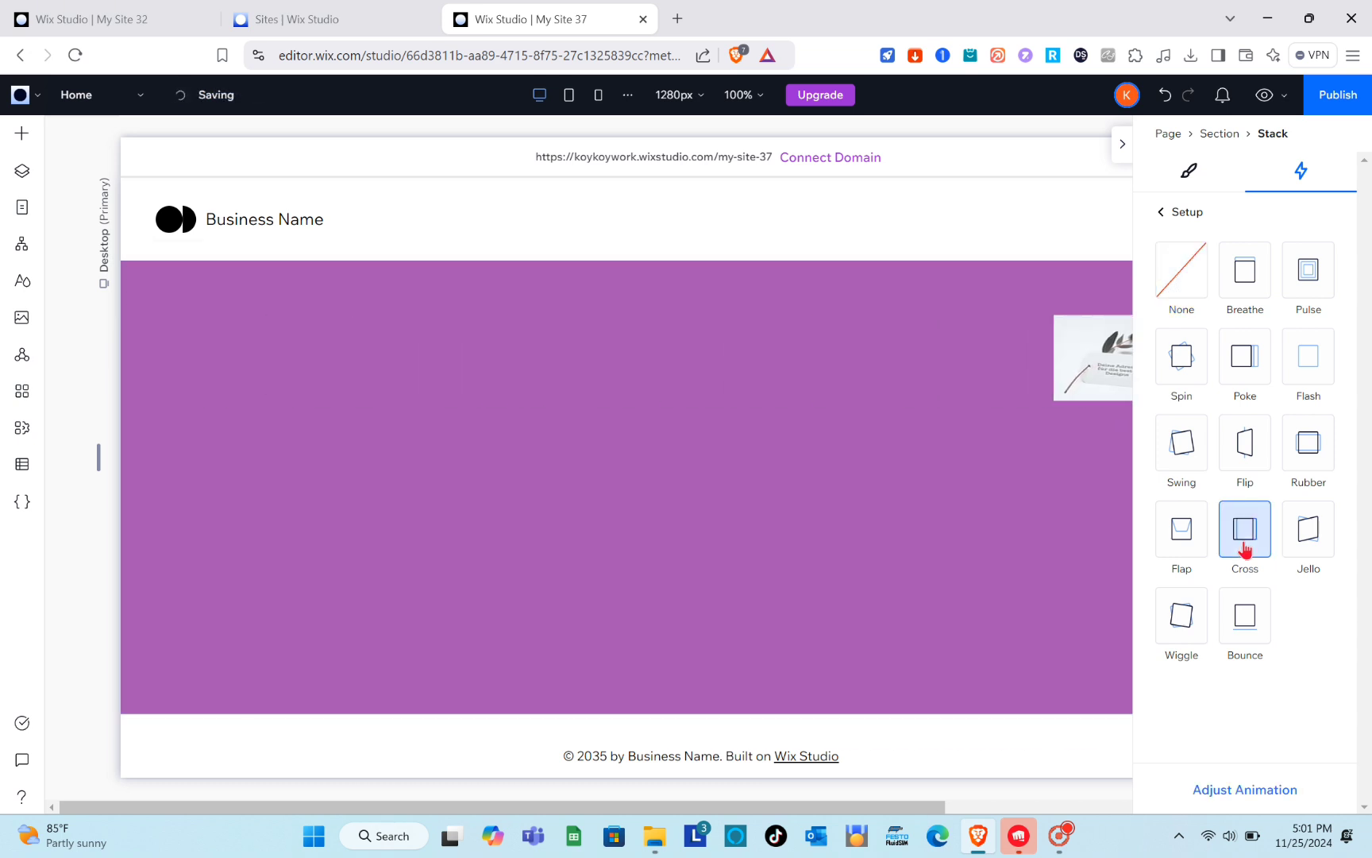
click(1122, 143)
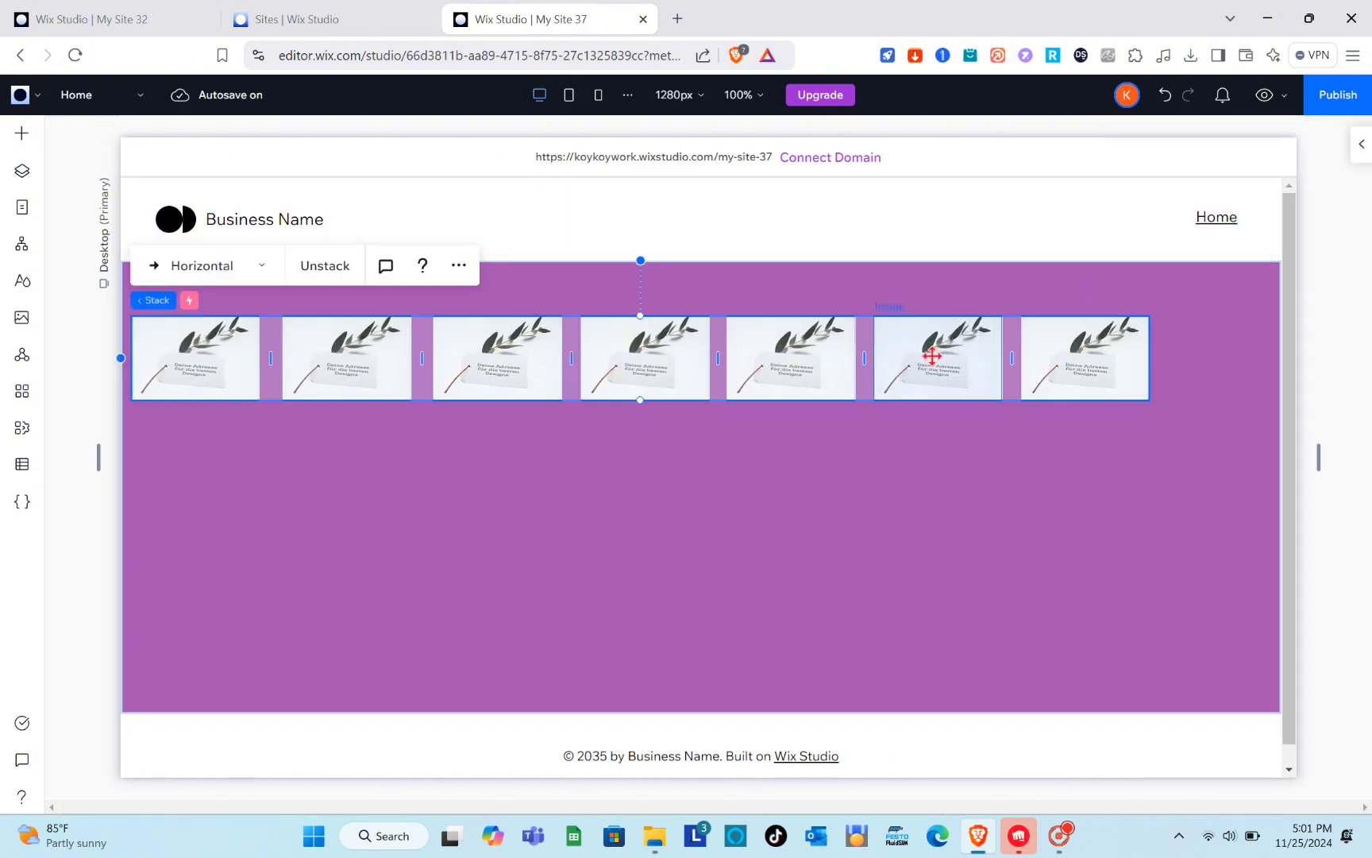
click(983, 487)
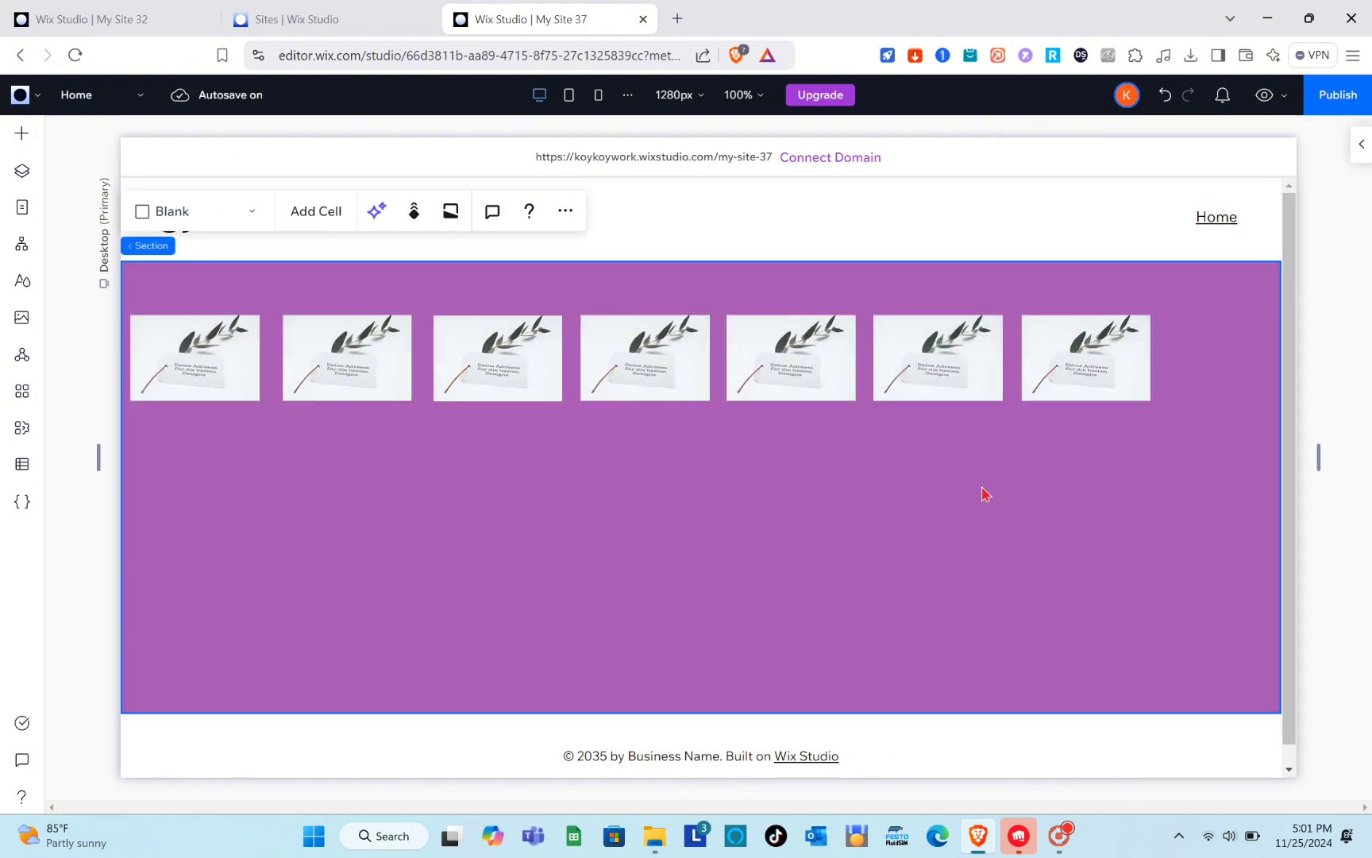
- Duplicate the image stack, shift the original partly past the section's left edge, and place the copy directly after it, level with the row
click(861, 342)
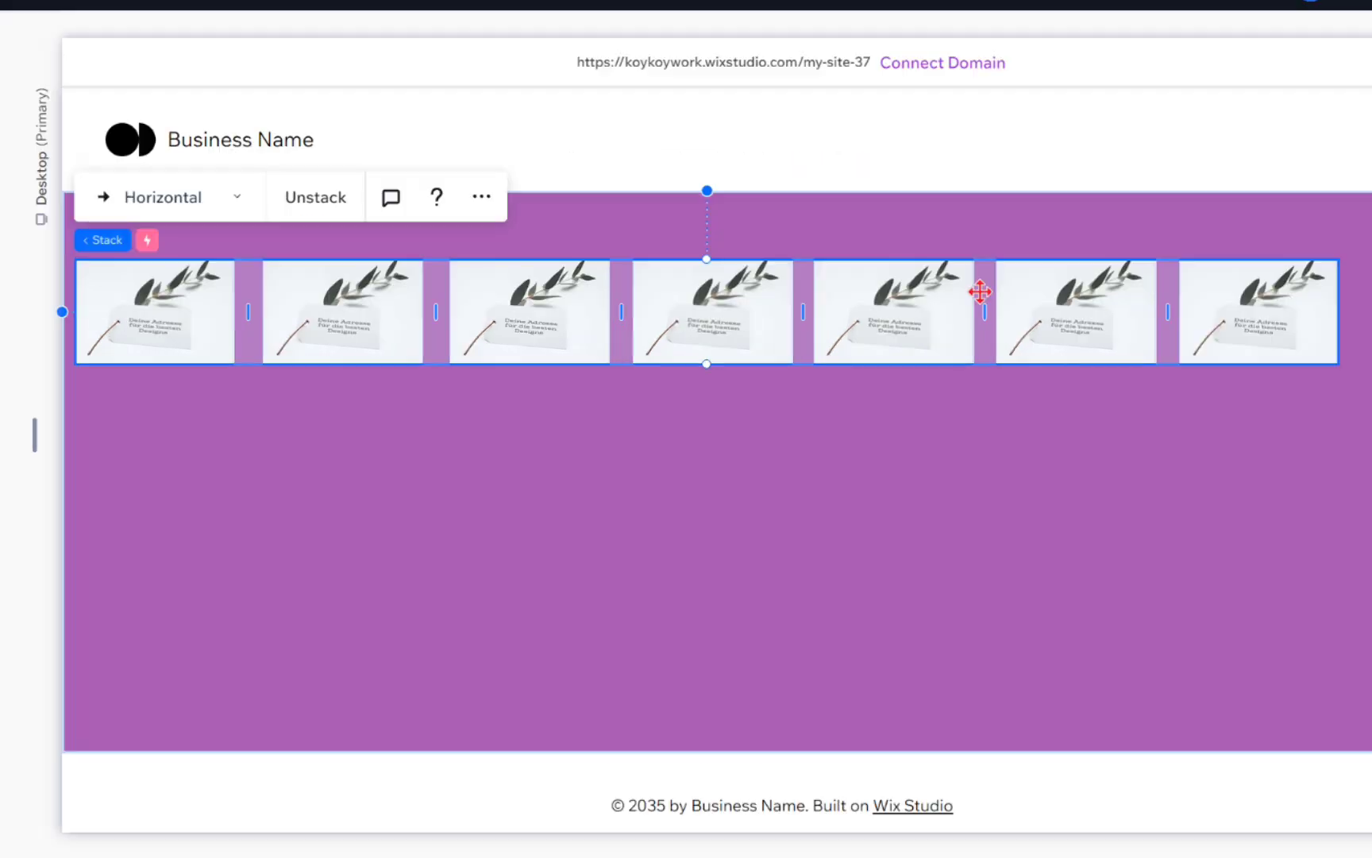
drag(861, 342, 657, 367)
drag(728, 324, 790, 593)
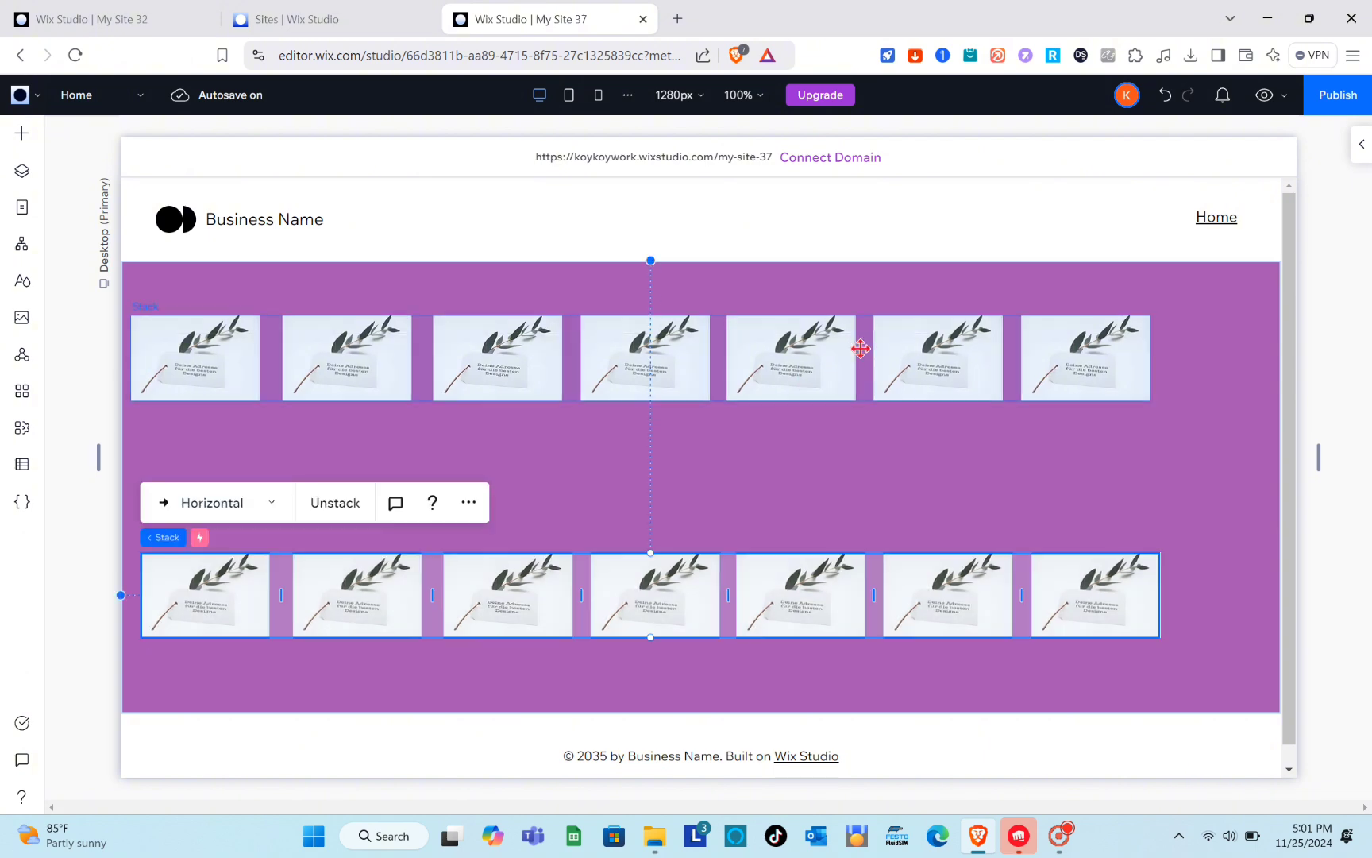
drag(860, 347, 409, 346)
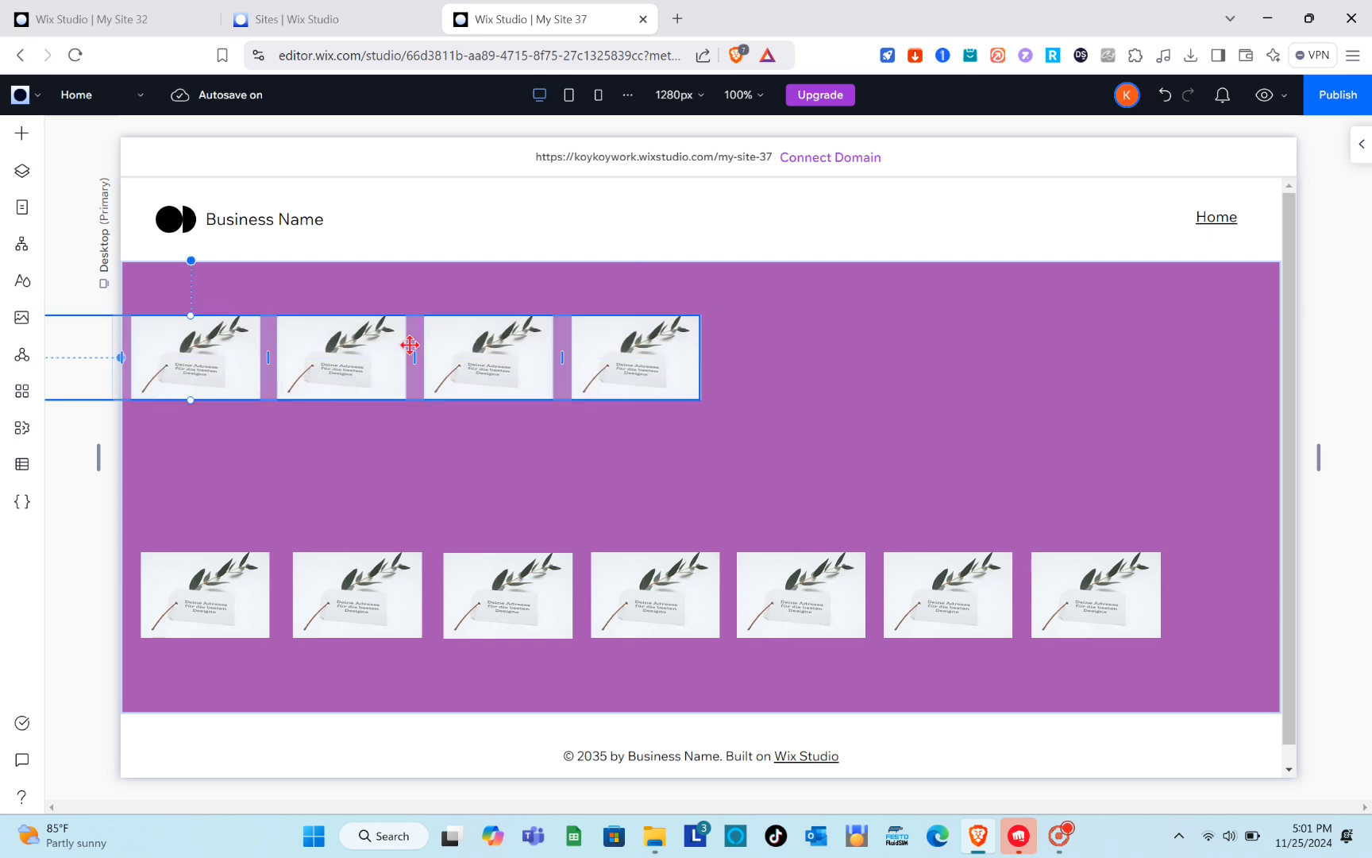
drag(455, 565, 1037, 334)
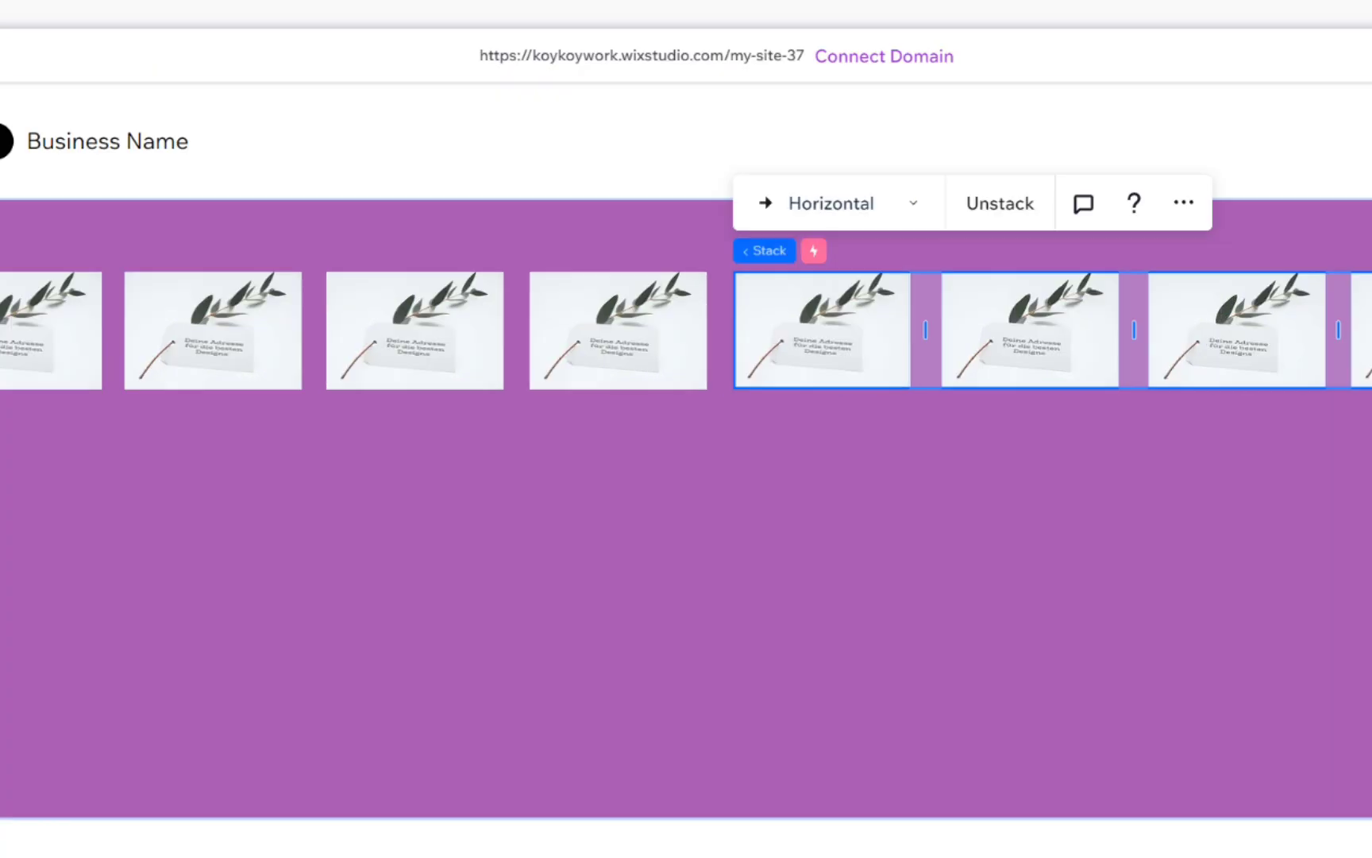
- Preview the page to check how the two image stacks scroll, and return to editing without publishing
click(1269, 99)
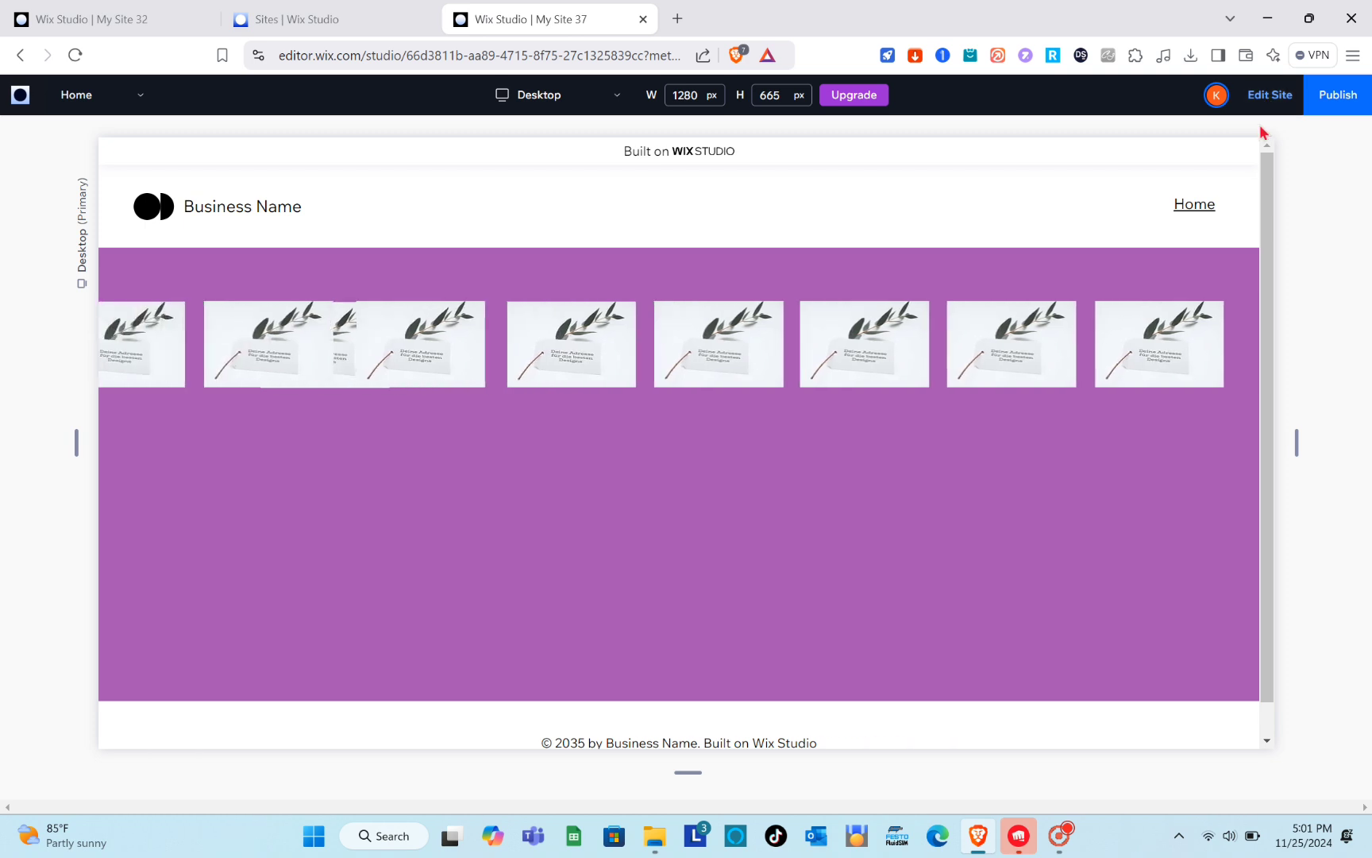
click(1268, 96)
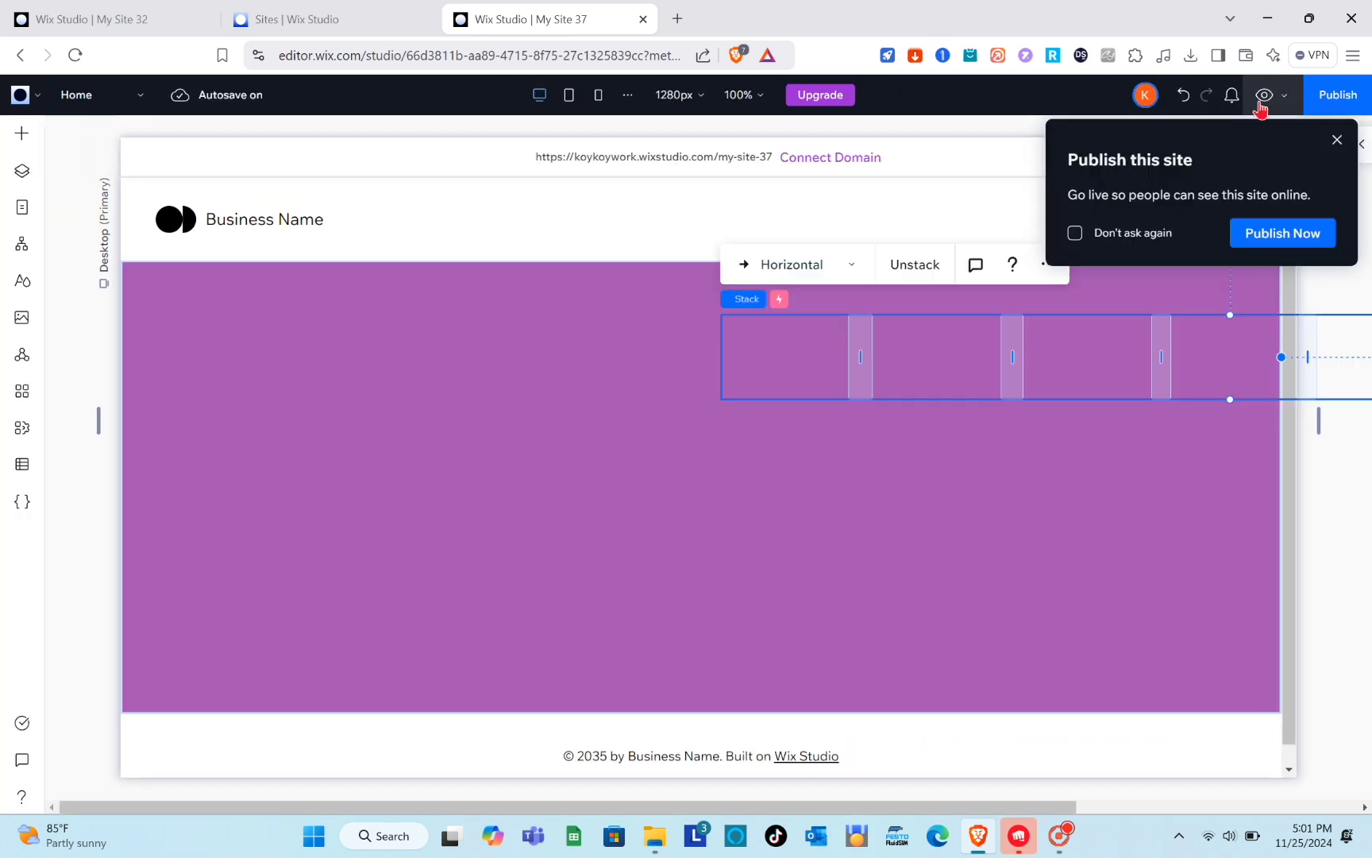
click(1337, 142)
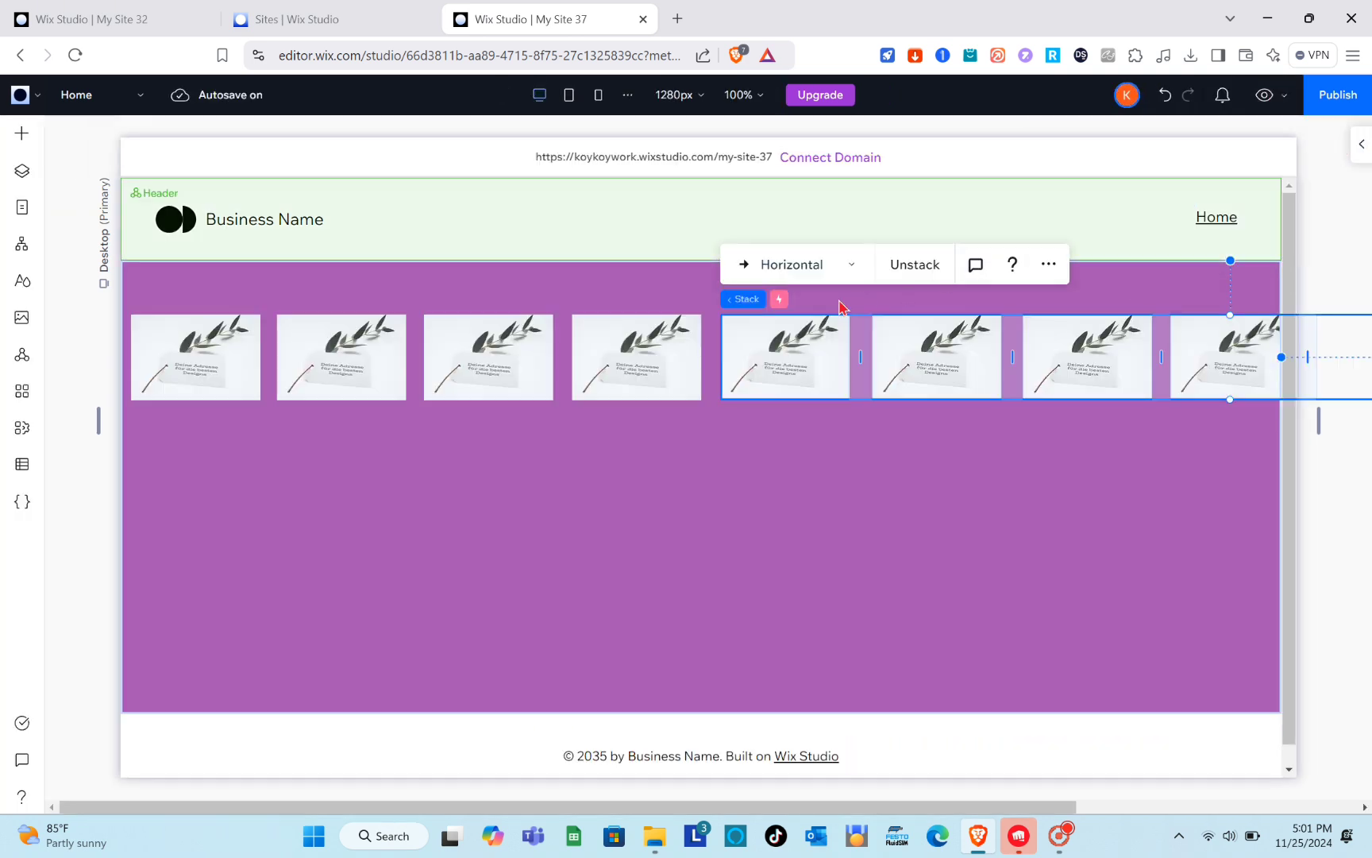
- Move both image stacks down to the middle of the purple section, keeping them level with each other
drag(604, 360, 604, 508)
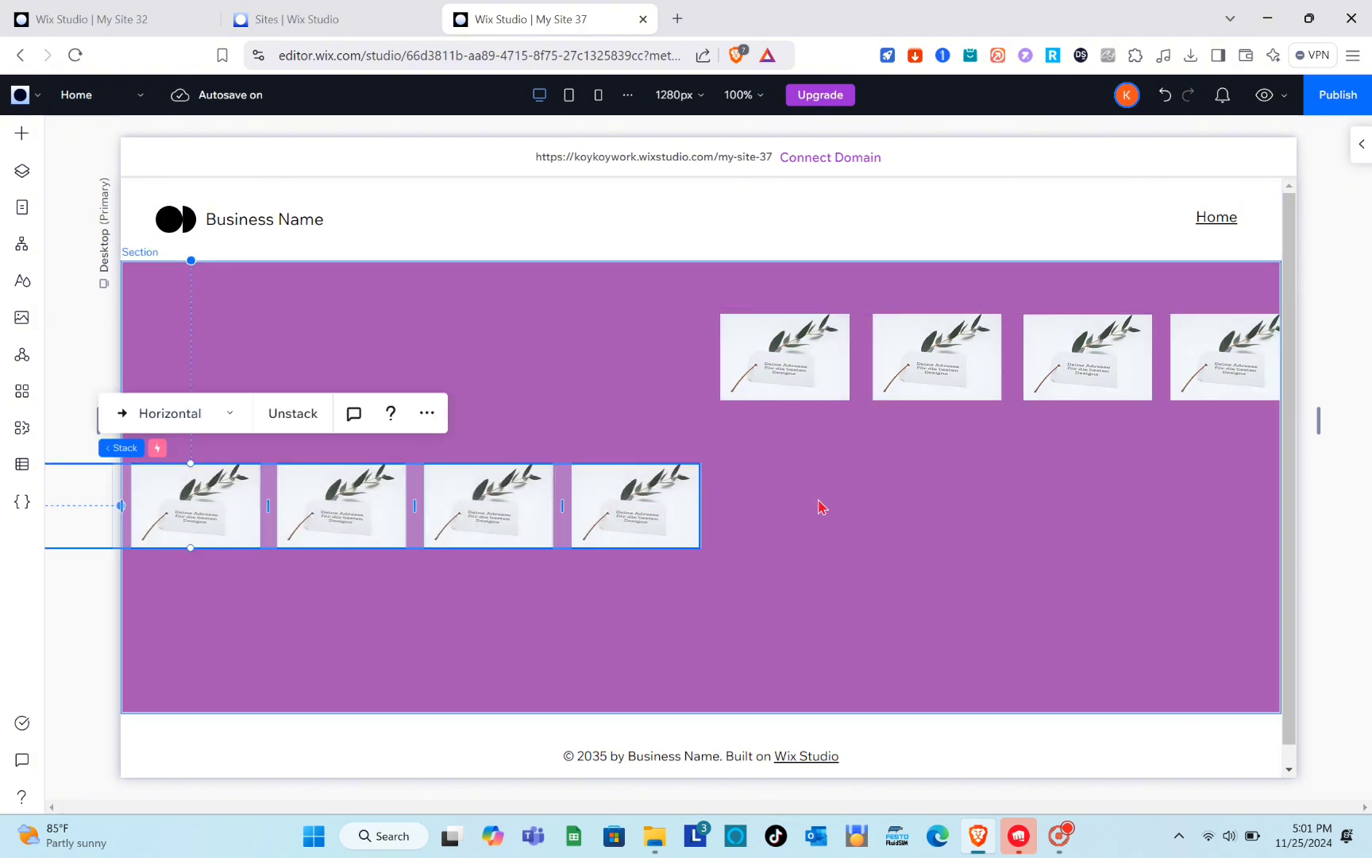
drag(804, 357, 804, 494)
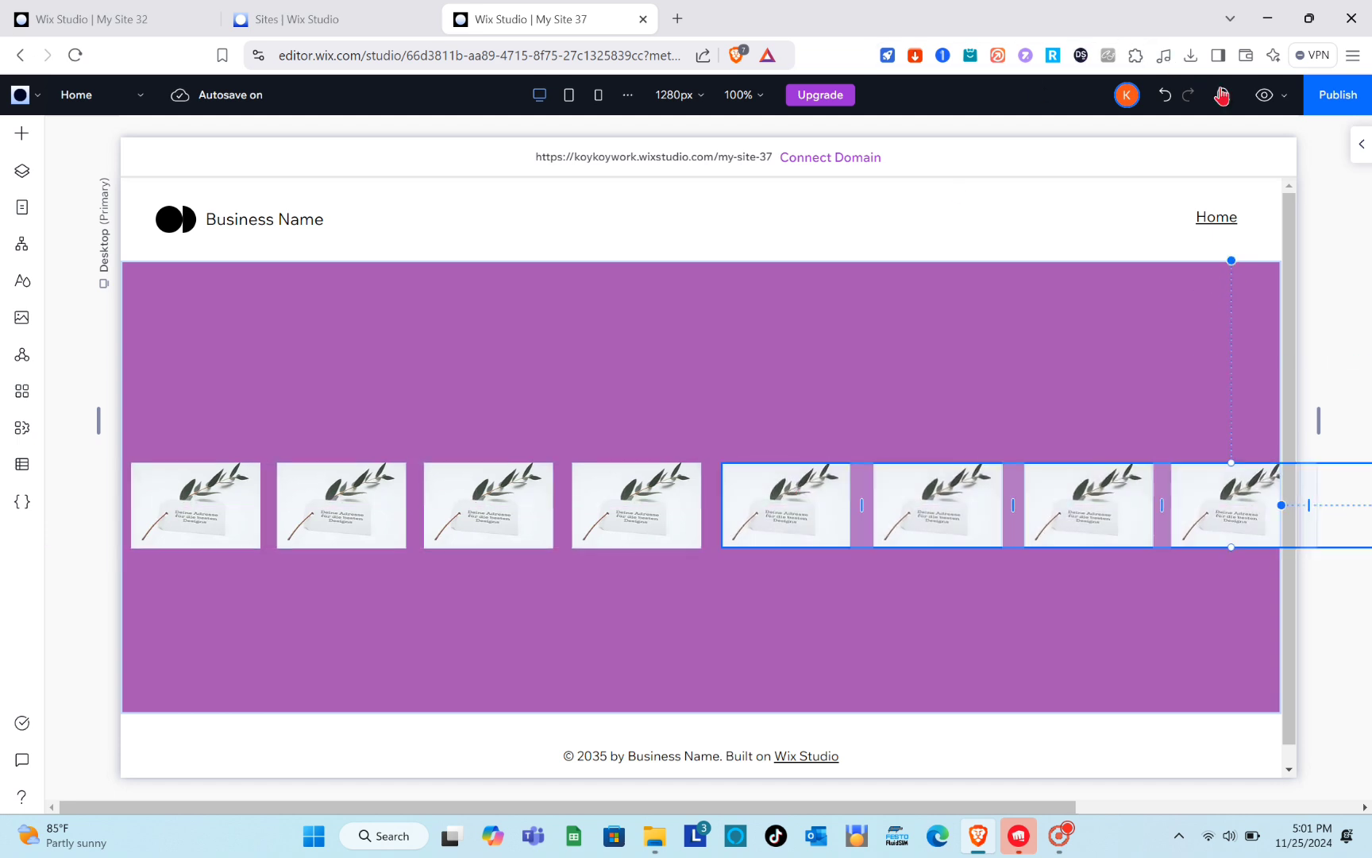
- Preview the page again to check the loop of the lowered image stacks, and return to editing without publishing
click(1262, 95)
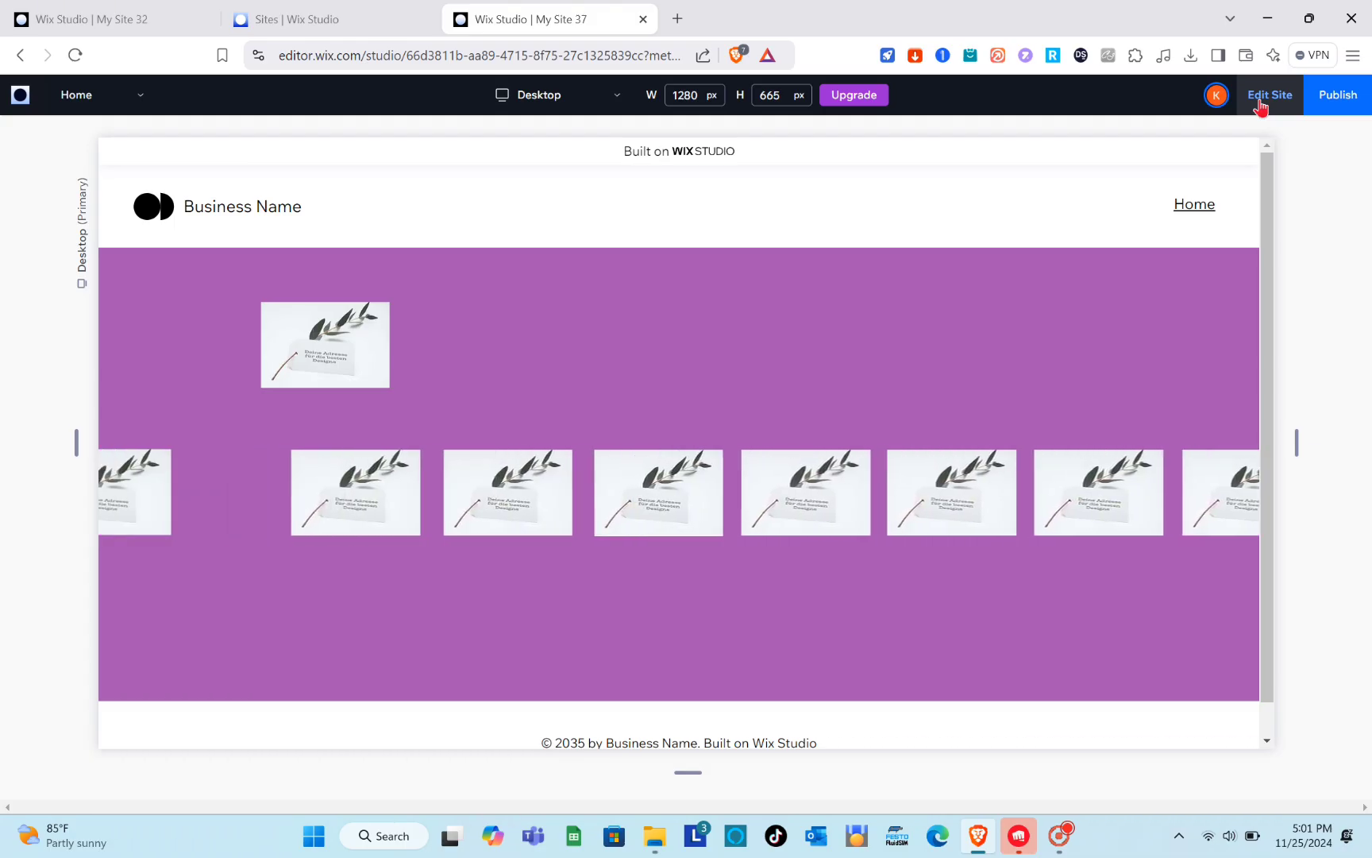
click(1269, 94)
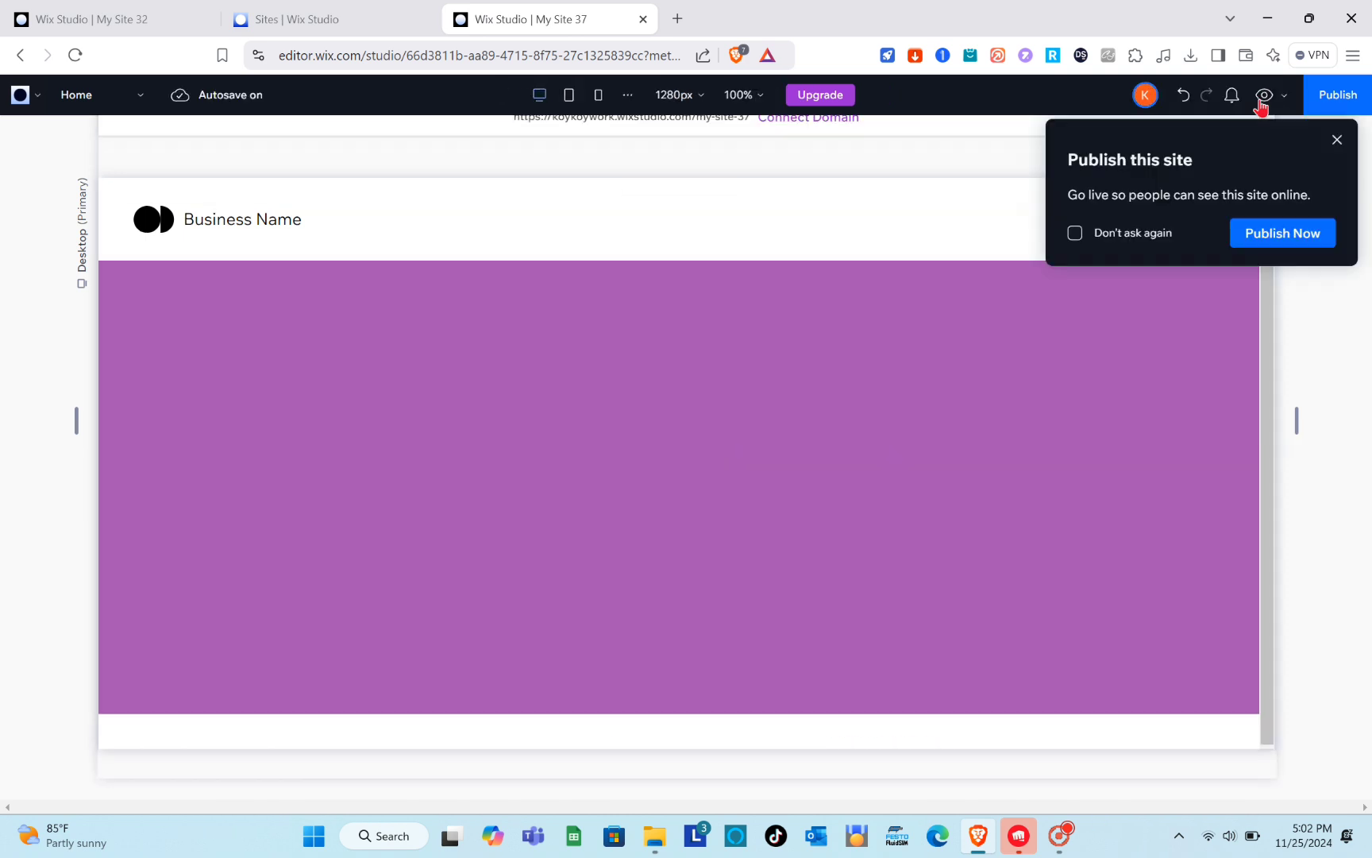
click(1337, 141)
click(1268, 94)
click(251, 372)
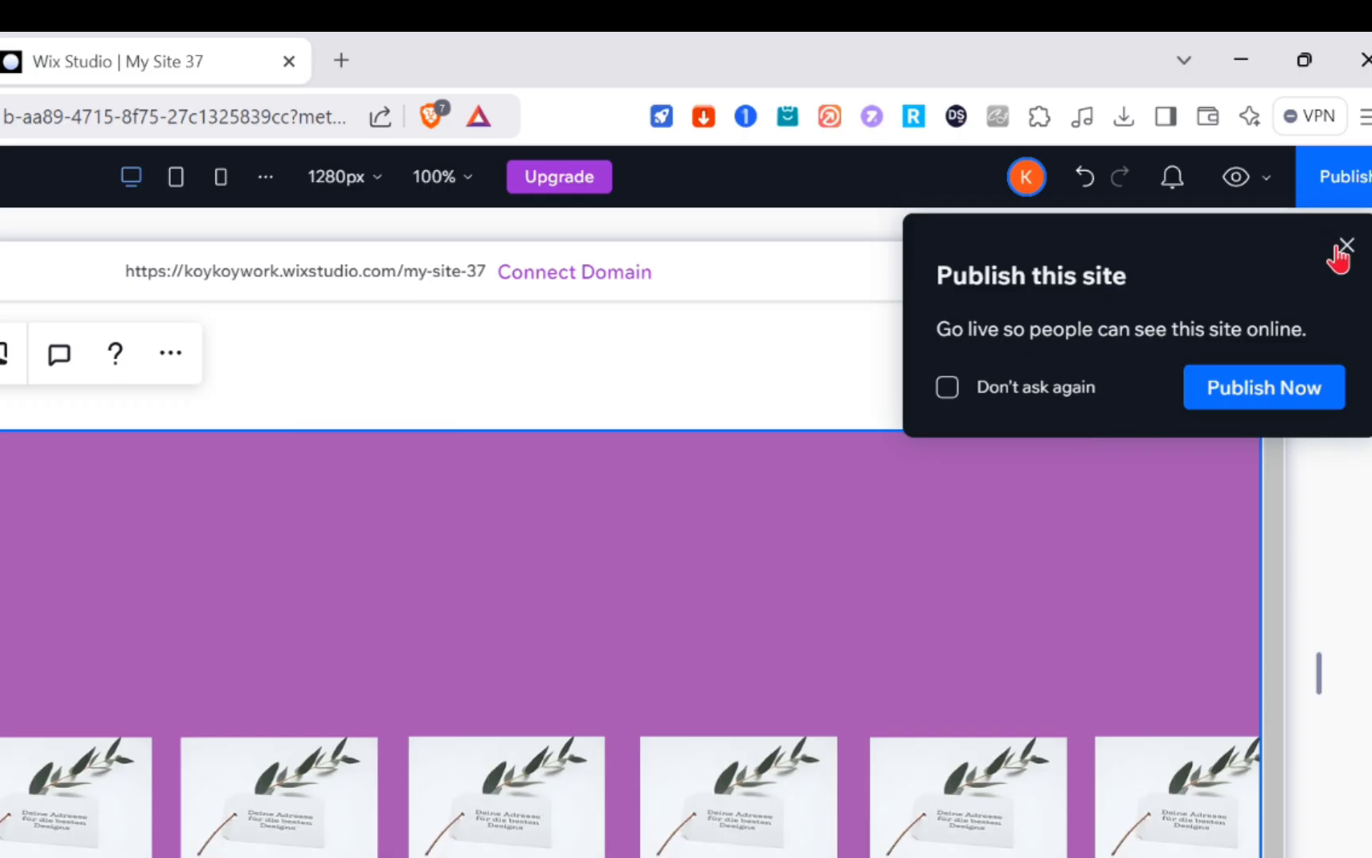
click(1337, 140)
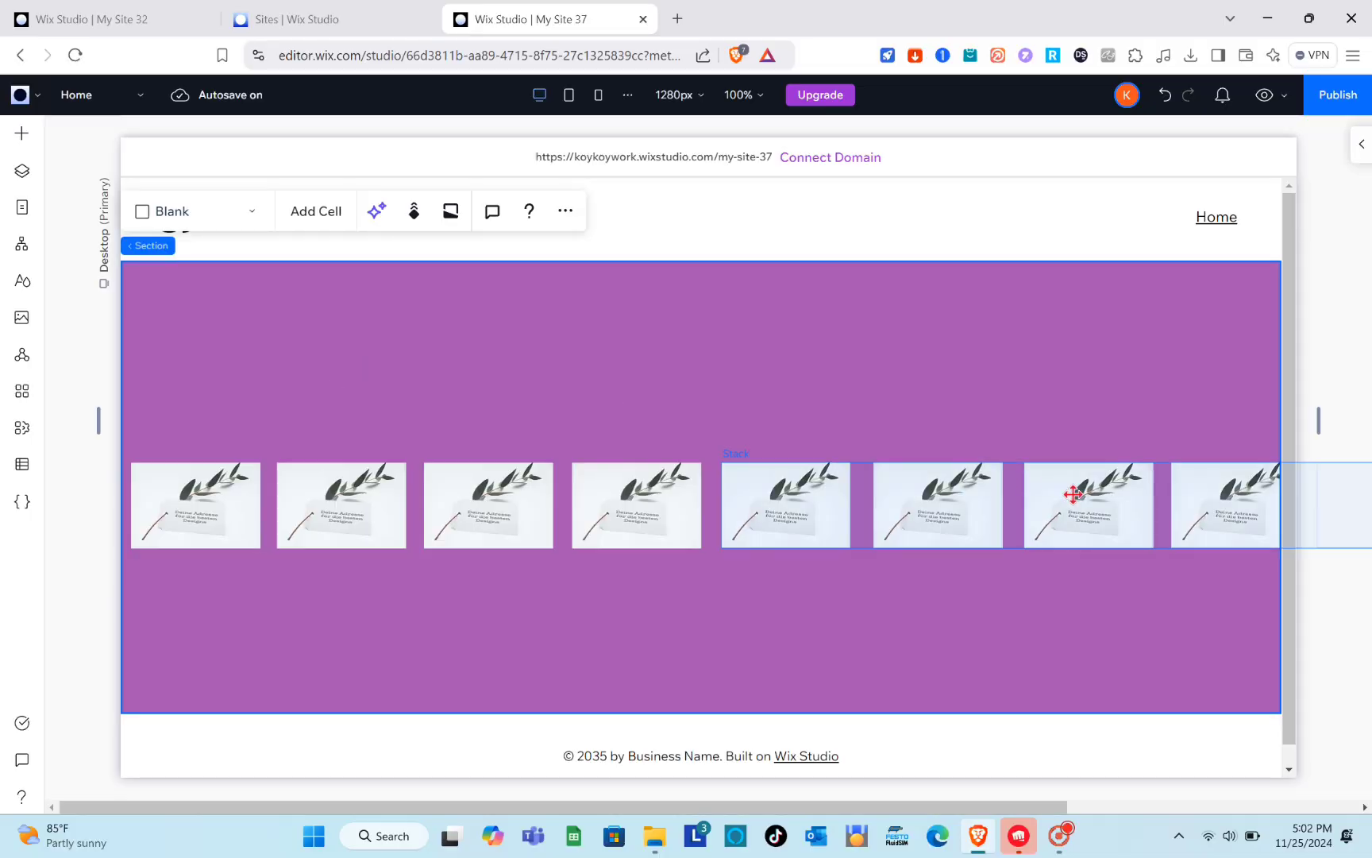
- Add a title element to the purple section and set its text to "Follow Us"
click(19, 138)
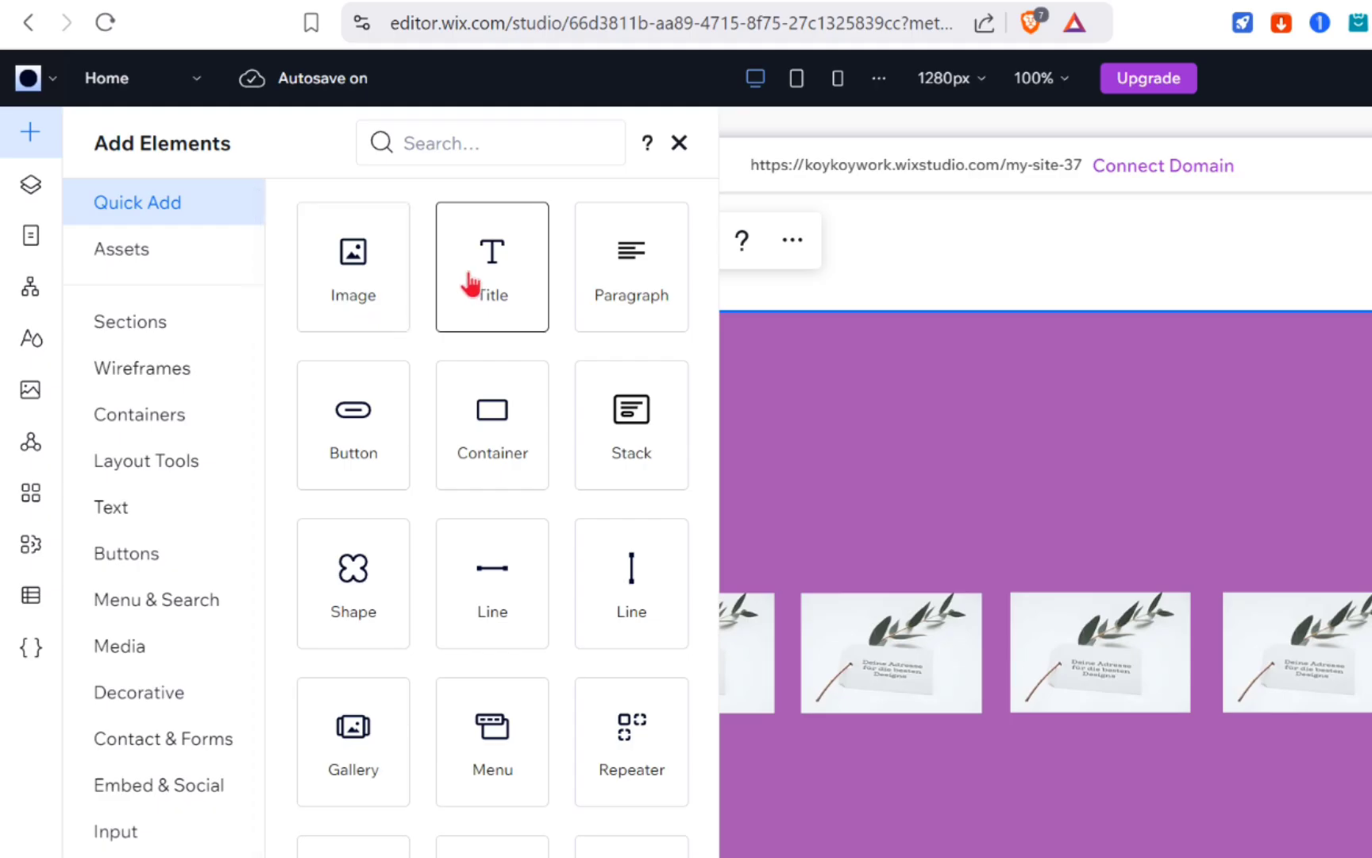
click(470, 283)
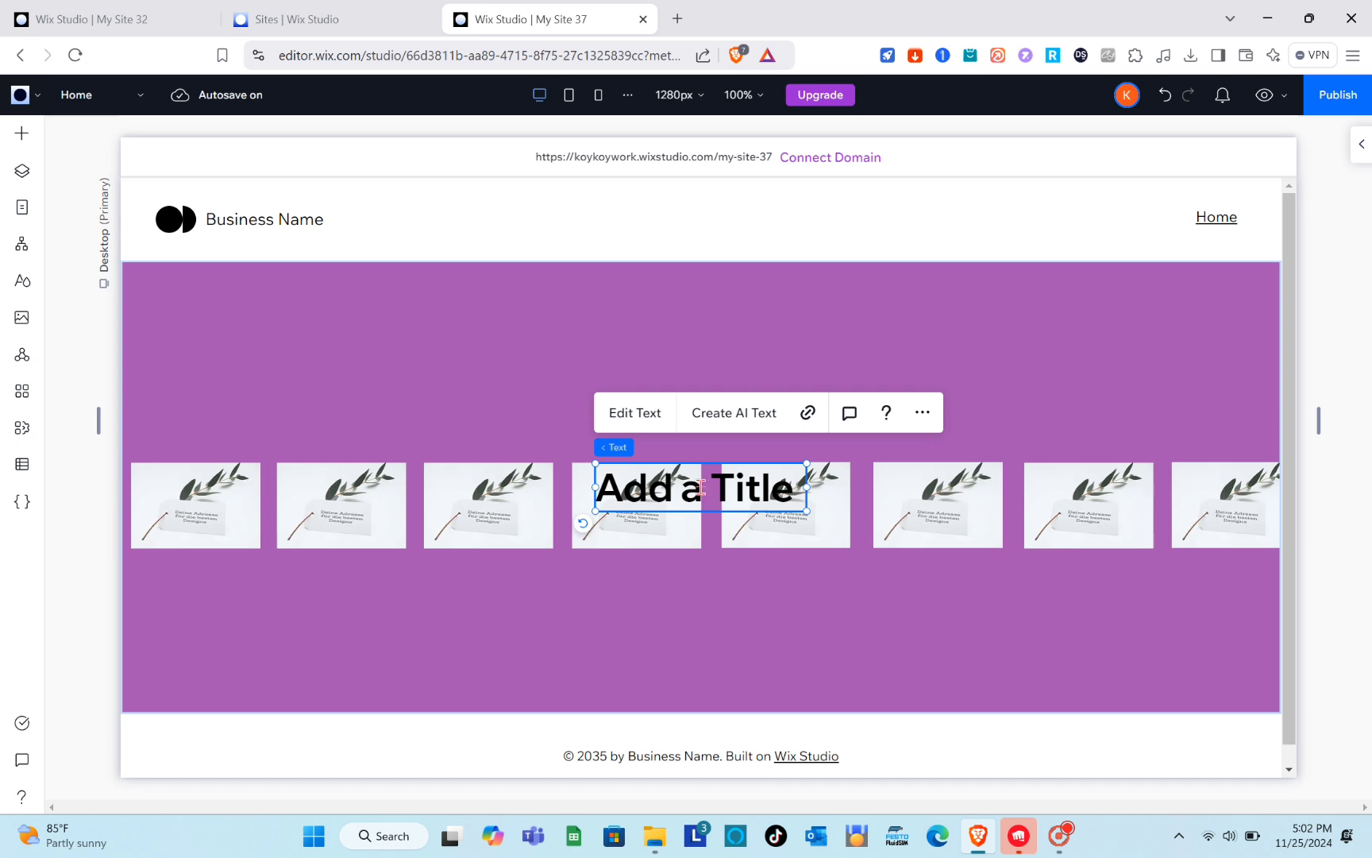
double_click(701, 487)
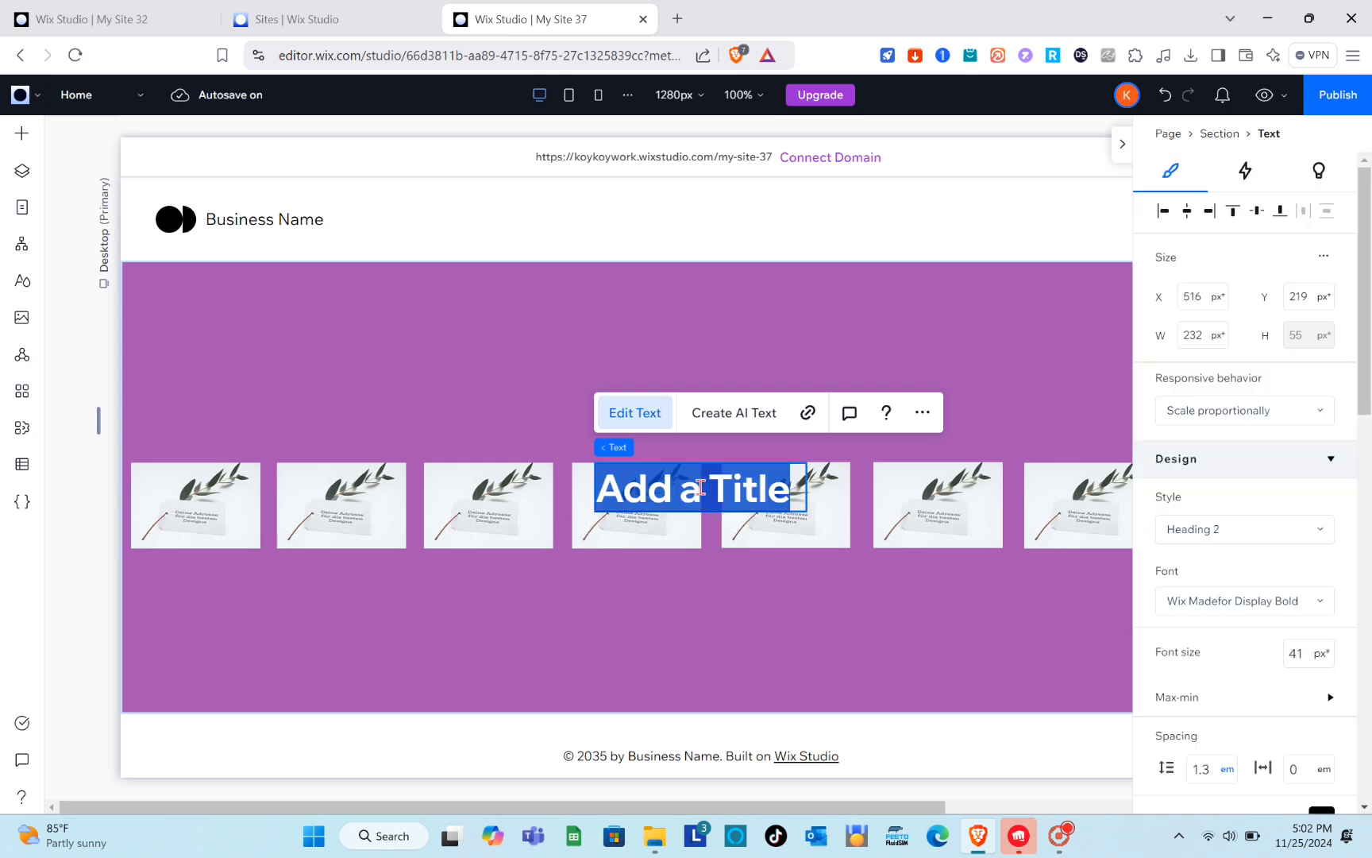
text(Fol)
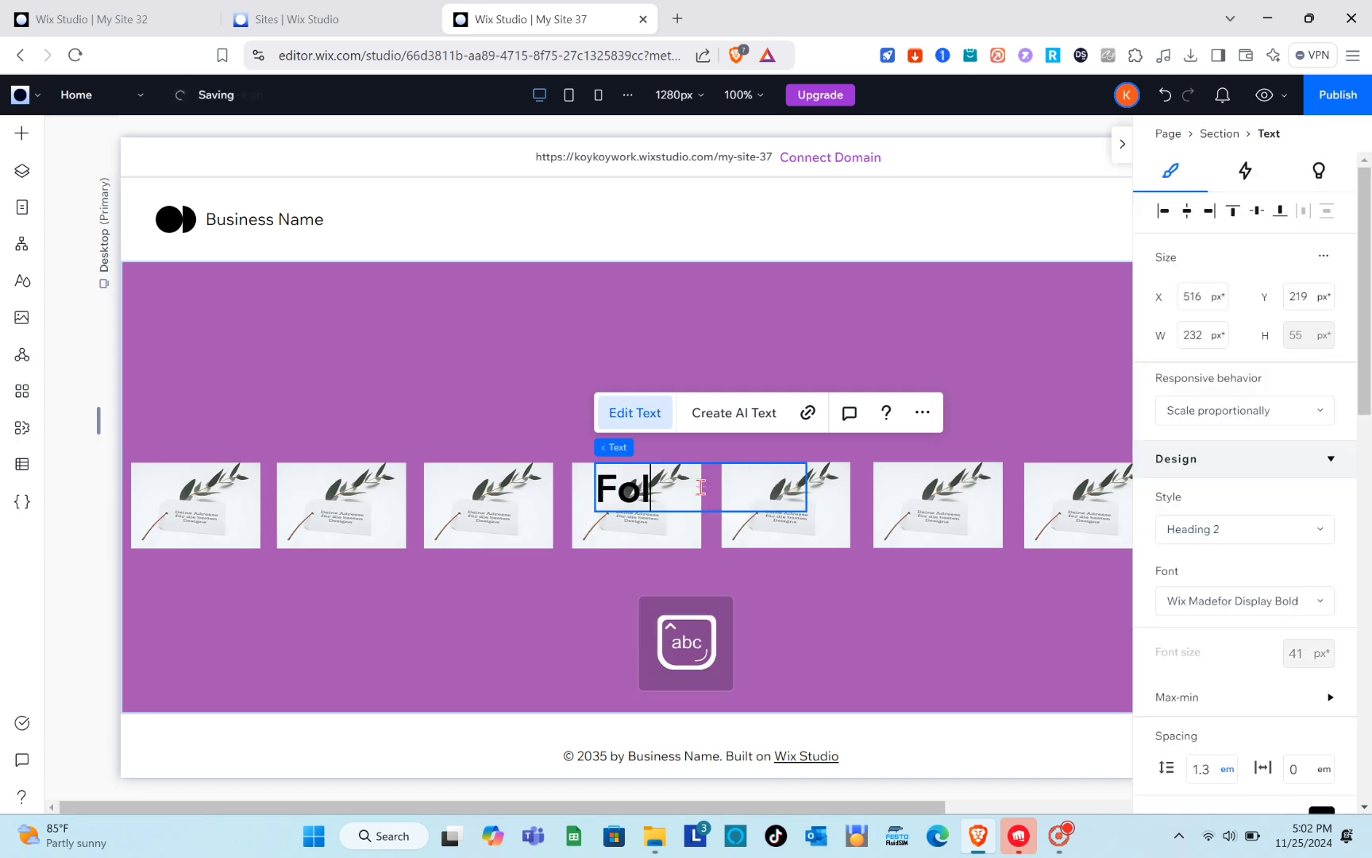
text(low Us)
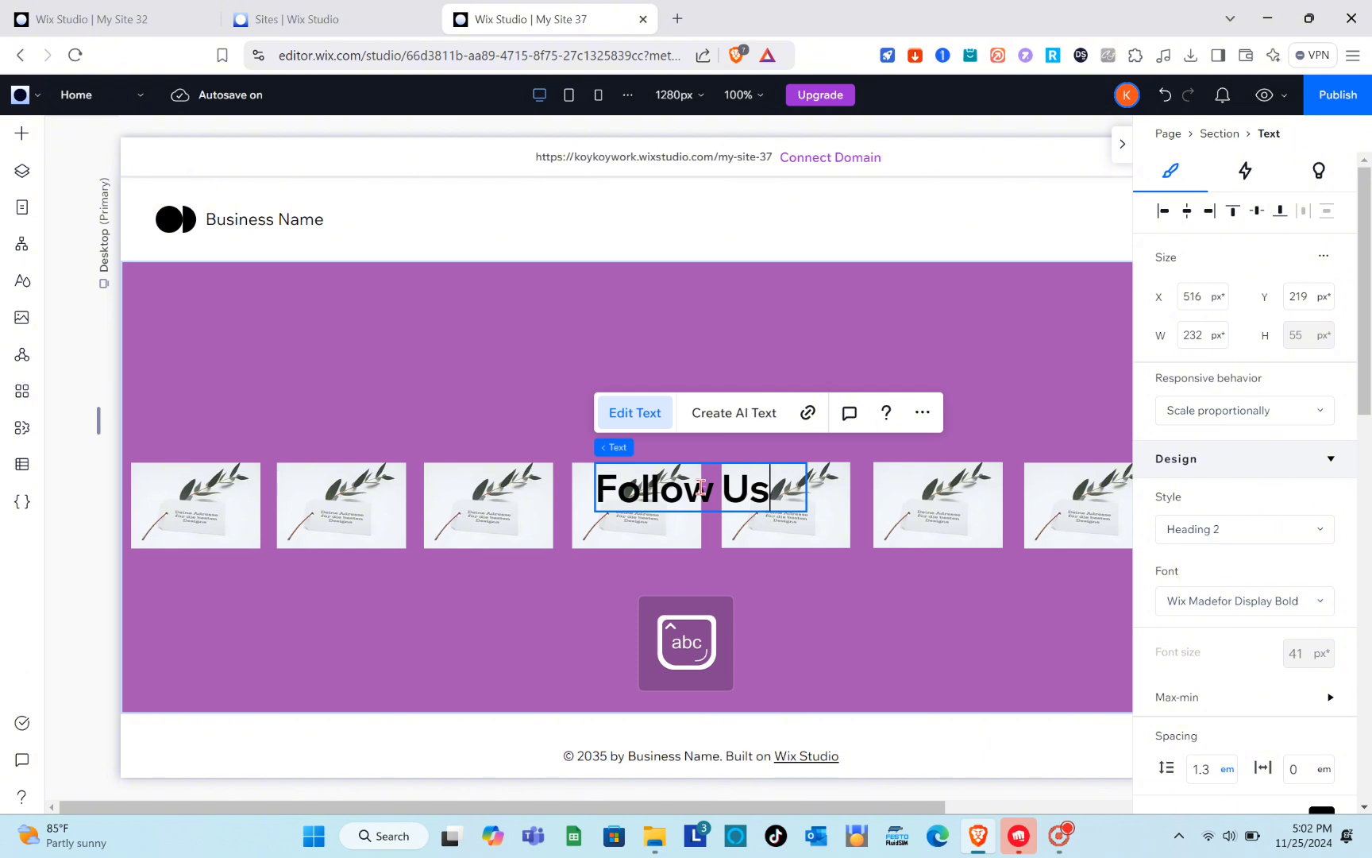
click(826, 586)
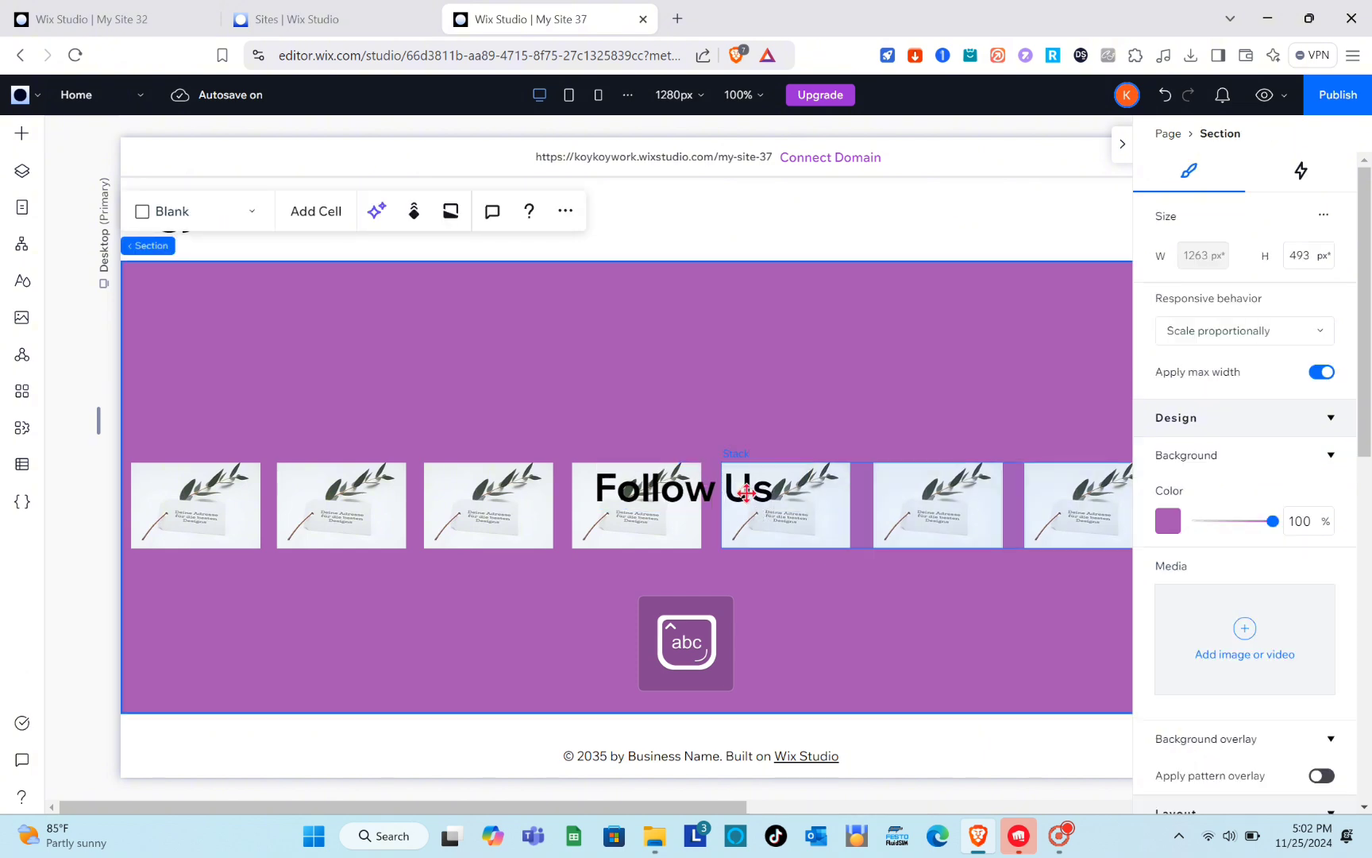
- Move the "Follow Us" title just above the first image, at about X 8 px and Y 145 px
click(683, 487)
drag(683, 487, 281, 427)
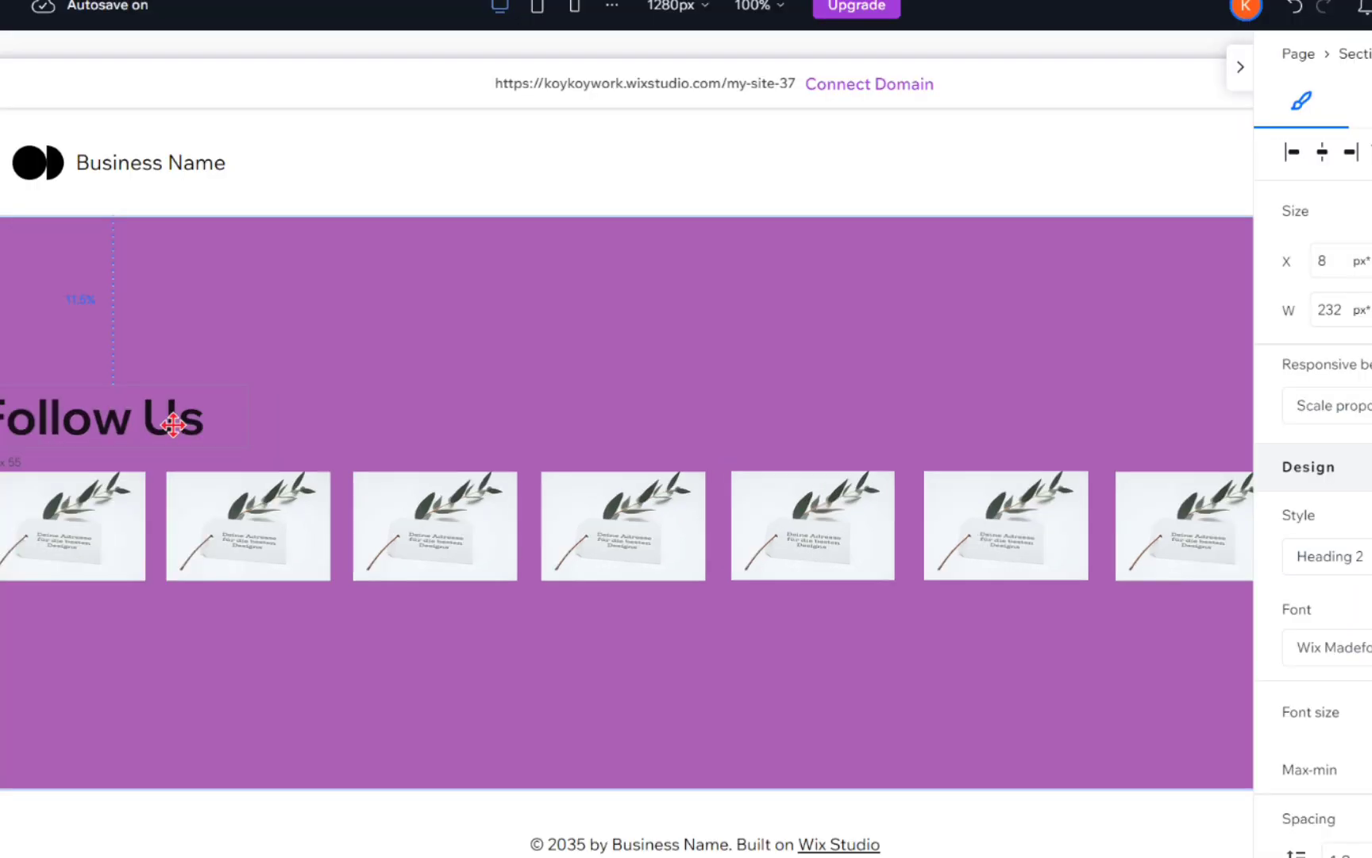
drag(172, 425, 173, 425)
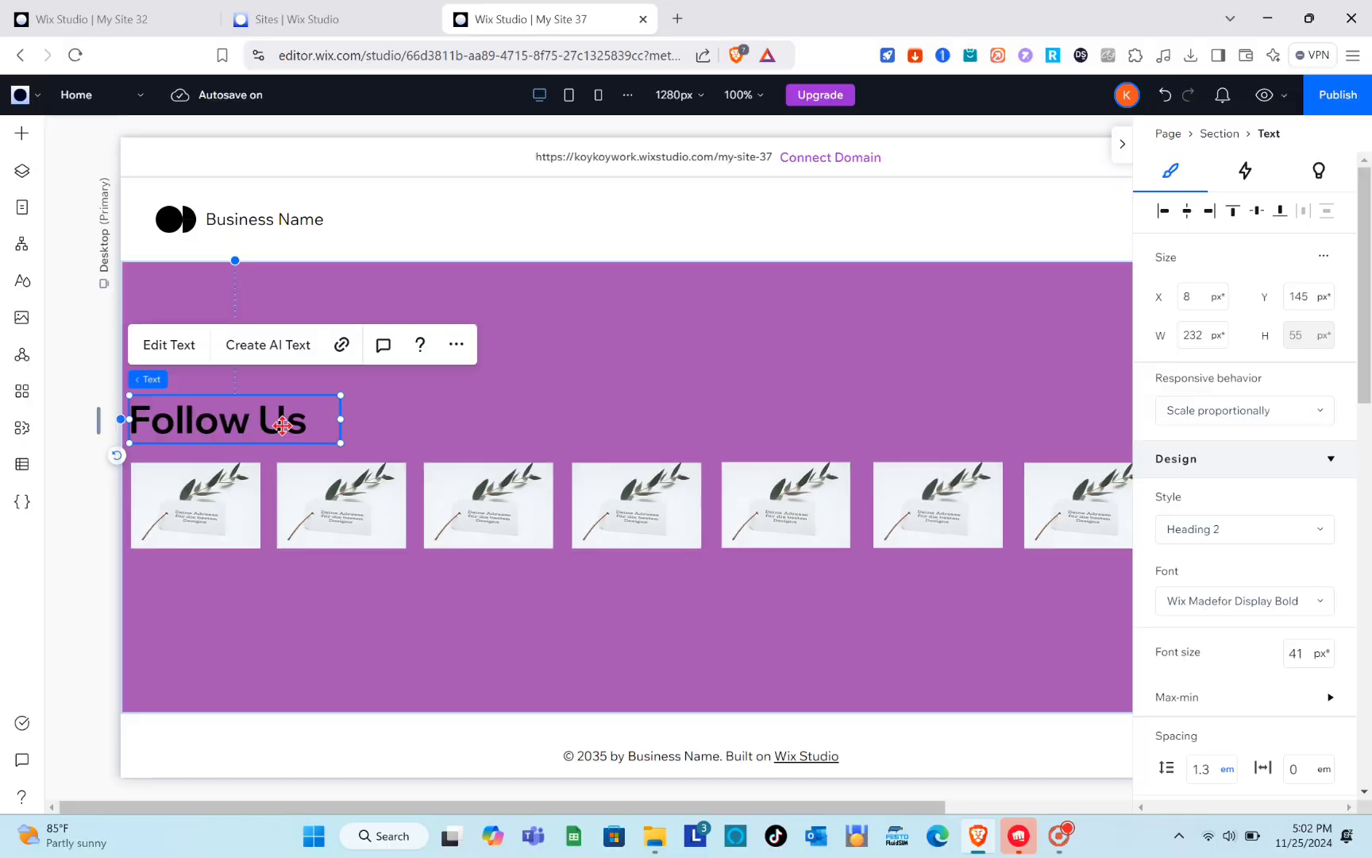
- Set the color of the whole "Follow Us" text to the light grey theme color #F0F0F0
triple_click(172, 425)
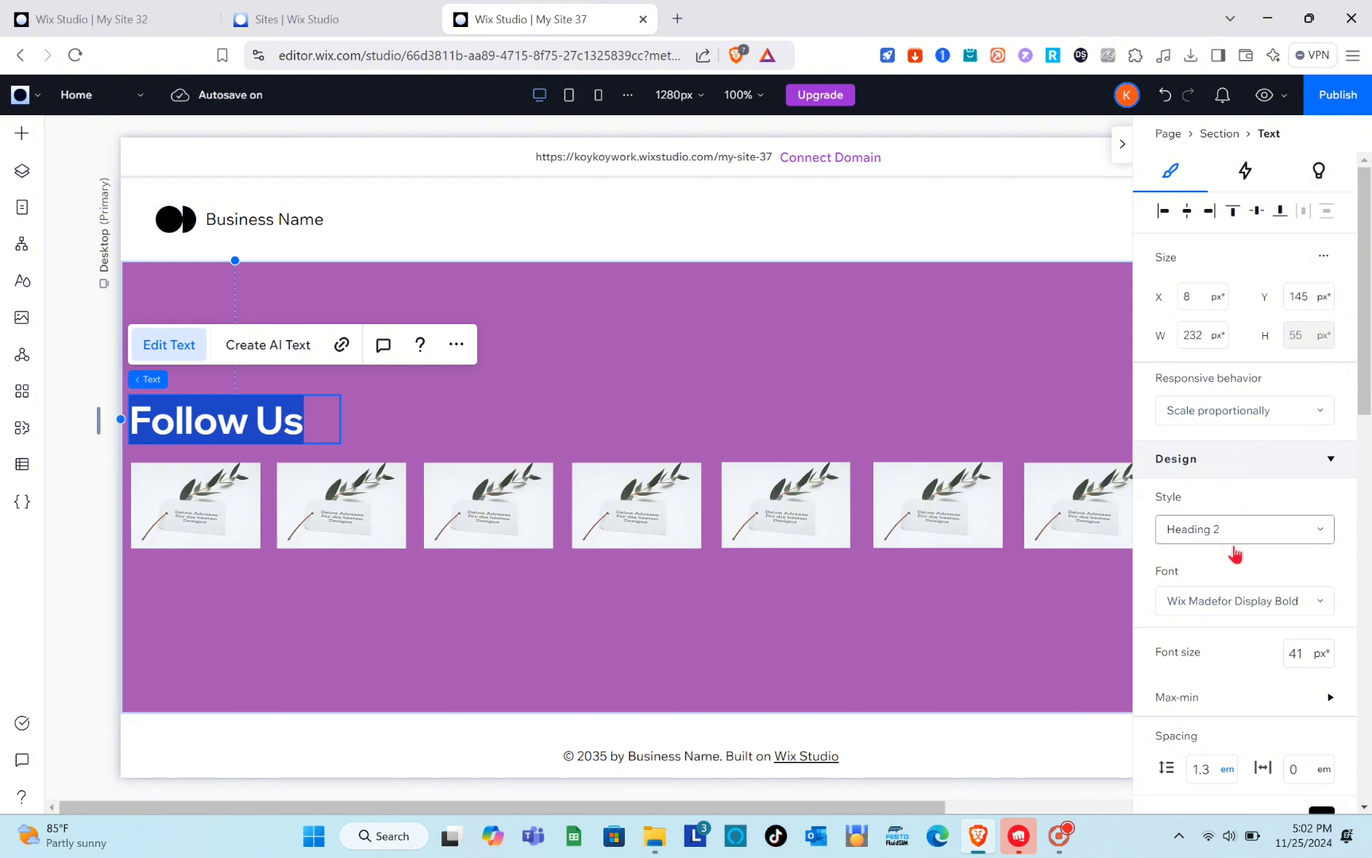
scroll(1235, 553, down, 3)
scroll(1236, 552, down, 3)
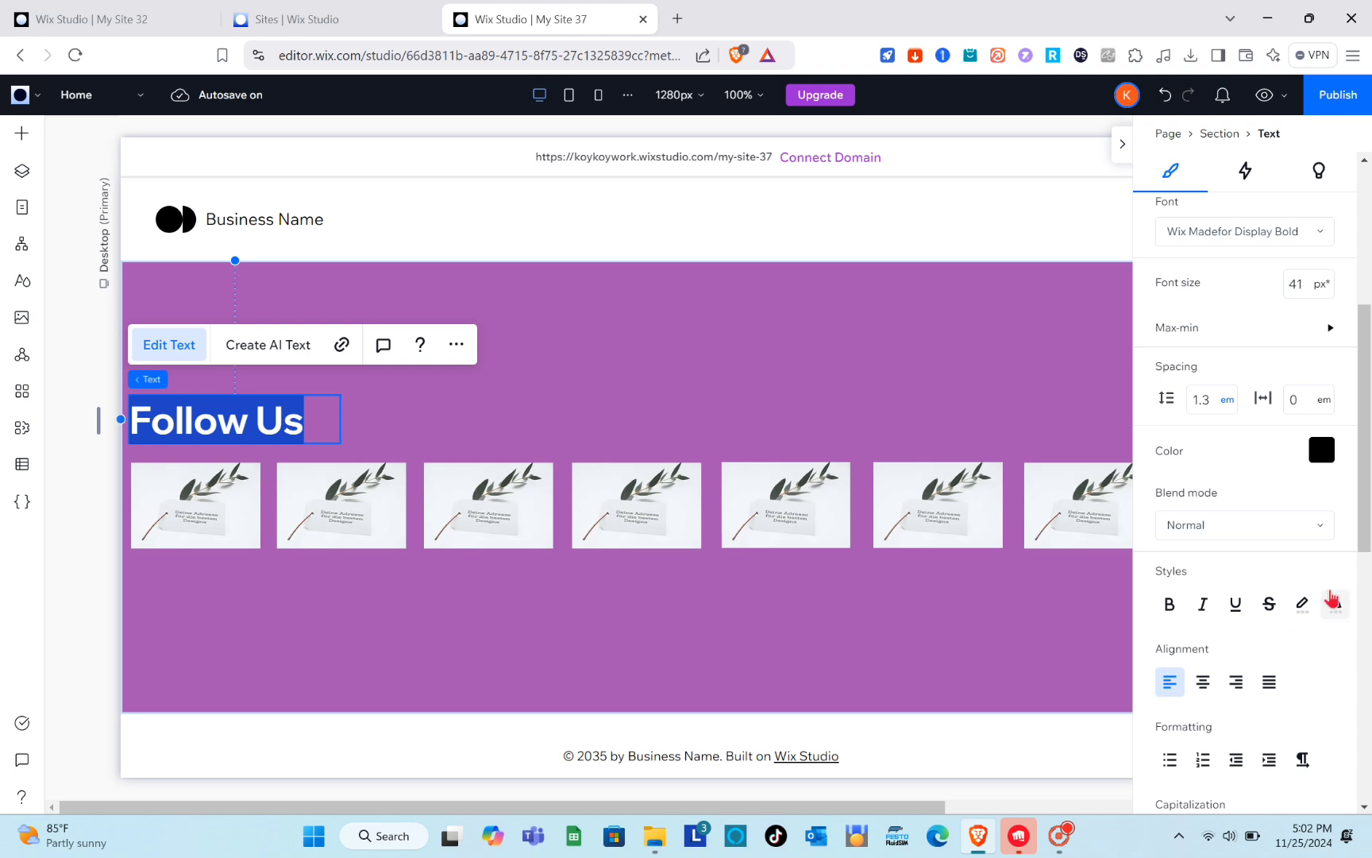
click(1318, 462)
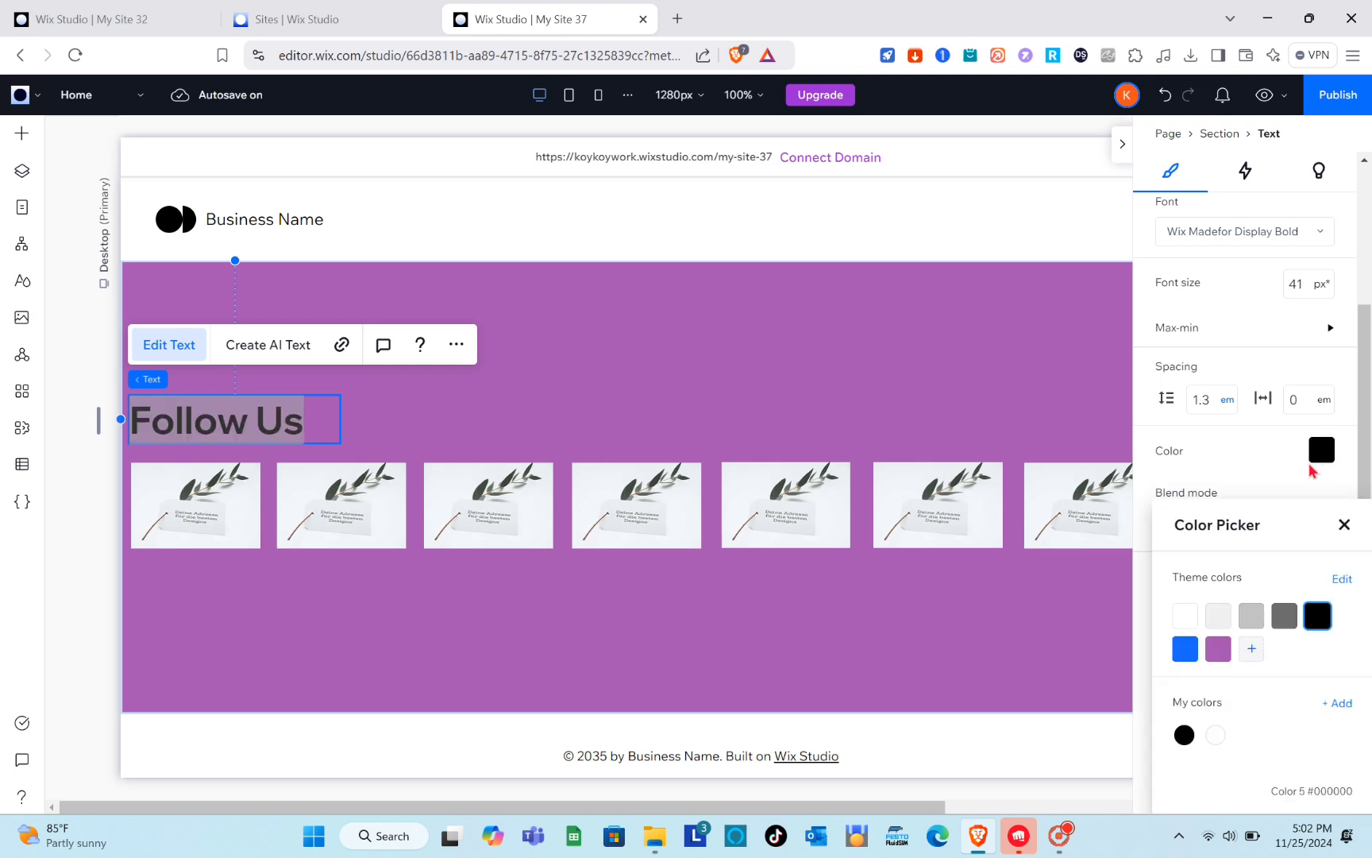
click(1219, 619)
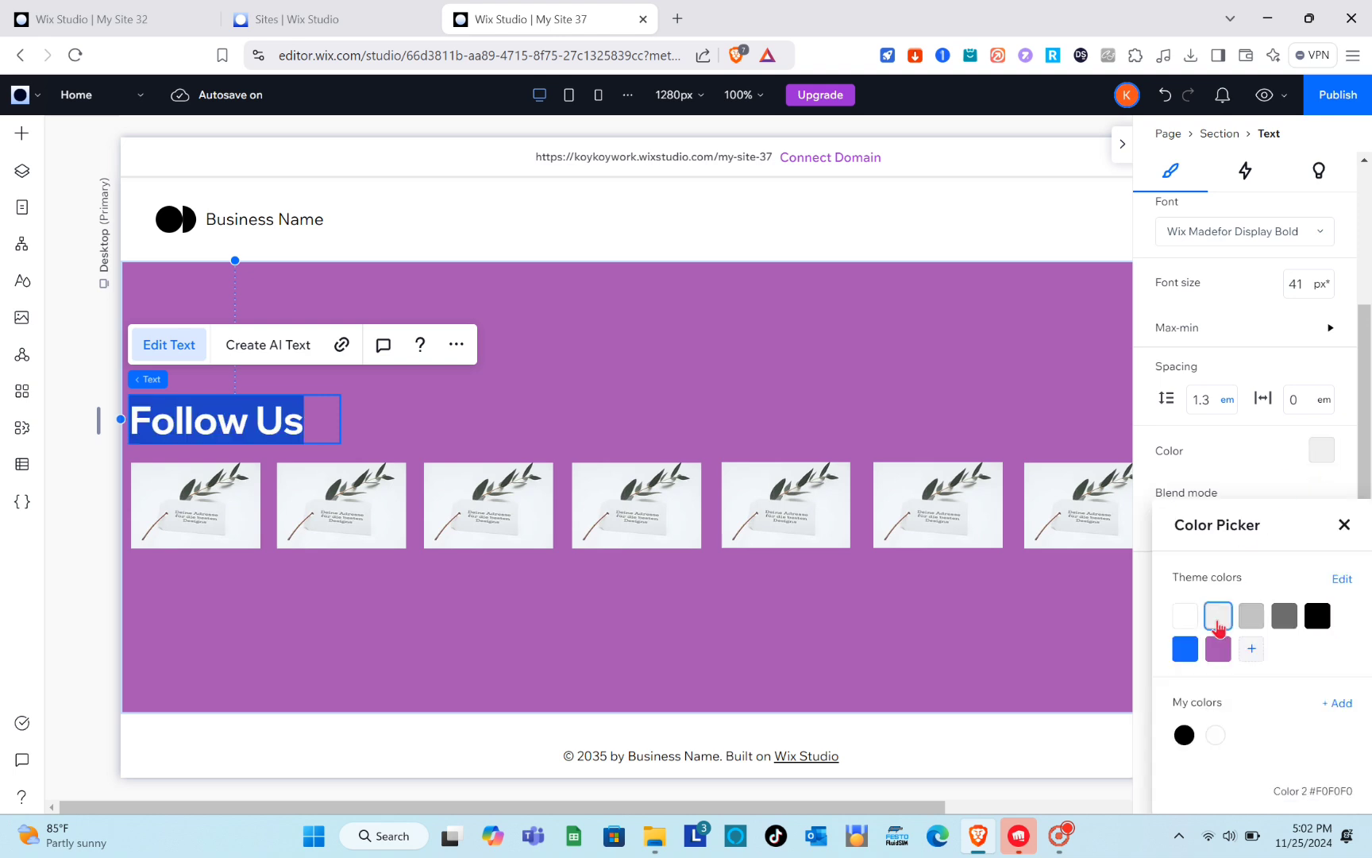
click(1251, 649)
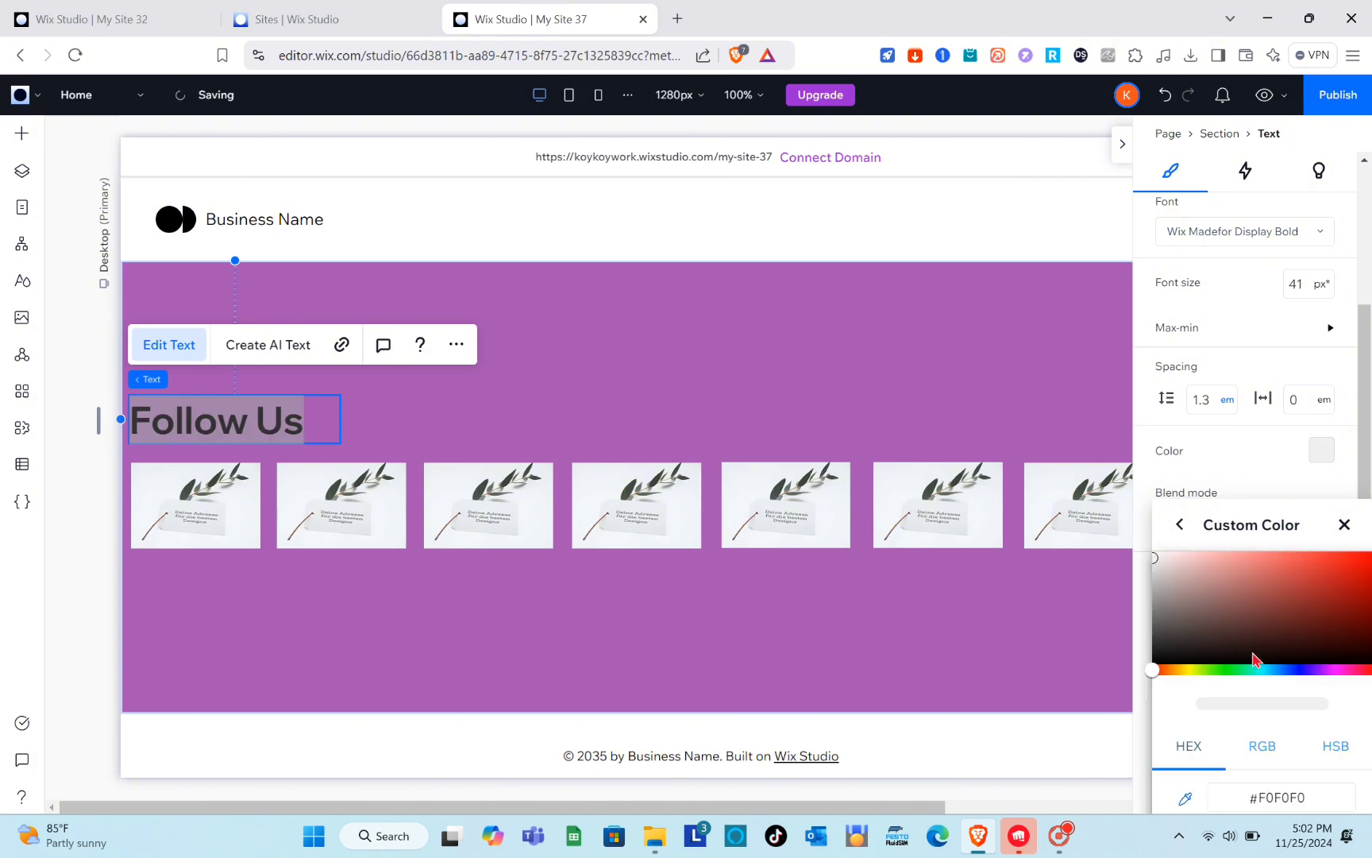
drag(1157, 558, 1245, 580)
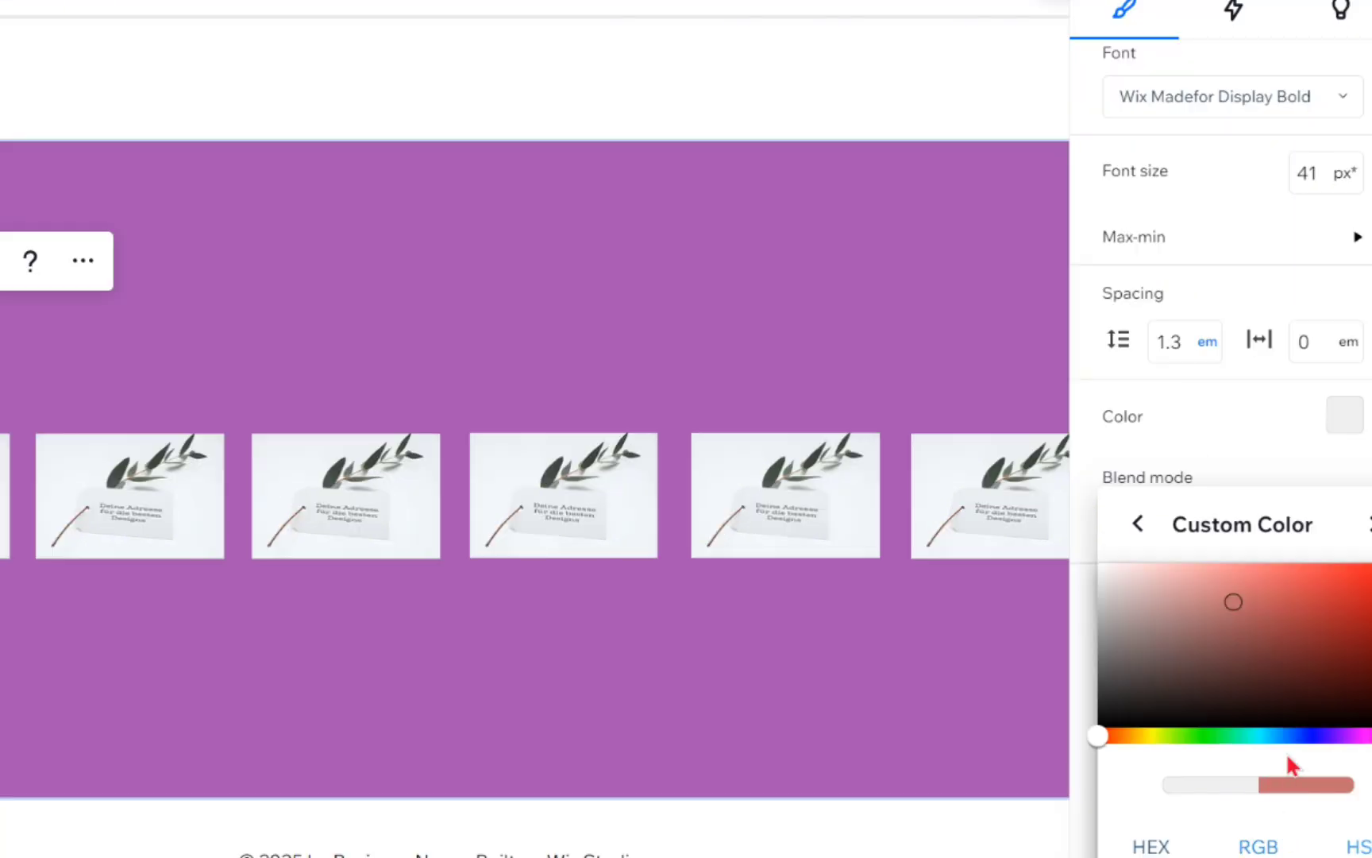
click(1219, 737)
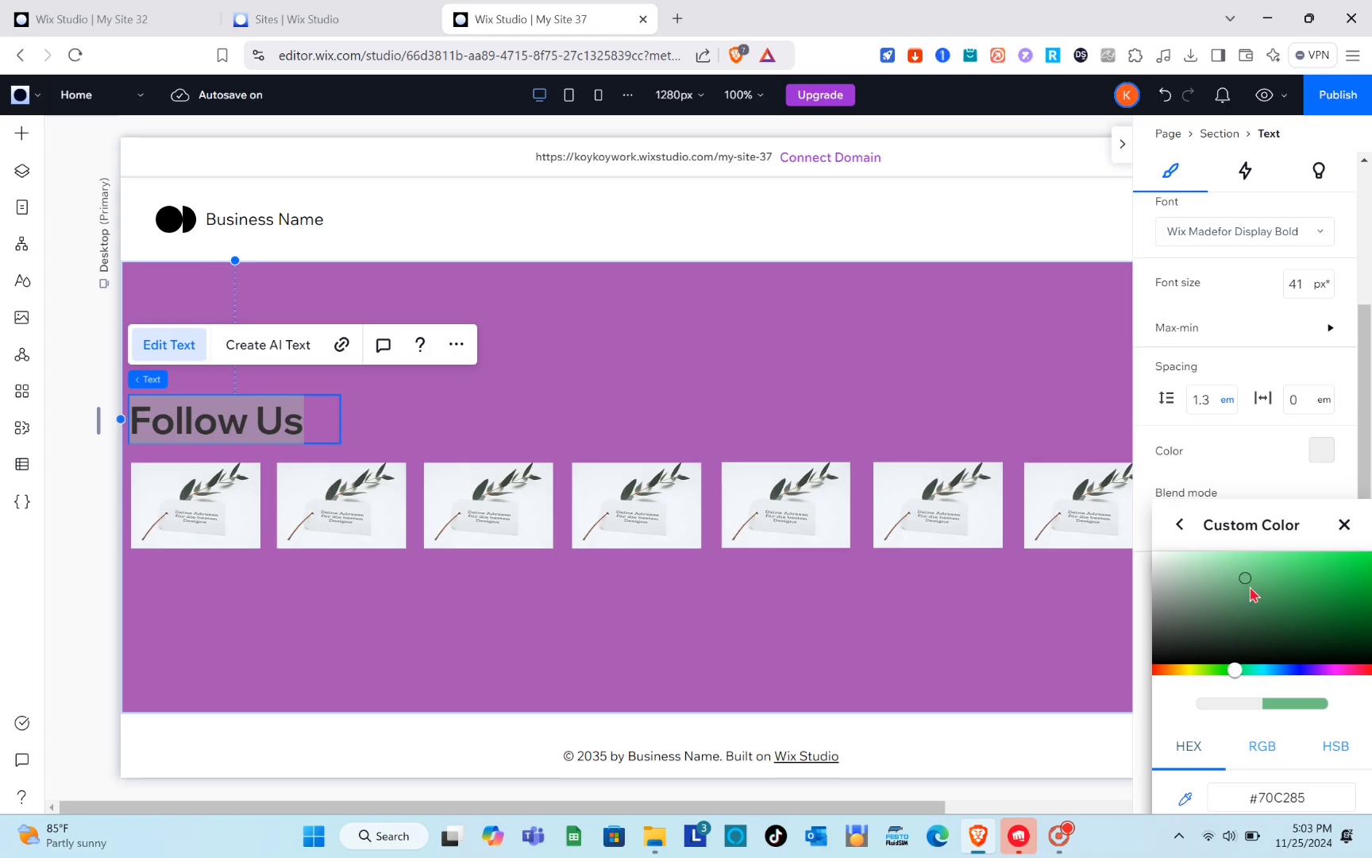
drag(1250, 588, 1288, 623)
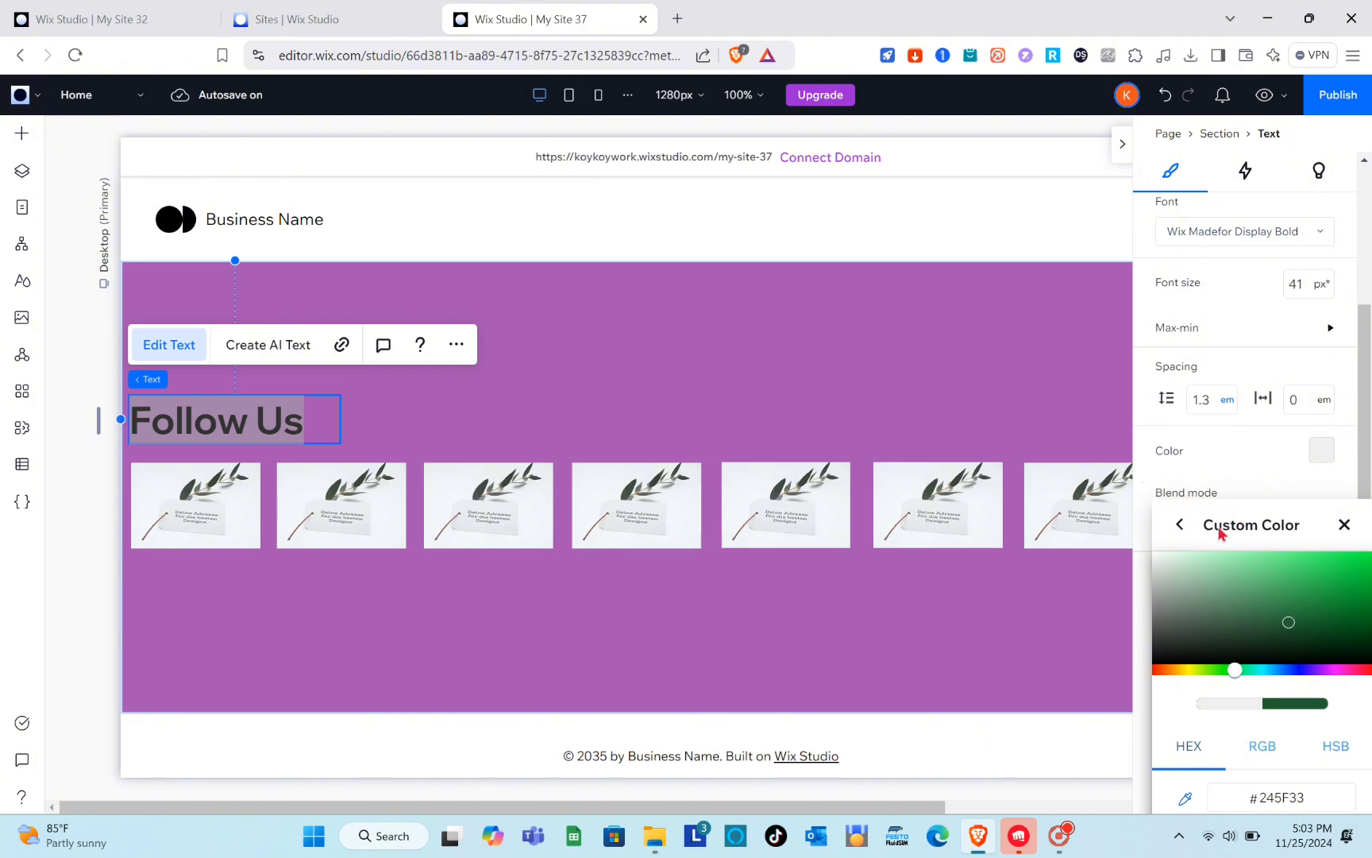
click(1344, 524)
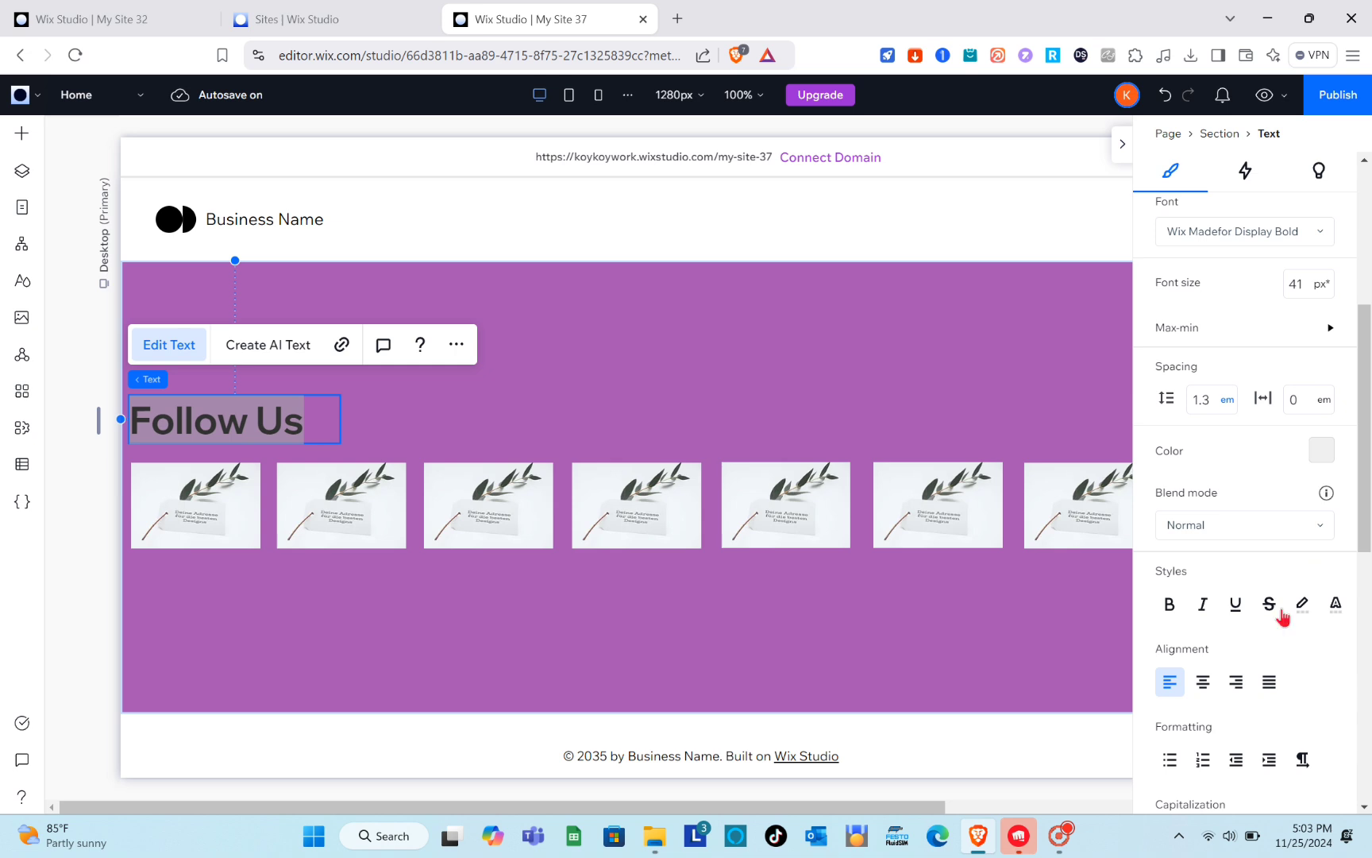
scroll(1270, 635, down, 10)
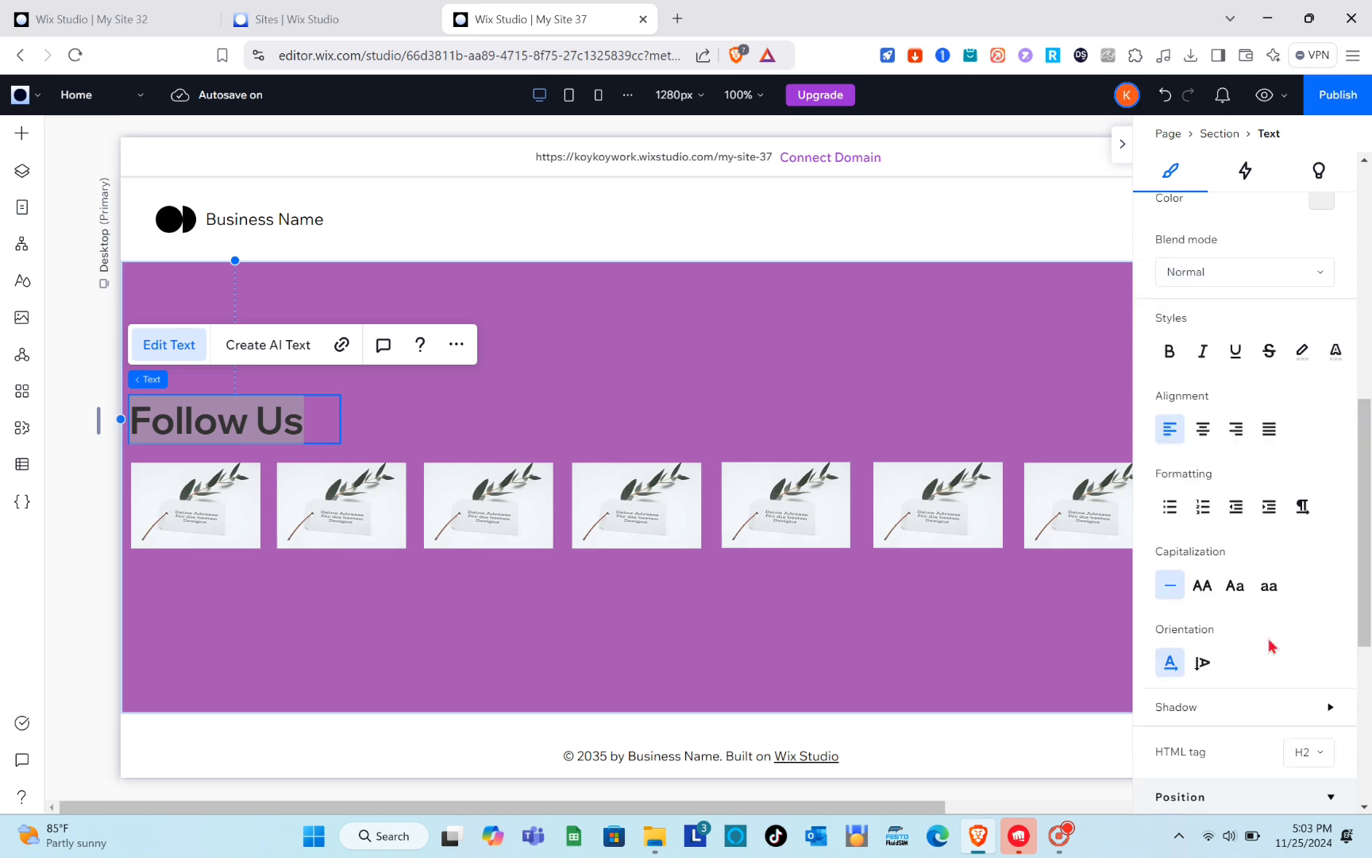
click(652, 333)
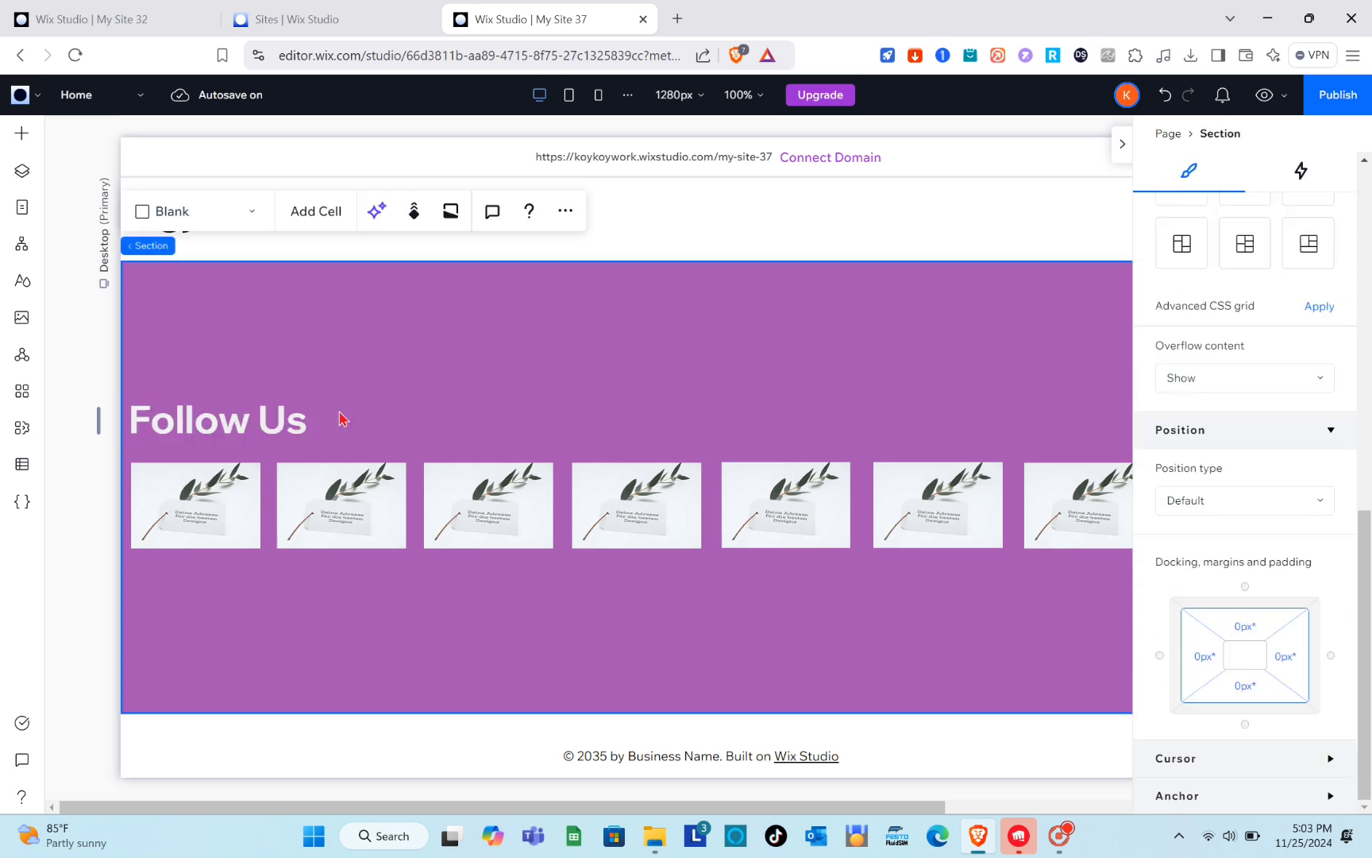
- Duplicate the "Follow Us" title and place the copy above the third image, level with the original
click(266, 419)
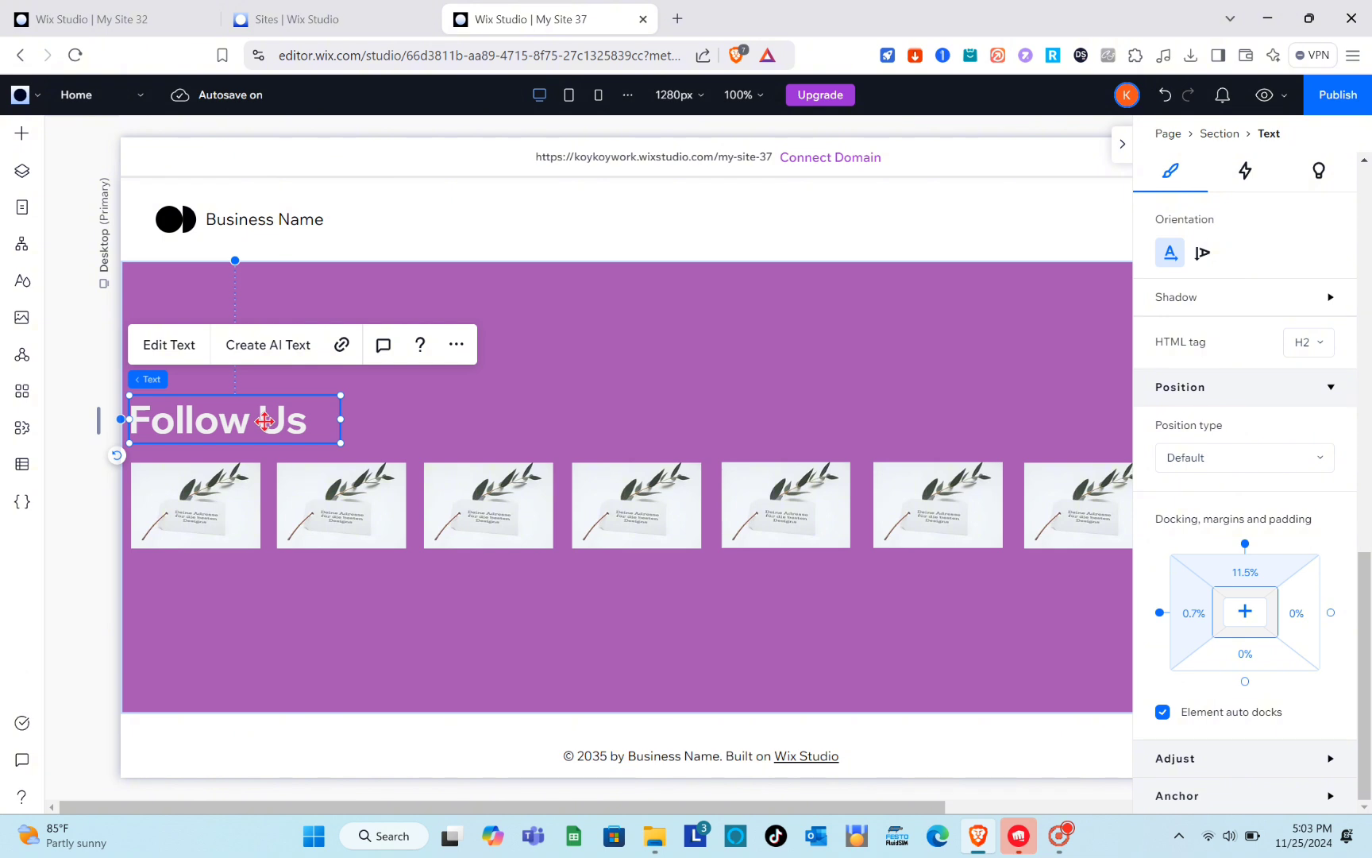
drag(264, 421, 243, 447)
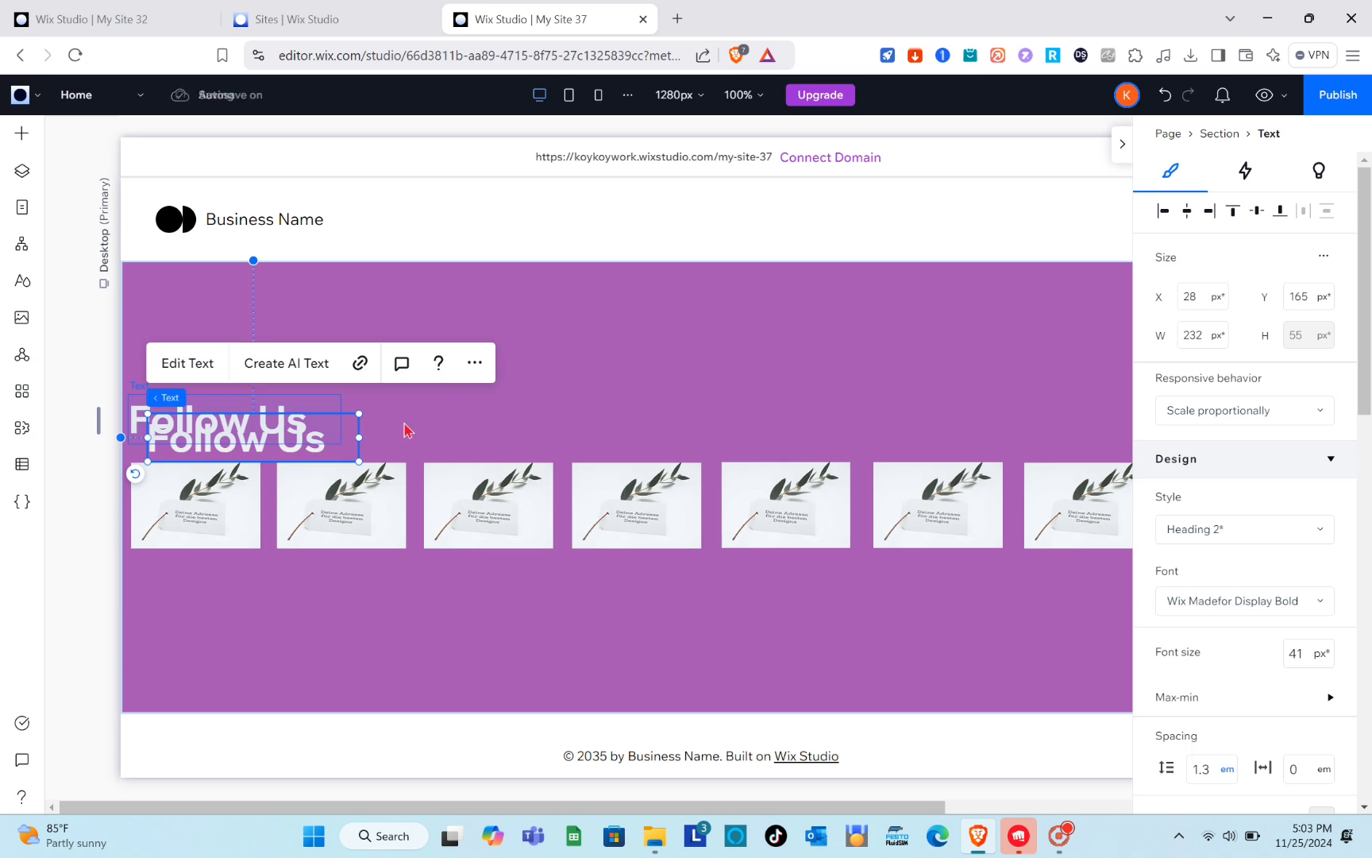
drag(343, 426, 601, 413)
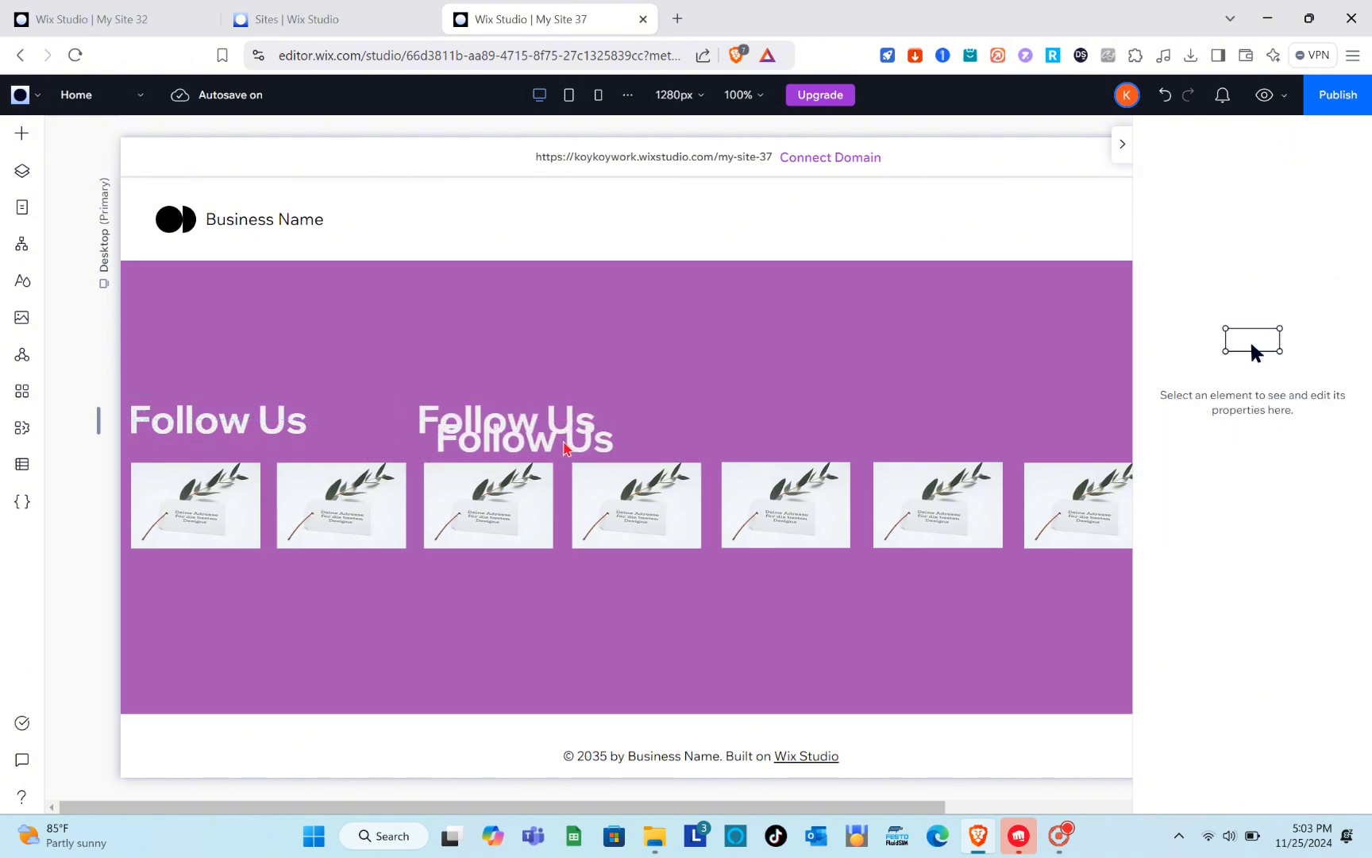